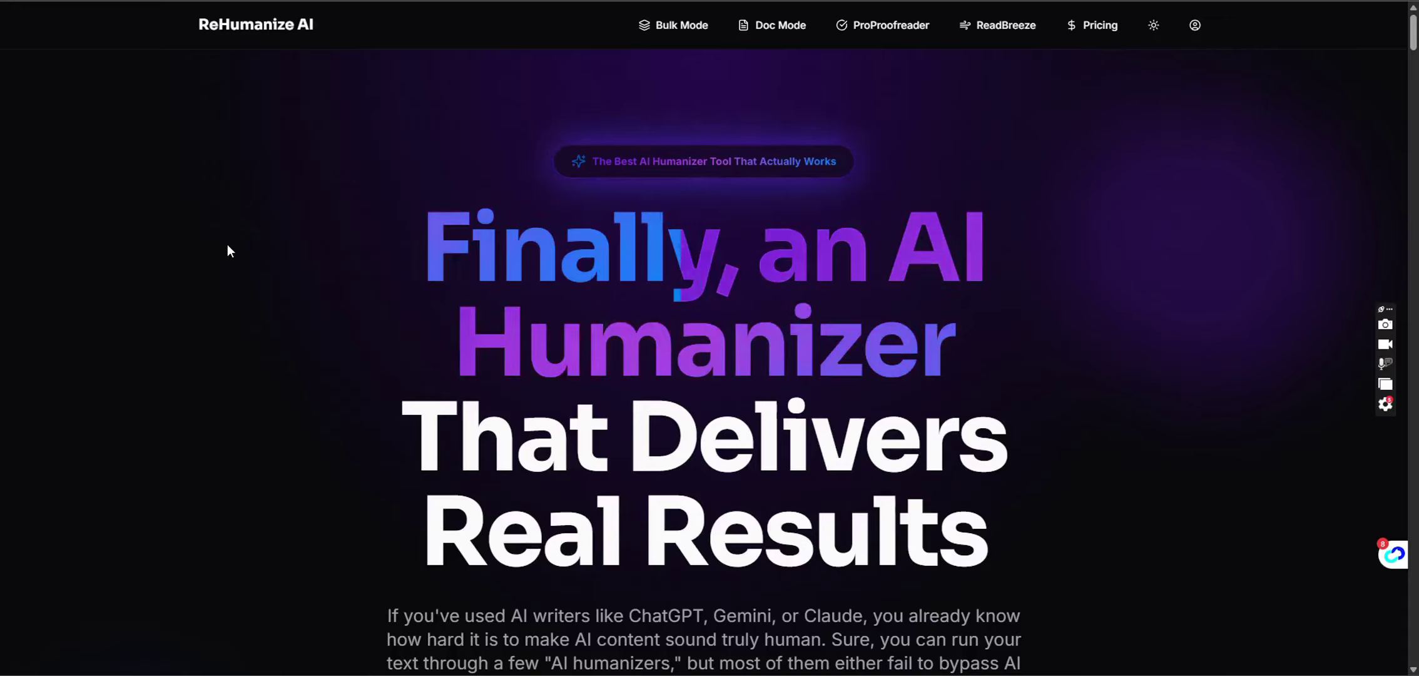
pyautogui.scroll(-1, 228, 249)
pyautogui.scroll(-10, 228, 249)
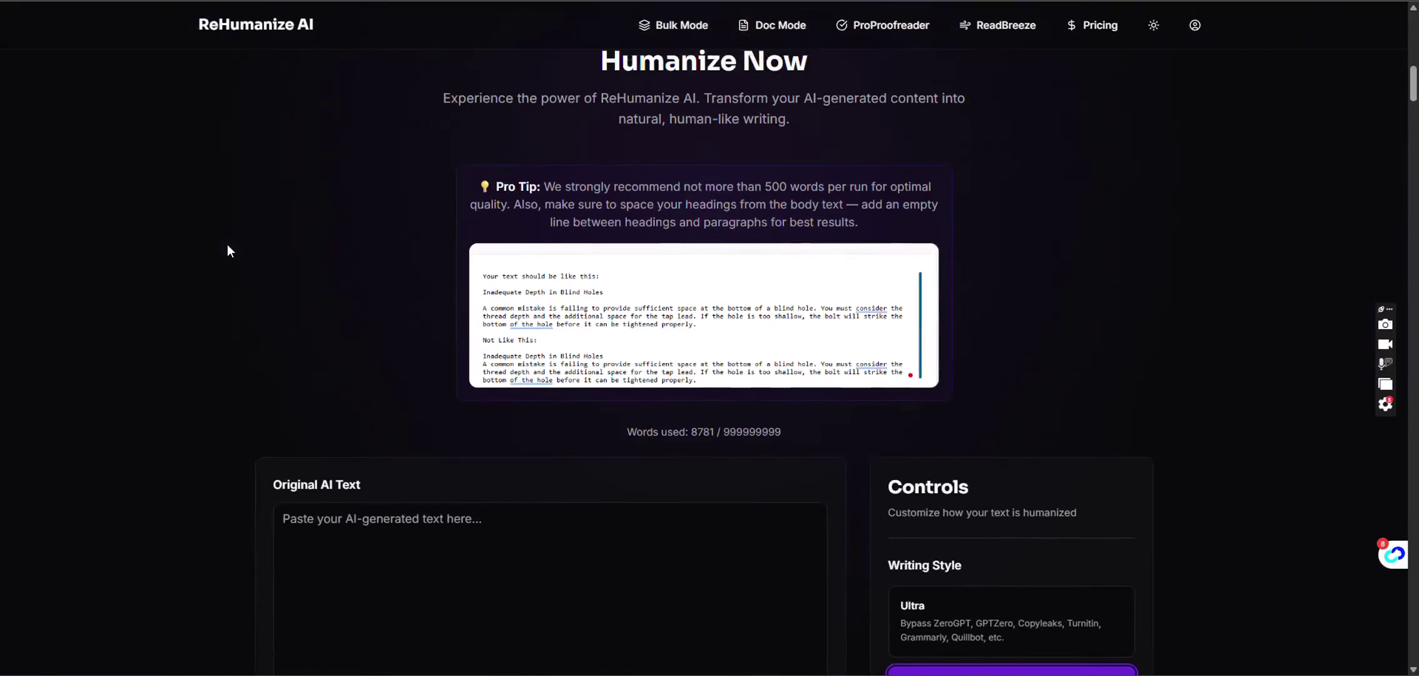
pyautogui.scroll(12, 227, 247)
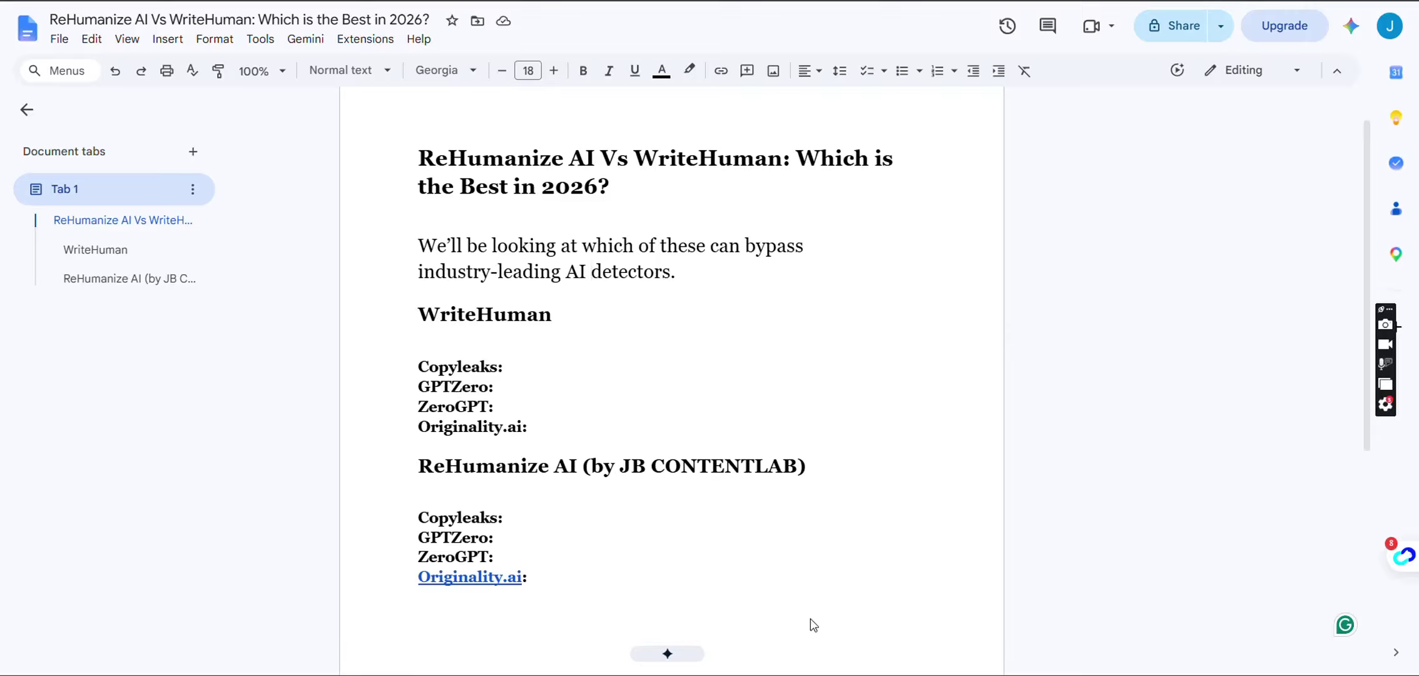
# - In the WPS Writer document, copy the text from the "Best Cheap Linux VPS Hosting in 2026" heading through ManitobaCloud's Key Features section
pyautogui.moveTo(841, 670)
pyautogui.click(843, 635)
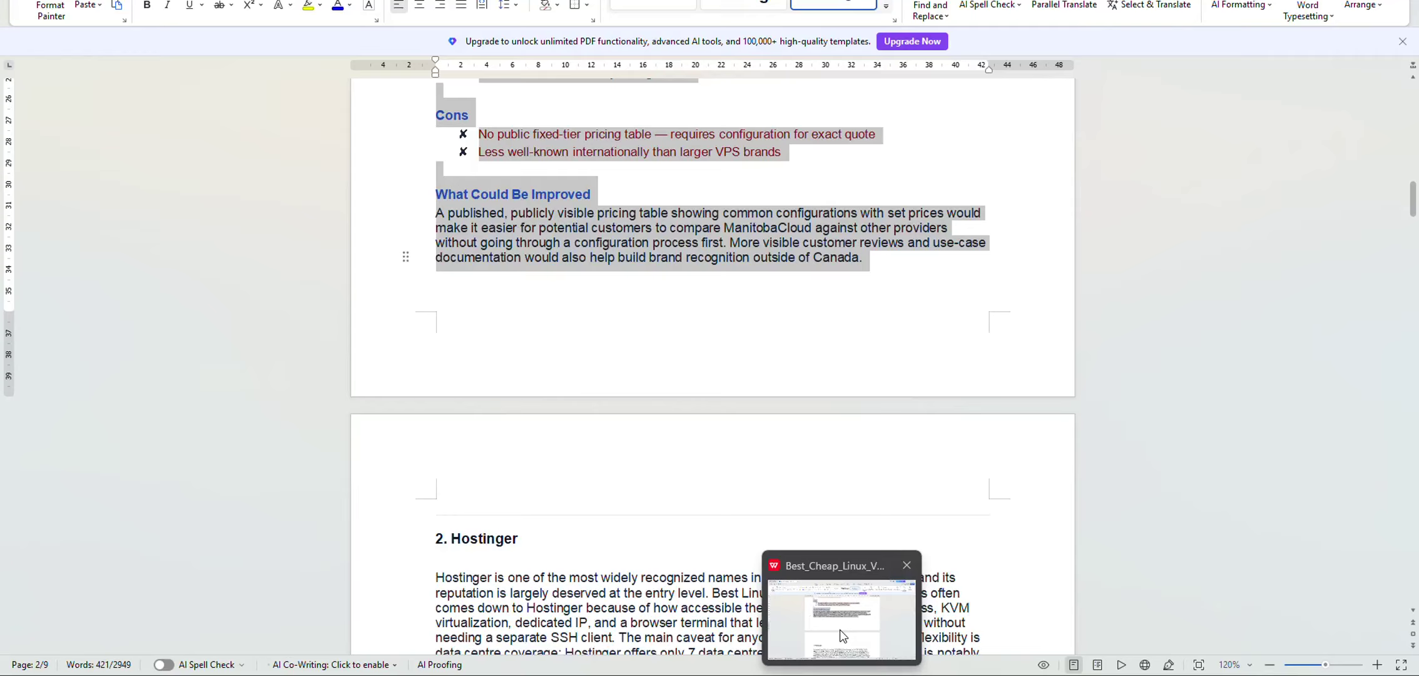
pyautogui.click(732, 196)
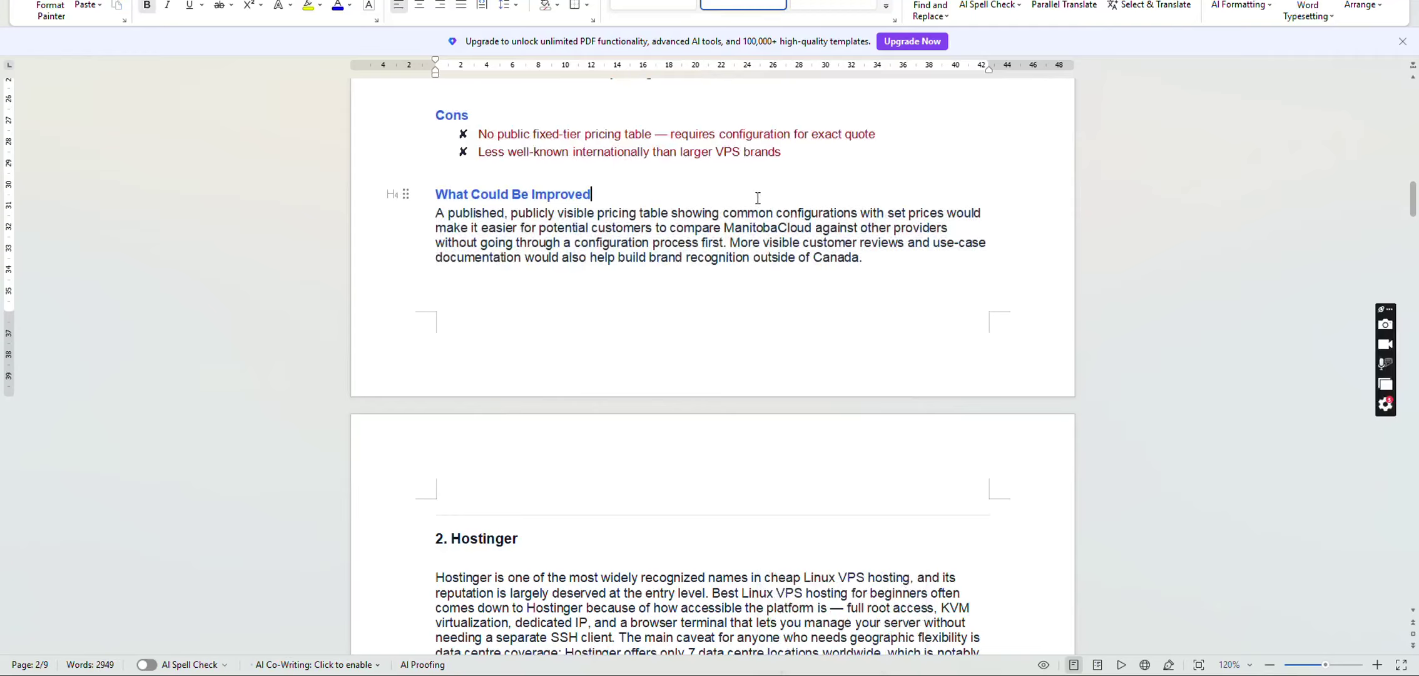
pyautogui.moveTo(1413, 216); pyautogui.dragTo(1412, 178)
pyautogui.scroll(5, 1413, 178)
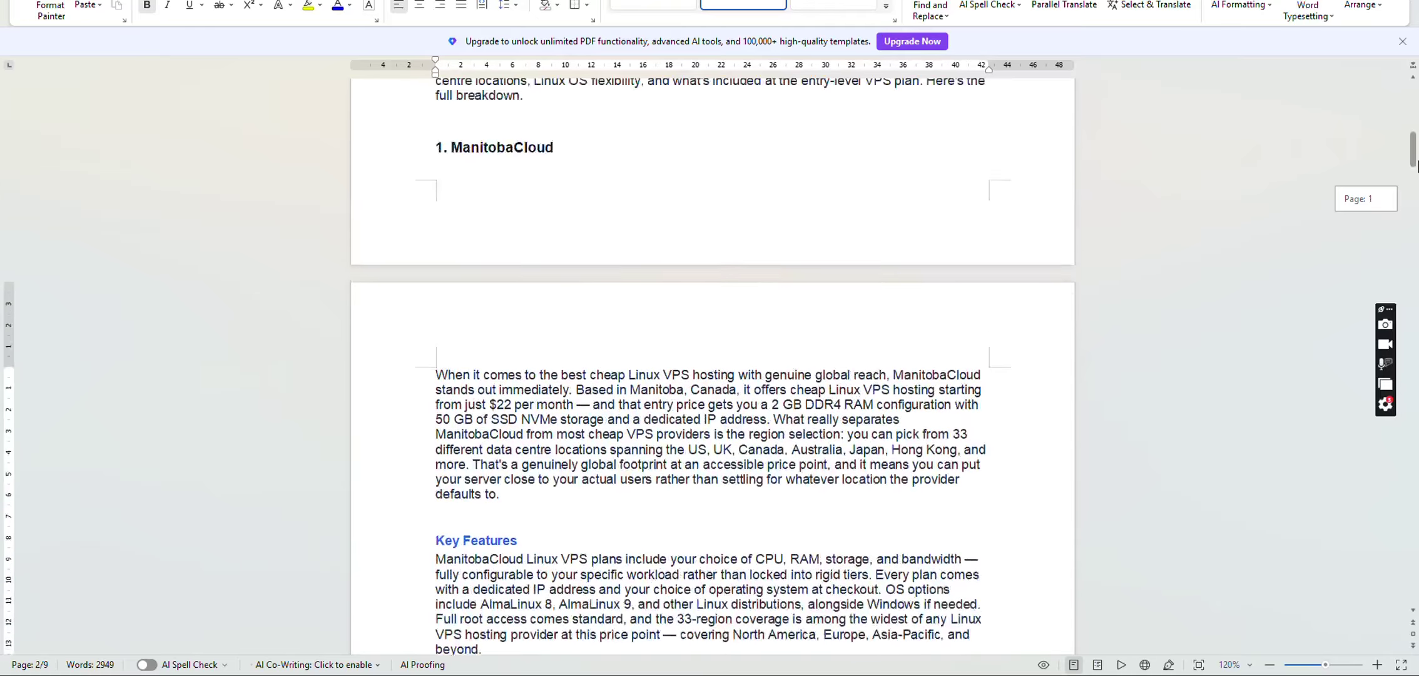
pyautogui.moveTo(436, 92); pyautogui.dragTo(521, 507)
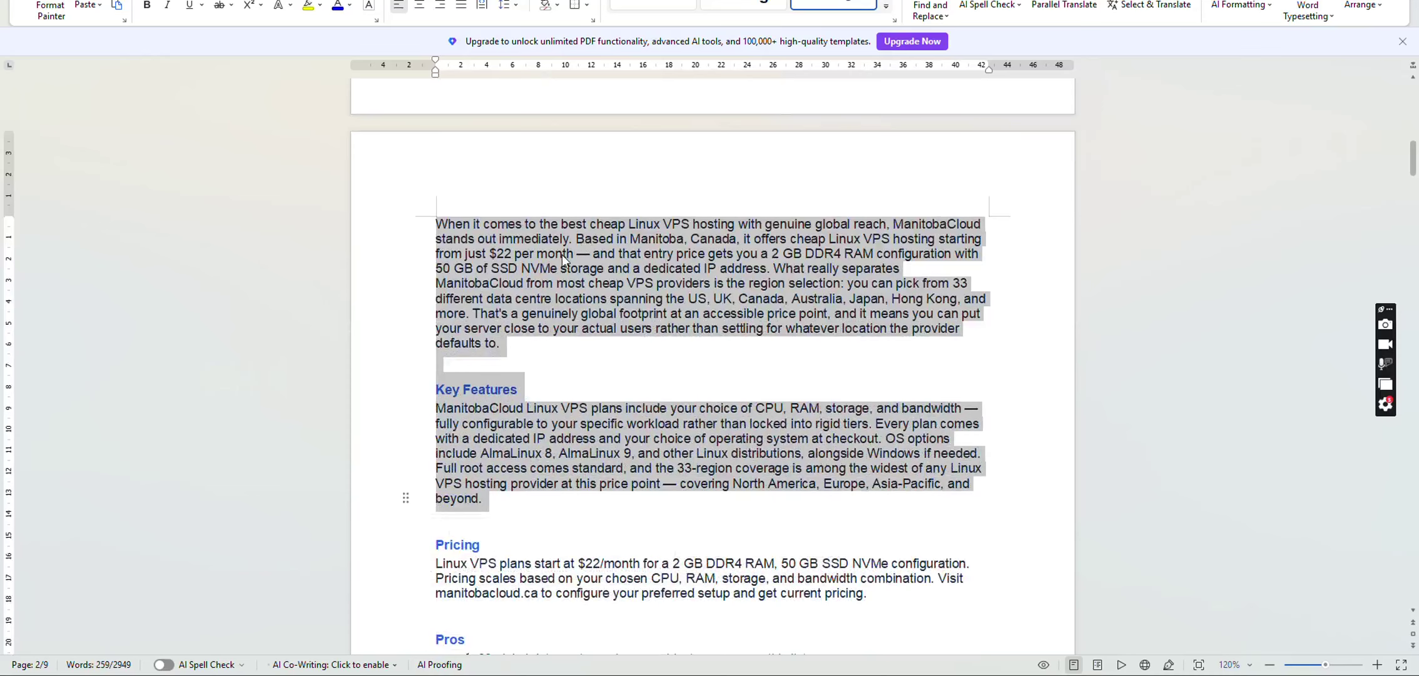
pyautogui.rightClick(563, 256)
pyautogui.click(580, 273)
# - Switch to WriteHuman, paste the copied text, dismiss the word-limit notice and delete the cut-off final sentence starting "Full root access"
pyautogui.moveTo(907, 673)
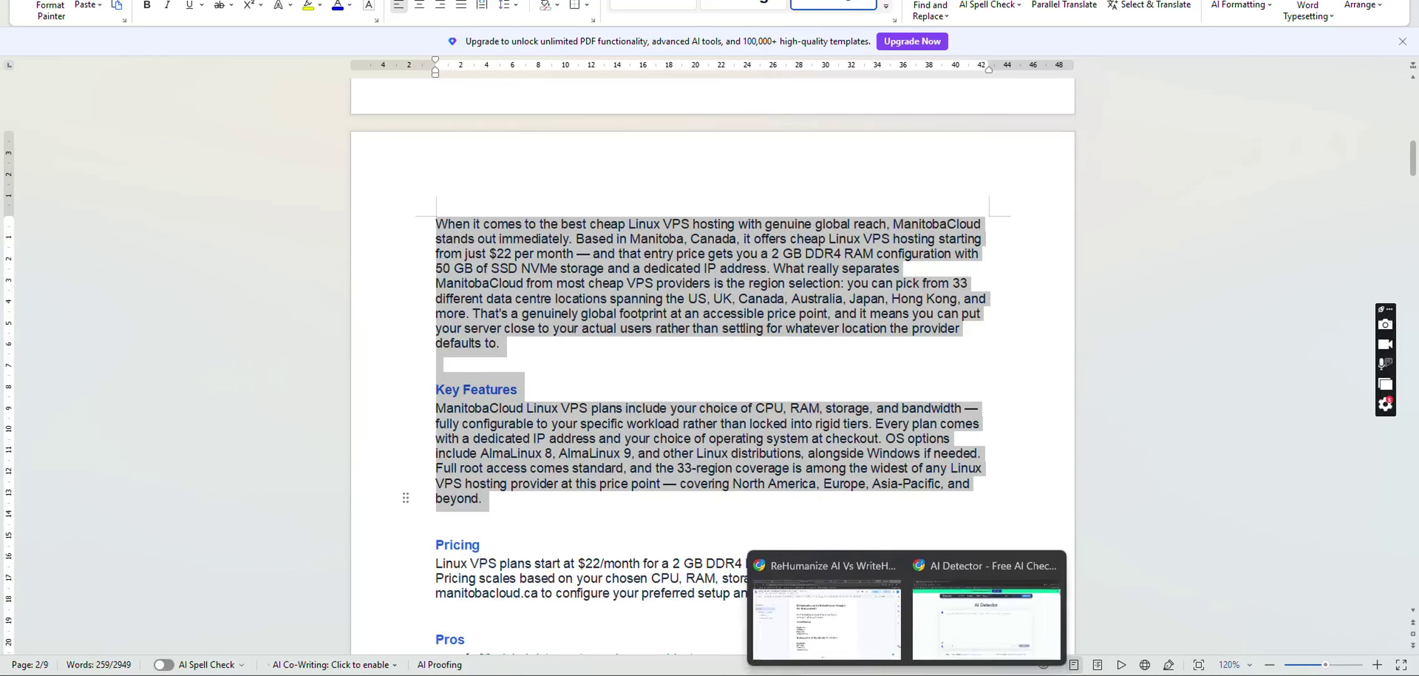
pyautogui.moveTo(924, 625)
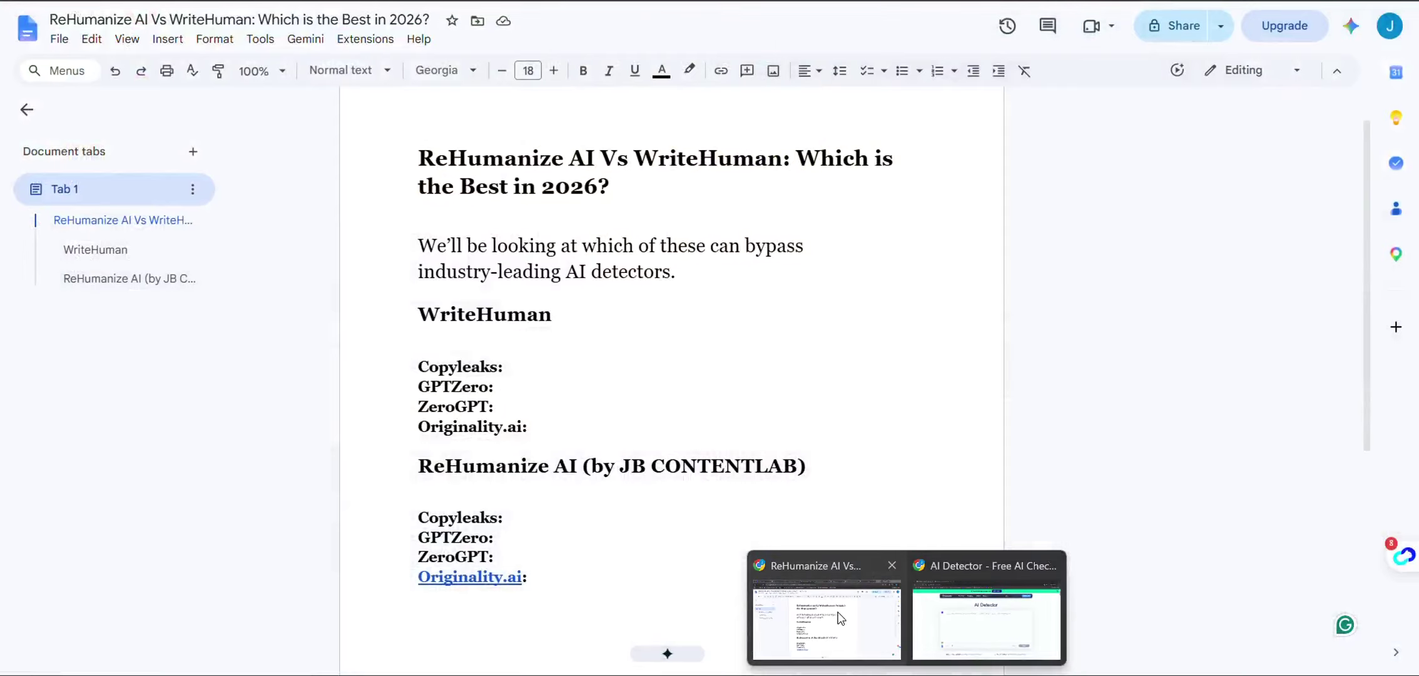
pyautogui.click(832, 618)
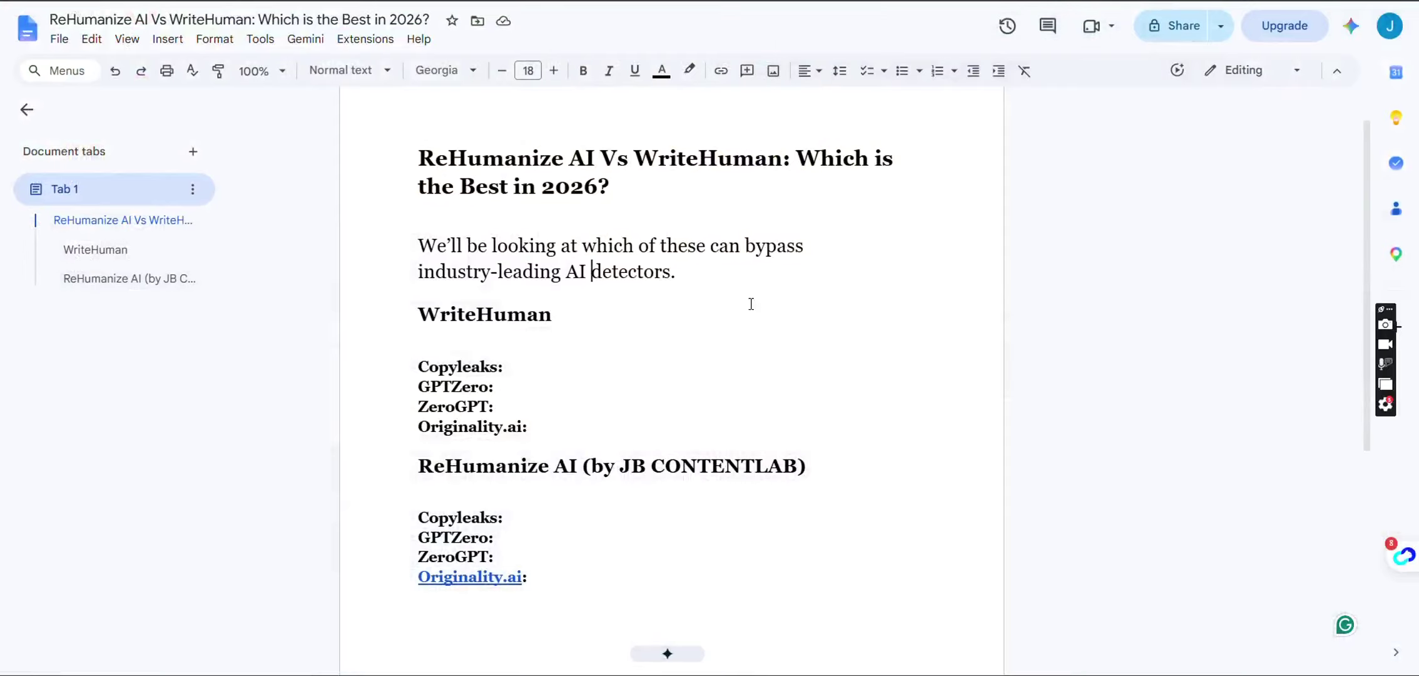
pyautogui.hotkey('alt', 'Tab')
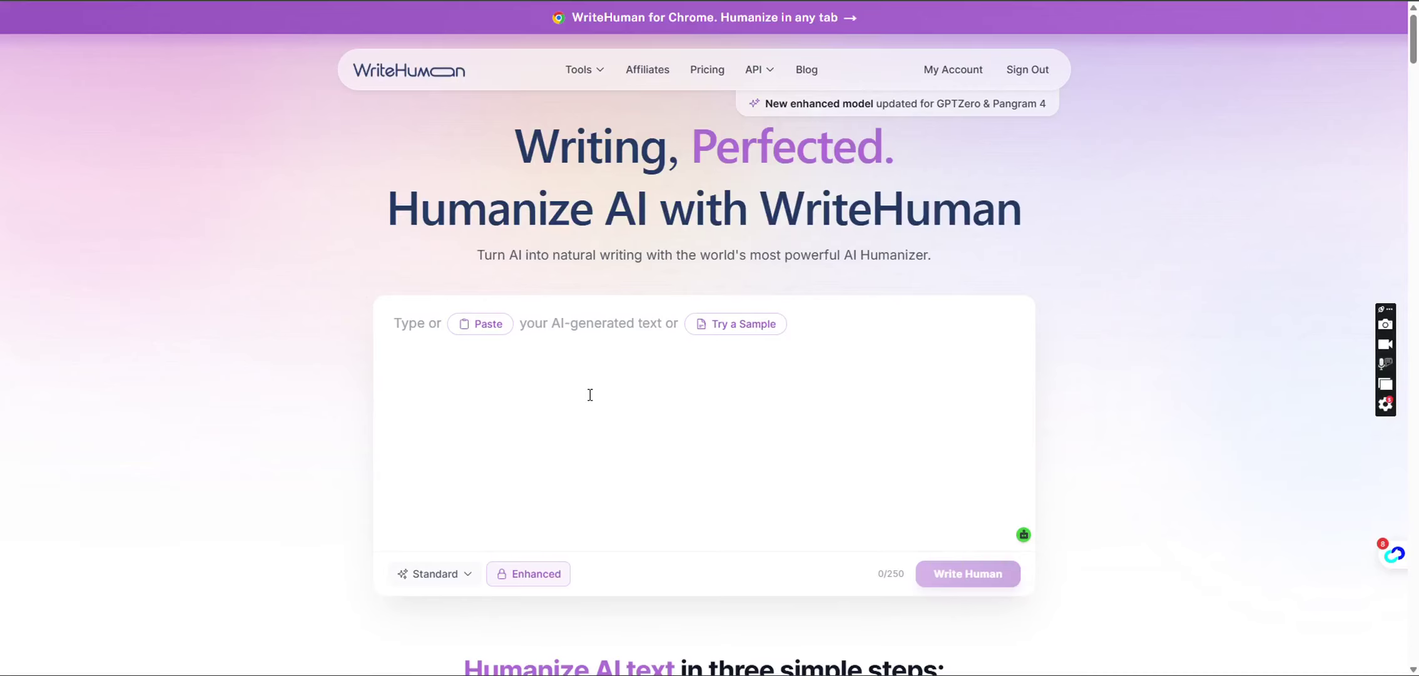
pyautogui.click(504, 390)
pyautogui.hotkey('ctrl', 'v')
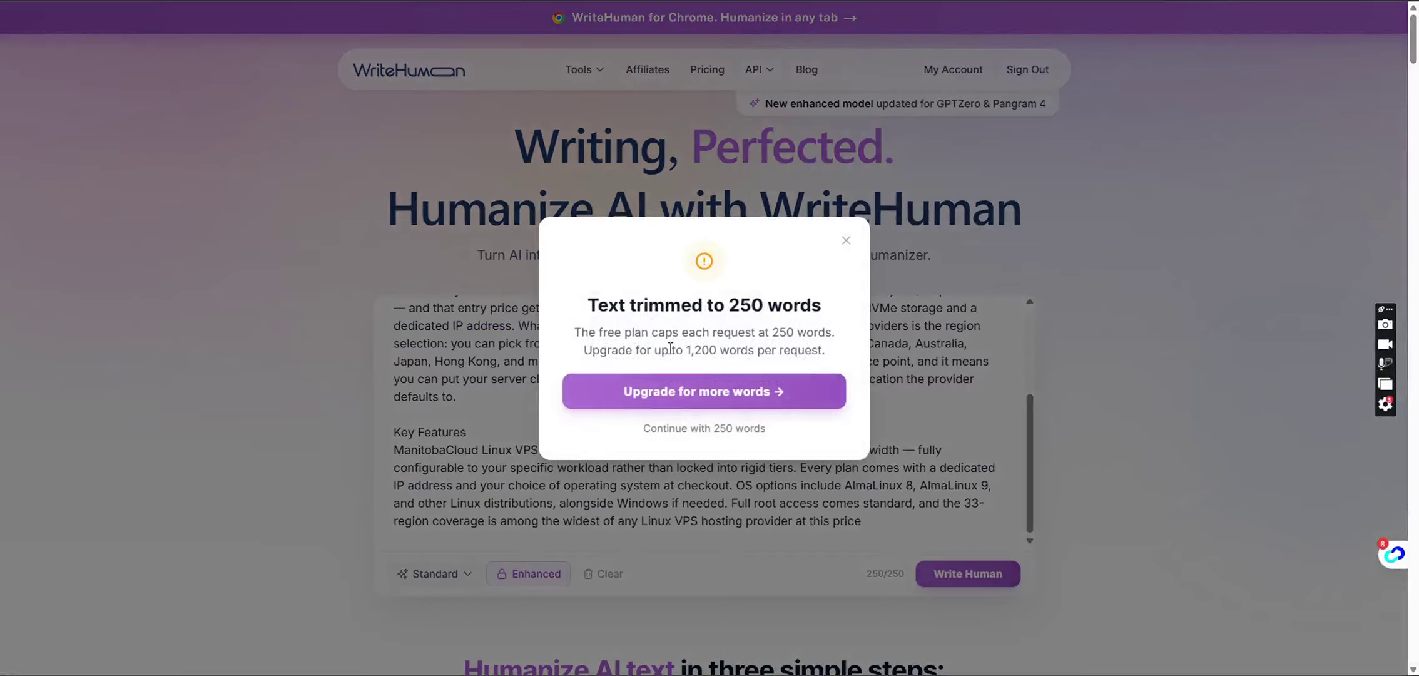
pyautogui.click(846, 241)
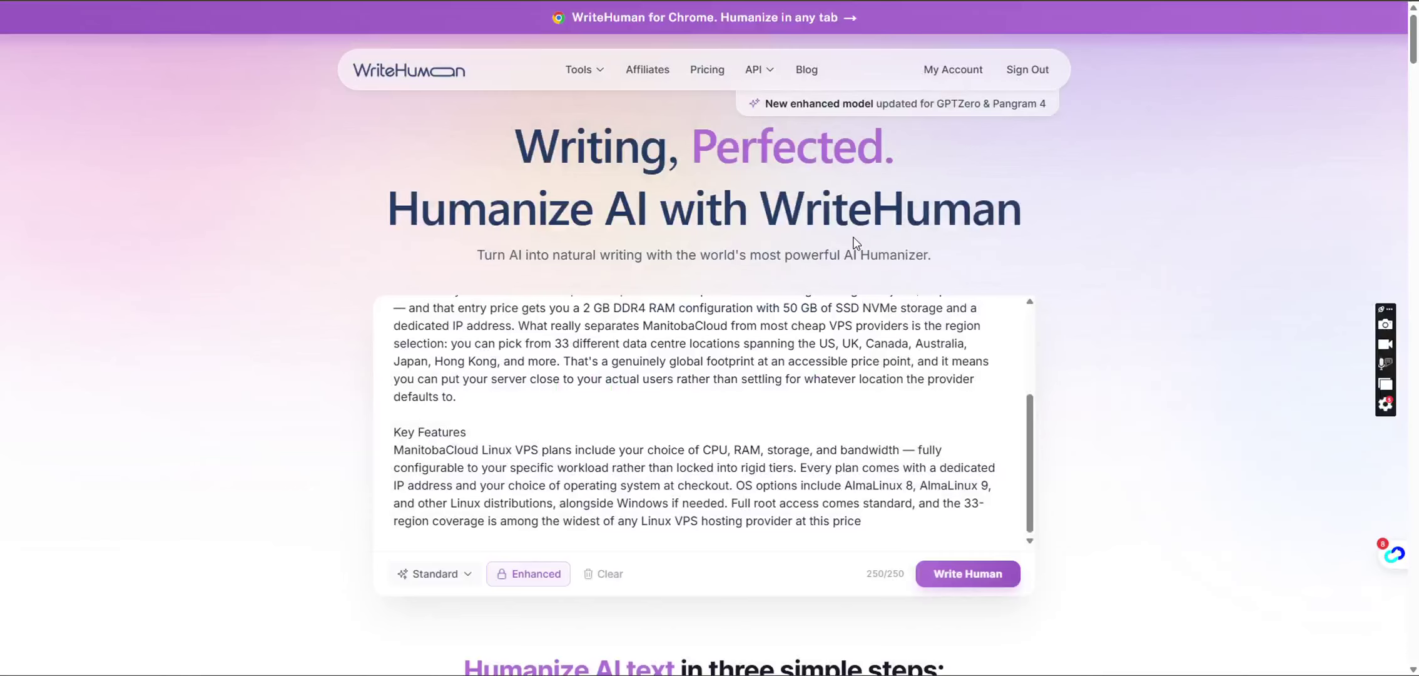
pyautogui.moveTo(862, 521); pyautogui.dragTo(737, 501)
pyautogui.press('BackSpace')
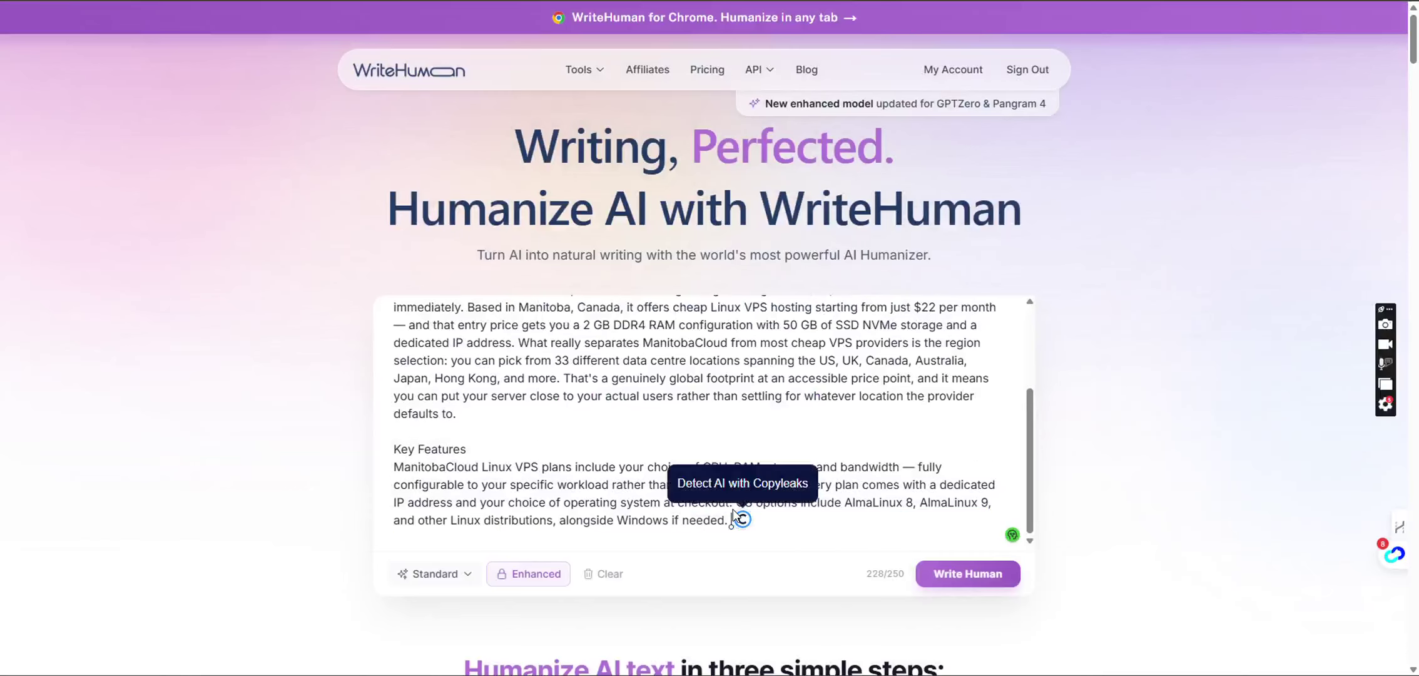
# - Add an empty line between the title "Best Cheap Linux VPS Hosting in 2026 — Full Reviews" and its introductory paragraph
pyautogui.scroll(2, 732, 508)
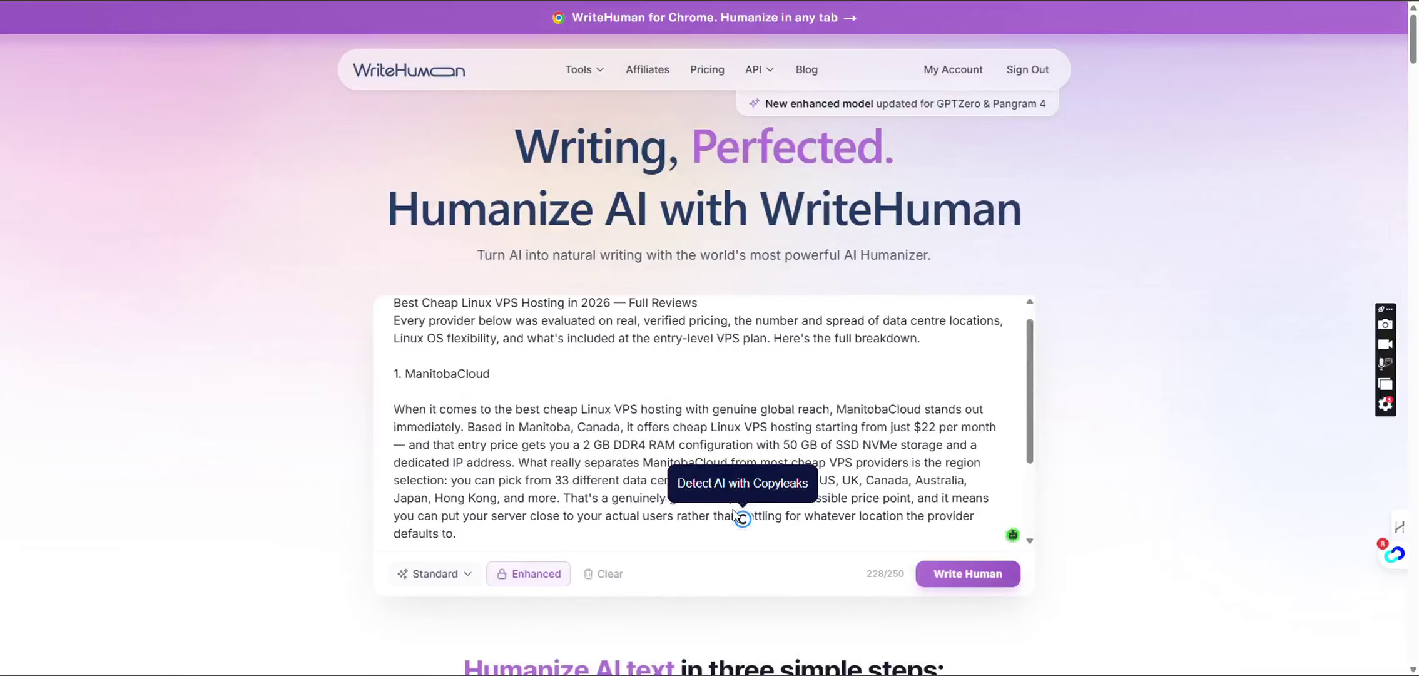
pyautogui.press('Return')
pyautogui.press('Down')
pyautogui.press('Down')
pyautogui.press('Down')
pyautogui.press('Down')
pyautogui.press('Down')
pyautogui.press('Down')
pyautogui.press('Down')
pyautogui.press('Down')
pyautogui.press('Down')
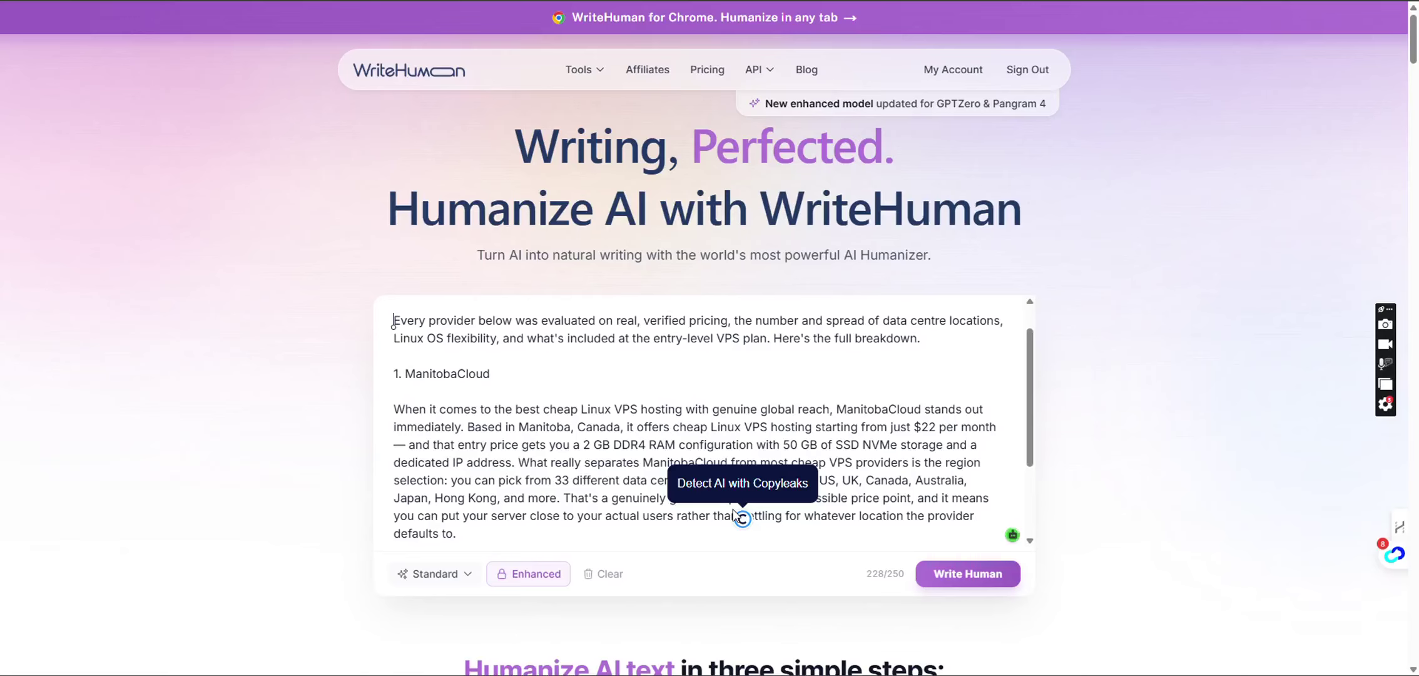
pyautogui.scroll(1, 733, 509)
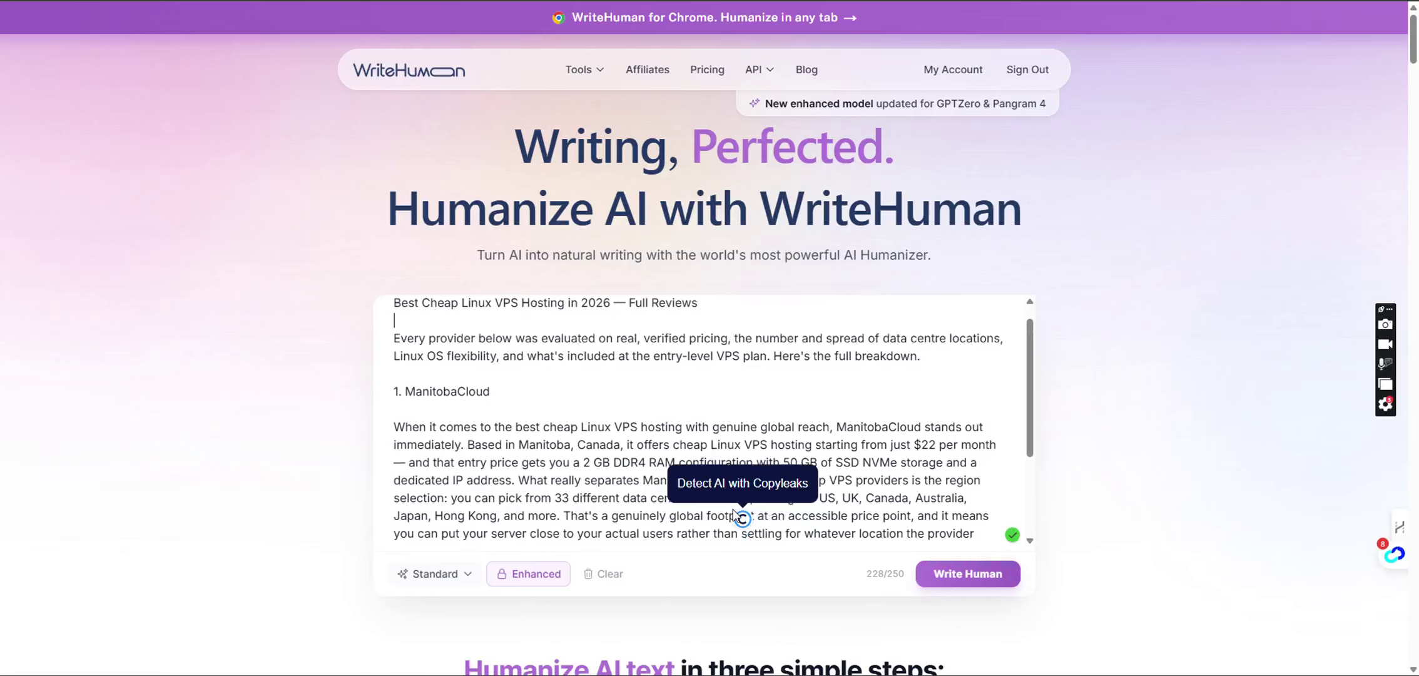
pyautogui.hotkey('ctrl', 'End')
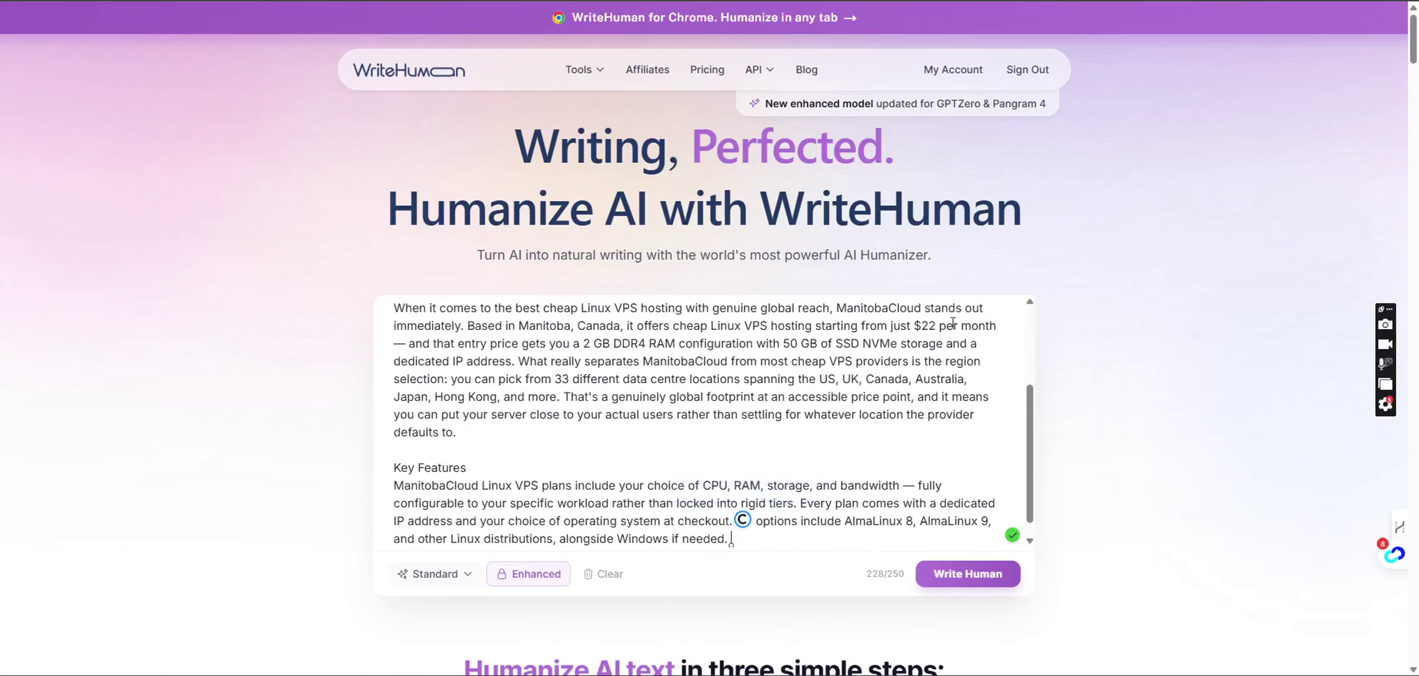
# - Start a new spaced paragraph at "What really separates ManitobaCloud" and add an empty line below the "Key Features" heading
pyautogui.click(518, 361)
pyautogui.press('Return')
pyautogui.press('Return')
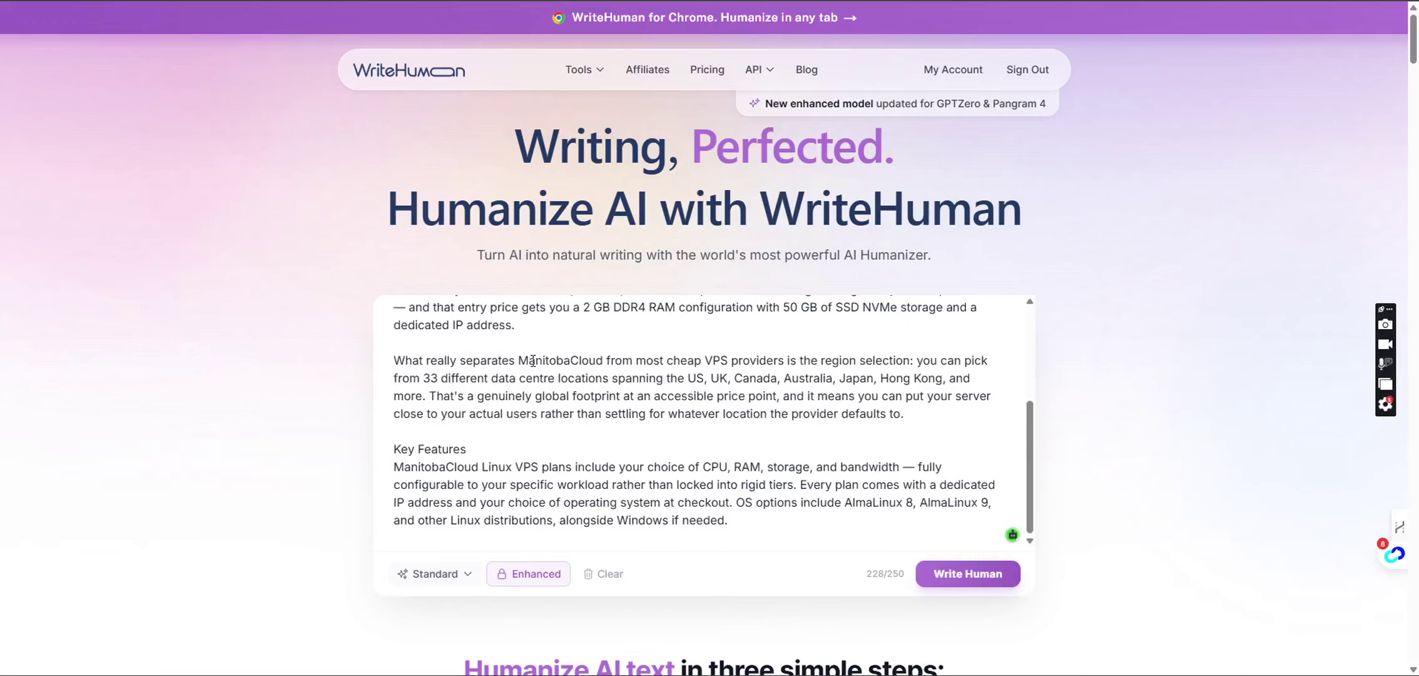
pyautogui.press('Down')
pyautogui.press('Down')
pyautogui.press('Down')
pyautogui.press('Down')
pyautogui.press('Down')
pyautogui.press('Down')
pyautogui.press('Down')
pyautogui.press('Down')
pyautogui.press('Up')
pyautogui.press('Up')
pyautogui.press('Return')
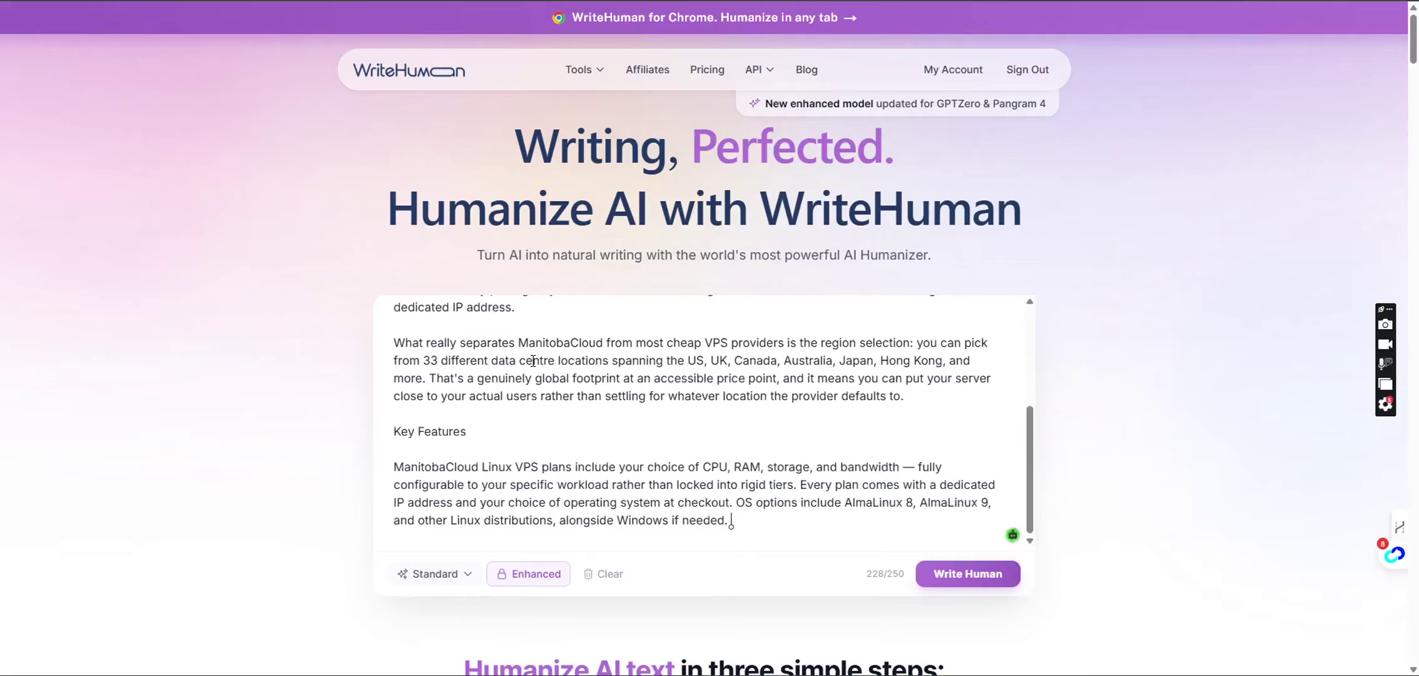
# - Copy the whole edited text, clear the WriteHuman text box and paste the text back in
pyautogui.hotkey('ctrl', 'Home')
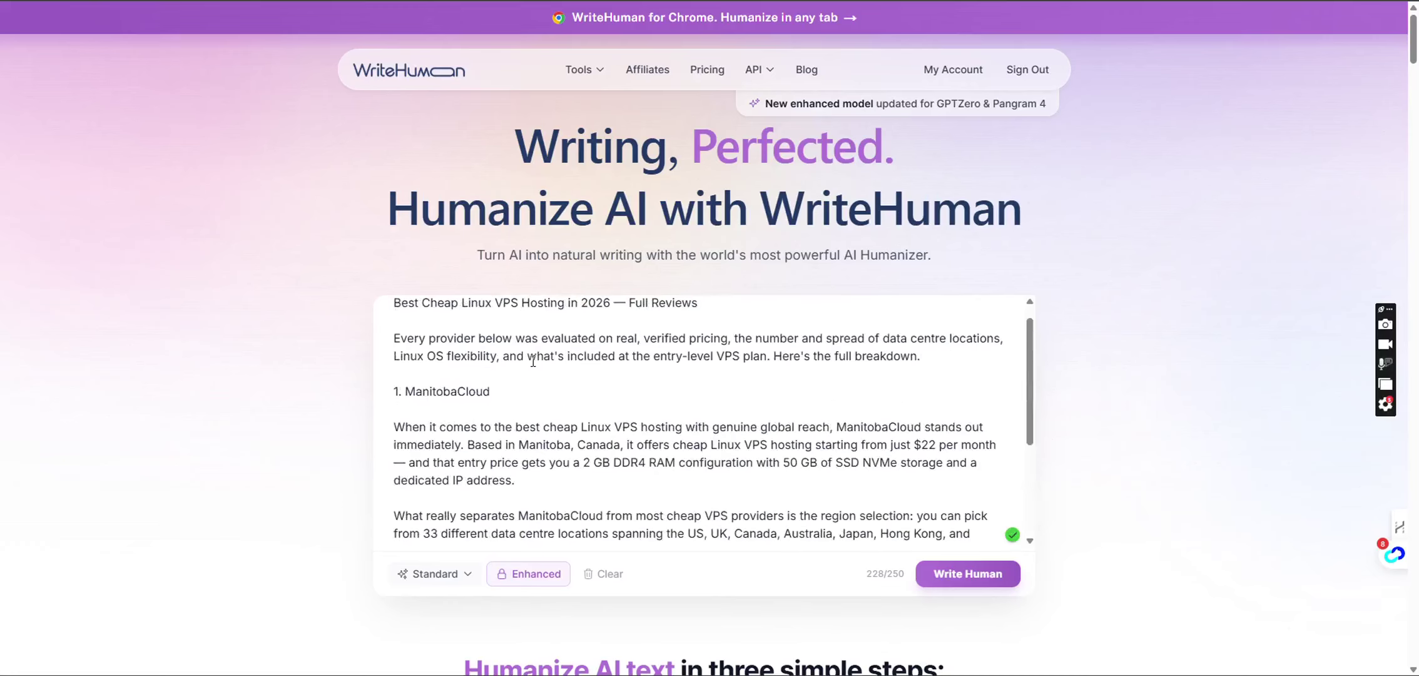
pyautogui.hotkey('ctrl', 'a')
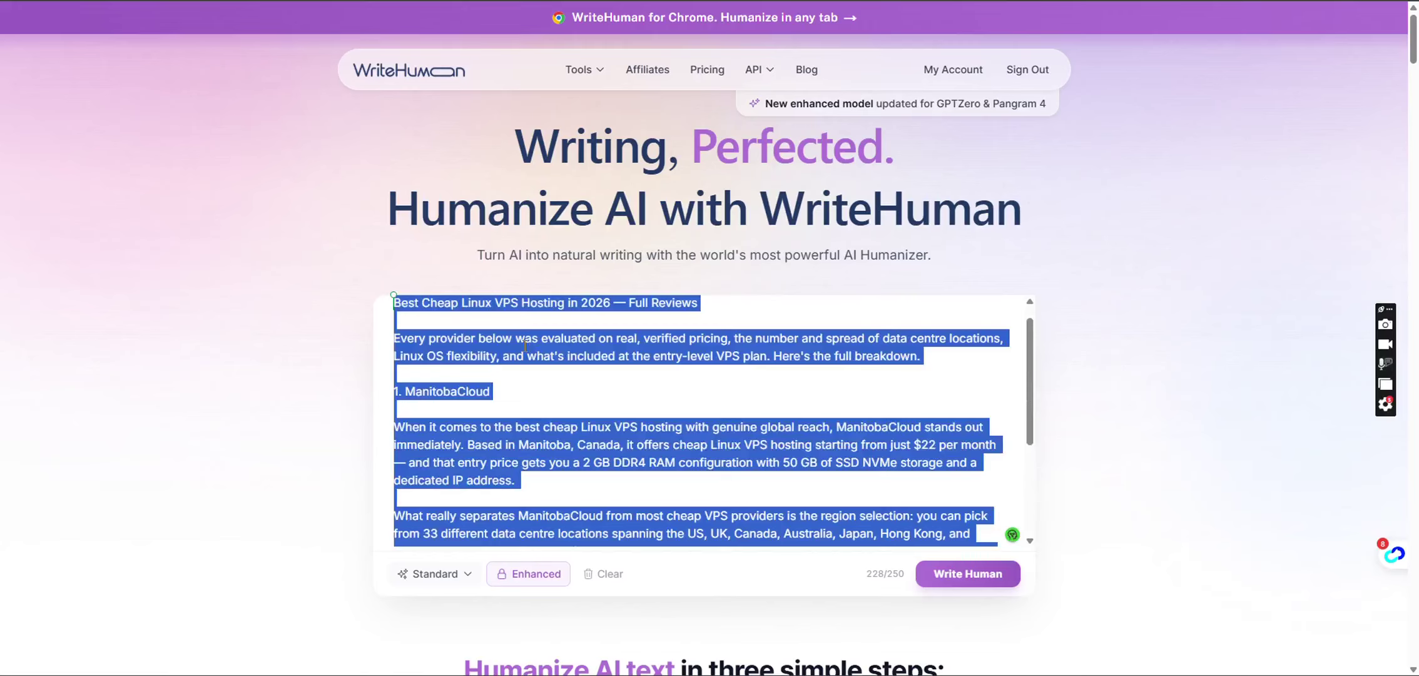
pyautogui.click(525, 345)
pyautogui.hotkey('ctrl', 'a')
pyautogui.press('BackSpace')
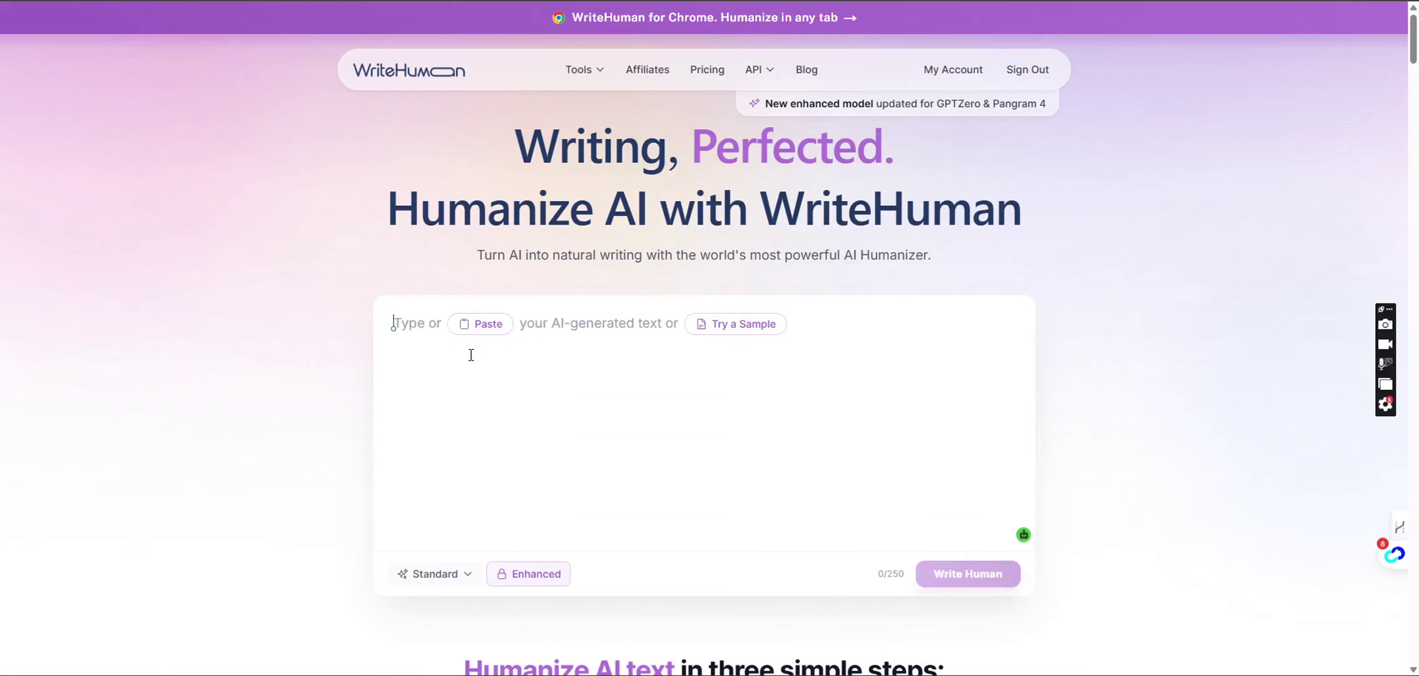
pyautogui.hotkey('ctrl', 'v')
pyautogui.hotkey('ctrl', 'a')
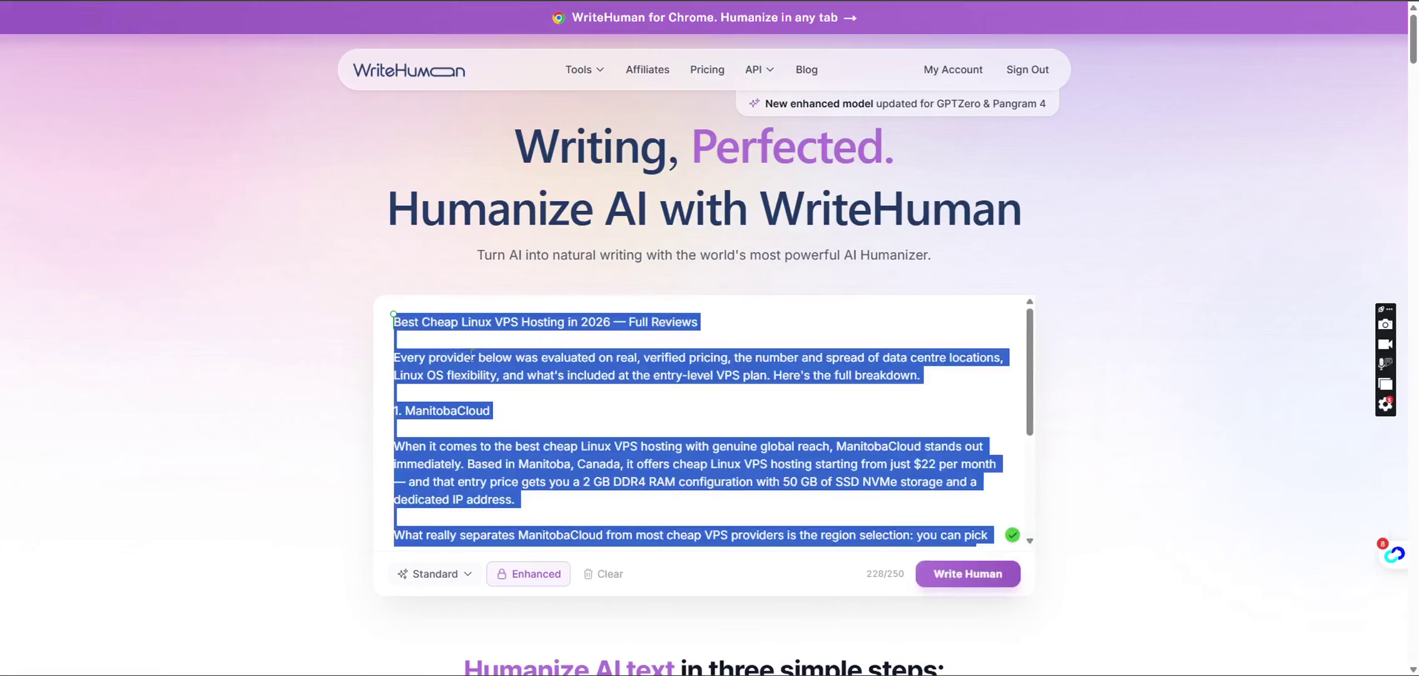
pyautogui.click(199, 190)
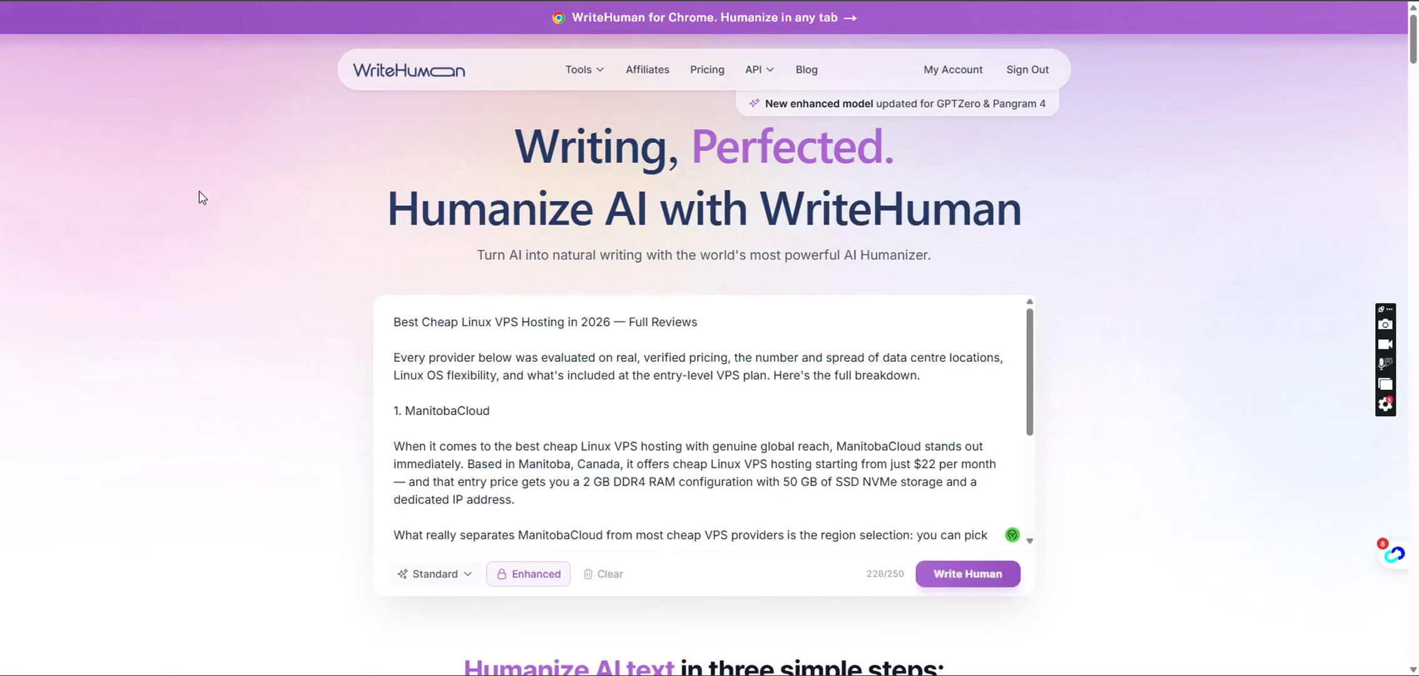
# - Switch to ReHumanize AI, choose the Ultra writing style and paste the edited text as the original AI text
pyautogui.click(231, 0)
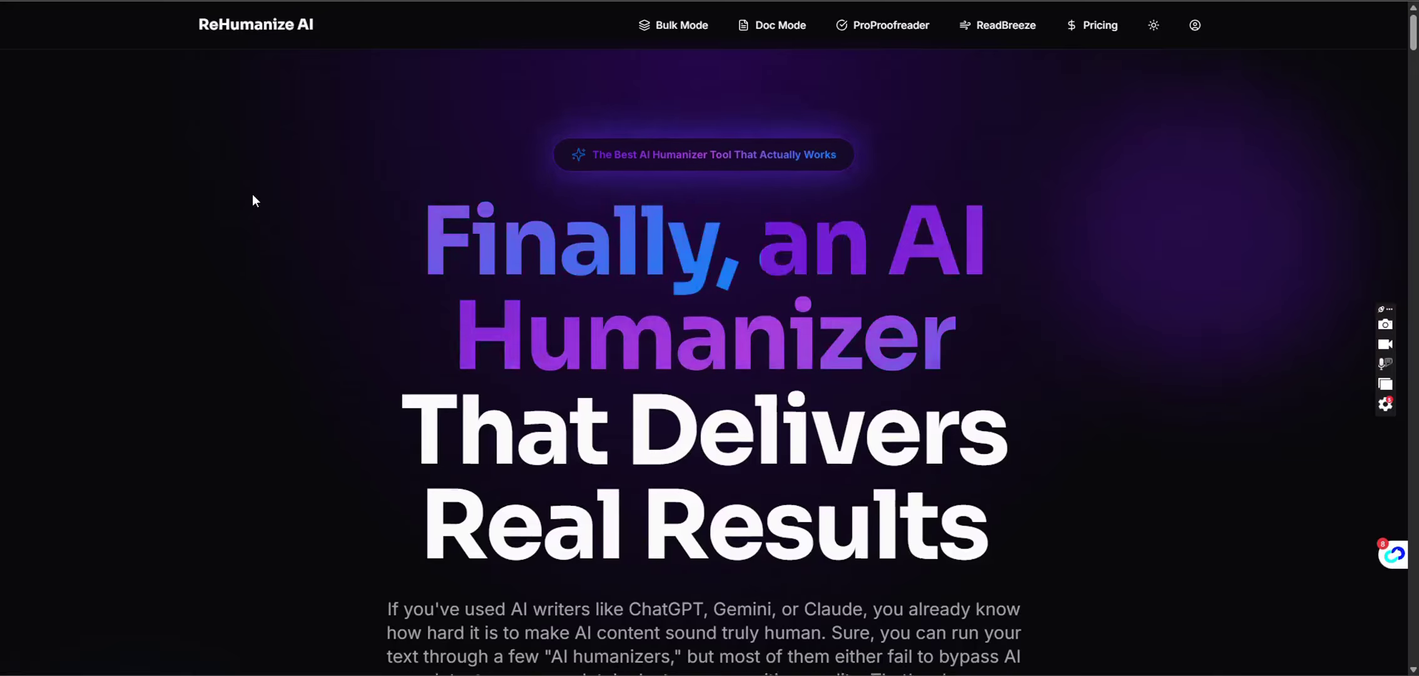
pyautogui.scroll(-14, 254, 199)
pyautogui.scroll(-5, 275, 200)
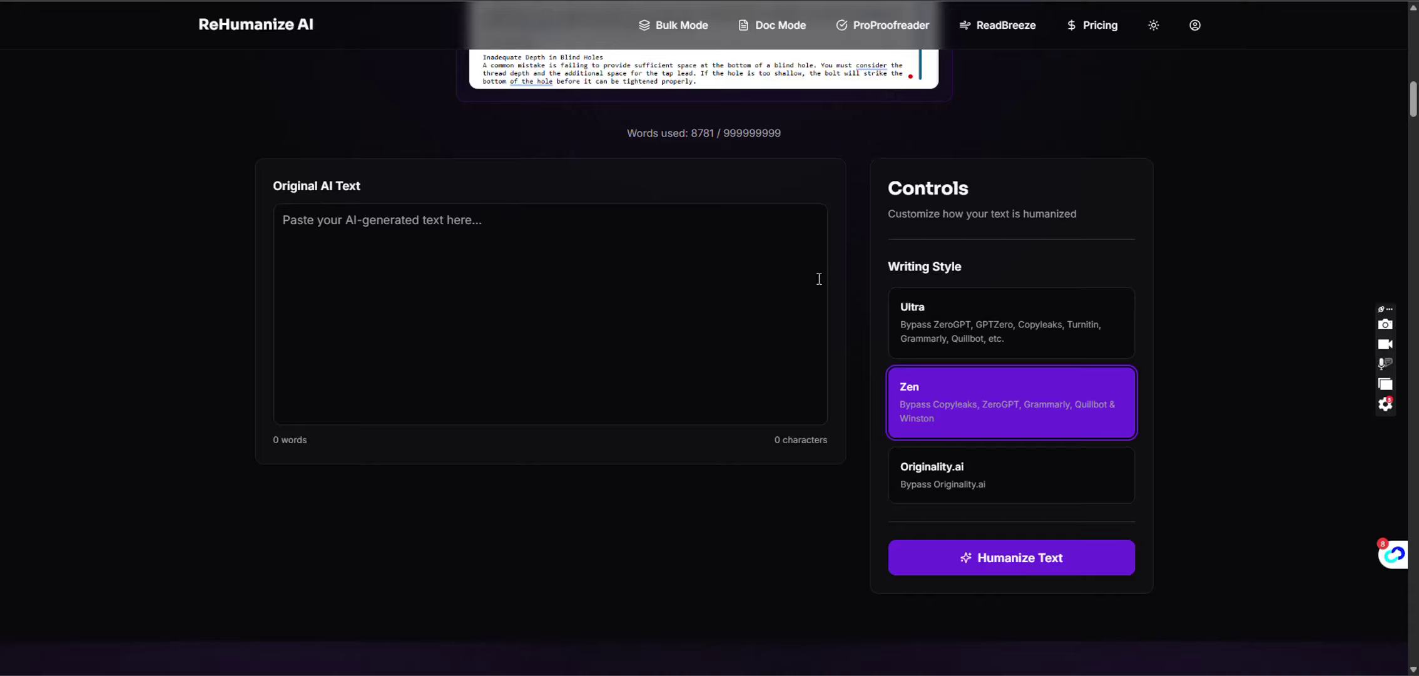
pyautogui.click(901, 309)
pyautogui.click(953, 339)
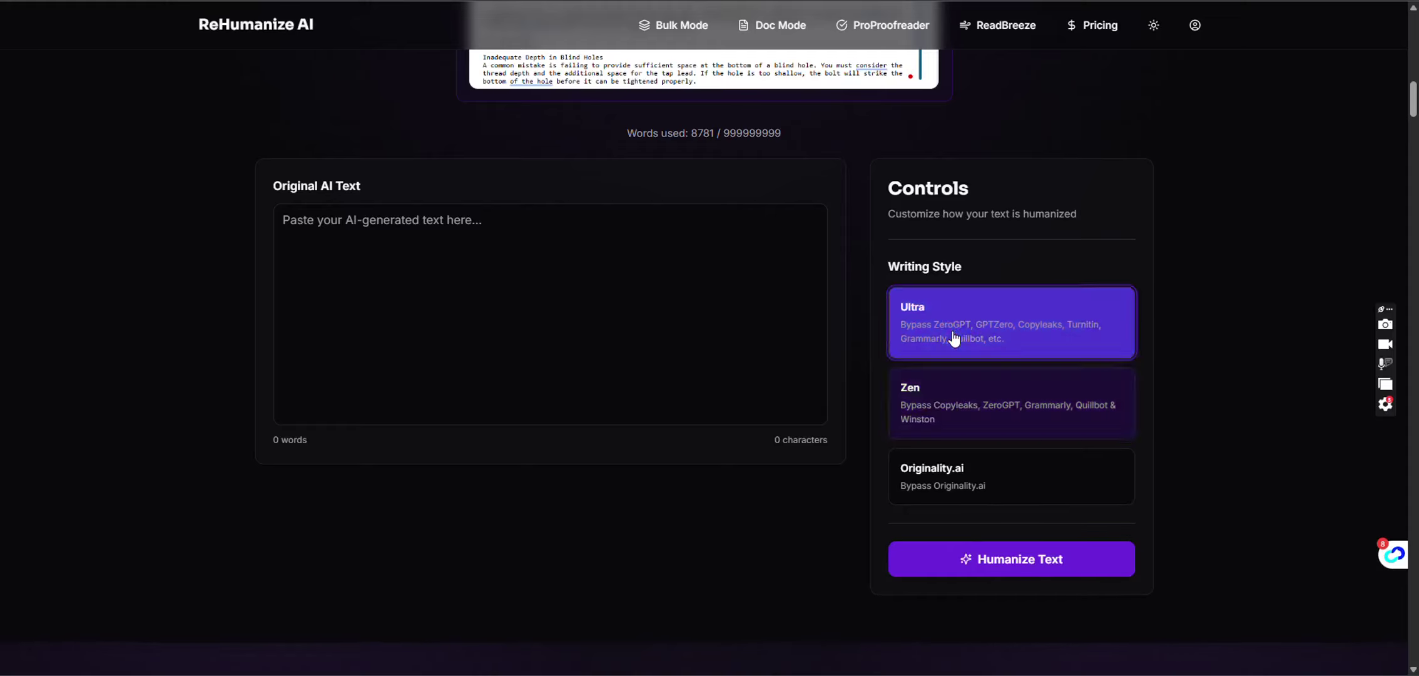
pyautogui.click(567, 294)
pyautogui.hotkey('ctrl', 'v')
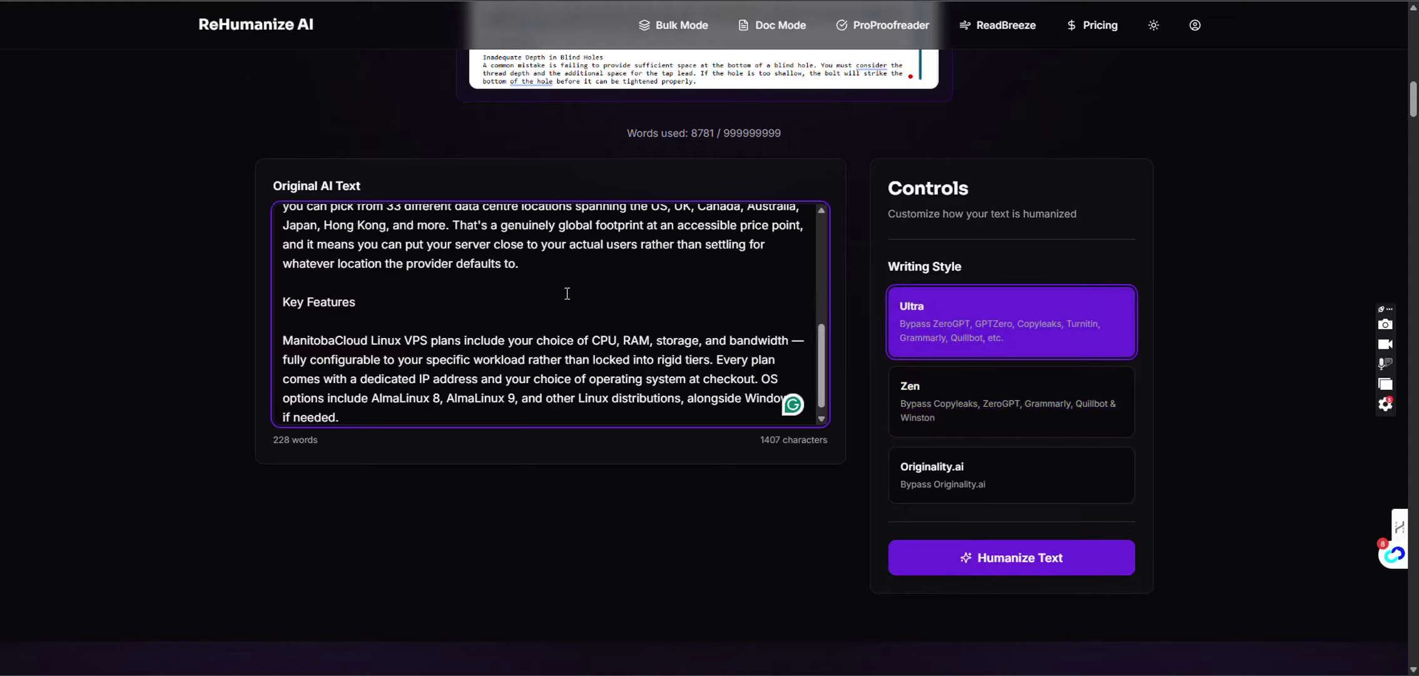
# - Select and copy the entire original text in ReHumanize AI, starting from its title
pyautogui.hotkey('ctrl', 'Home')
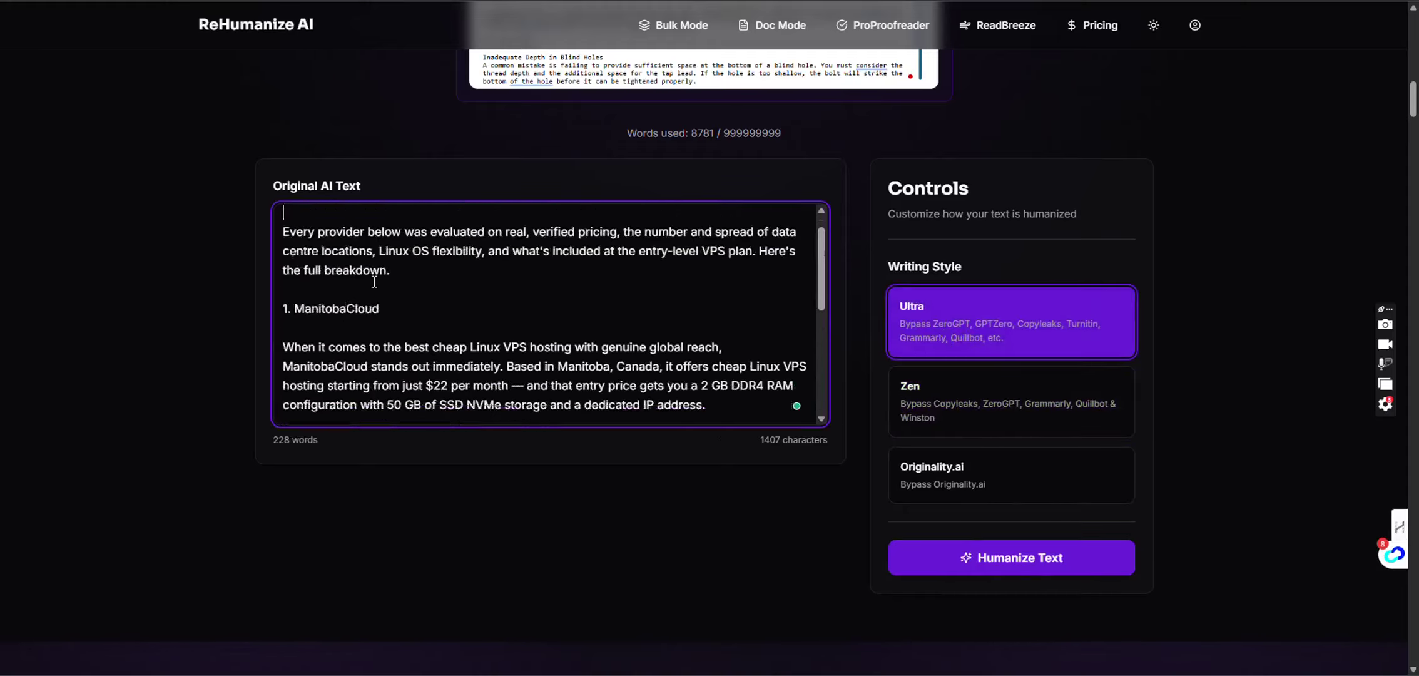
pyautogui.scroll(1, 374, 282)
pyautogui.hotkey('ctrl', 'a')
pyautogui.hotkey('ctrl', 'c')
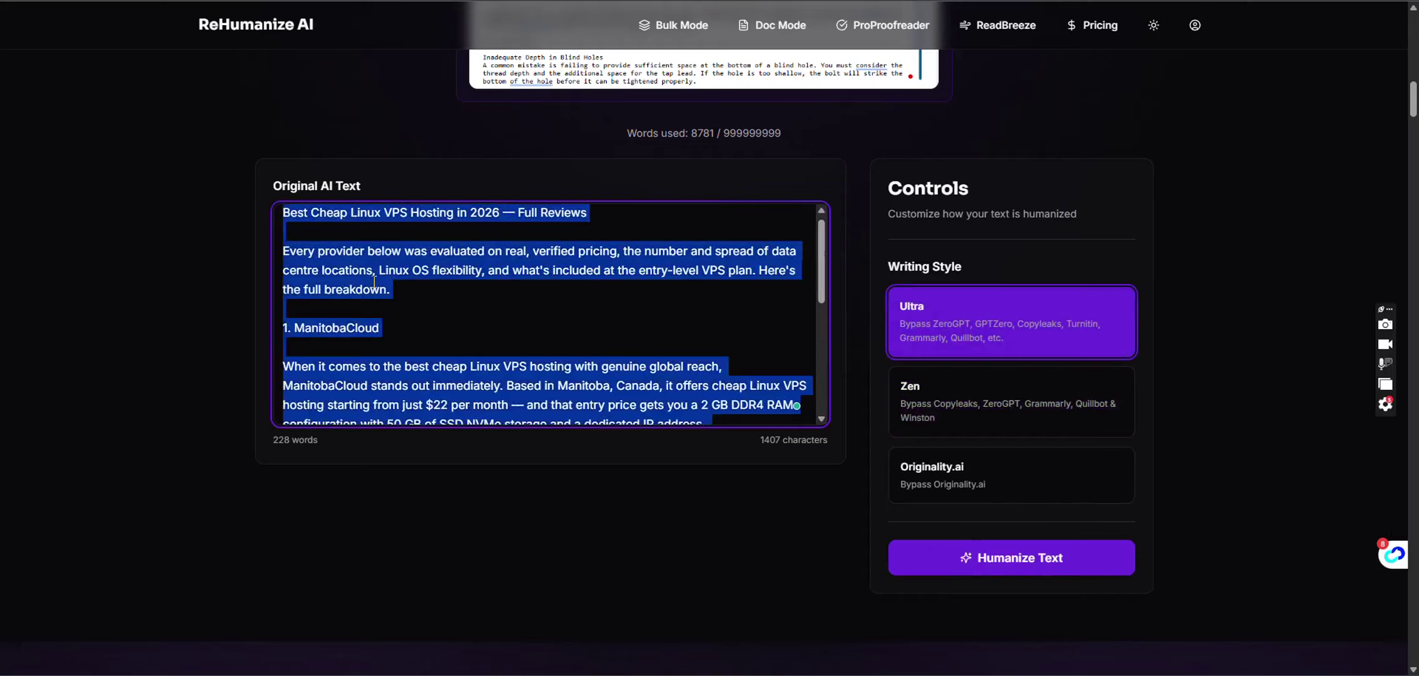
# - Switch to ZeroGPT, paste the copied text and run the AI detection on it
pyautogui.hotkey('ctrl', 'Tab')
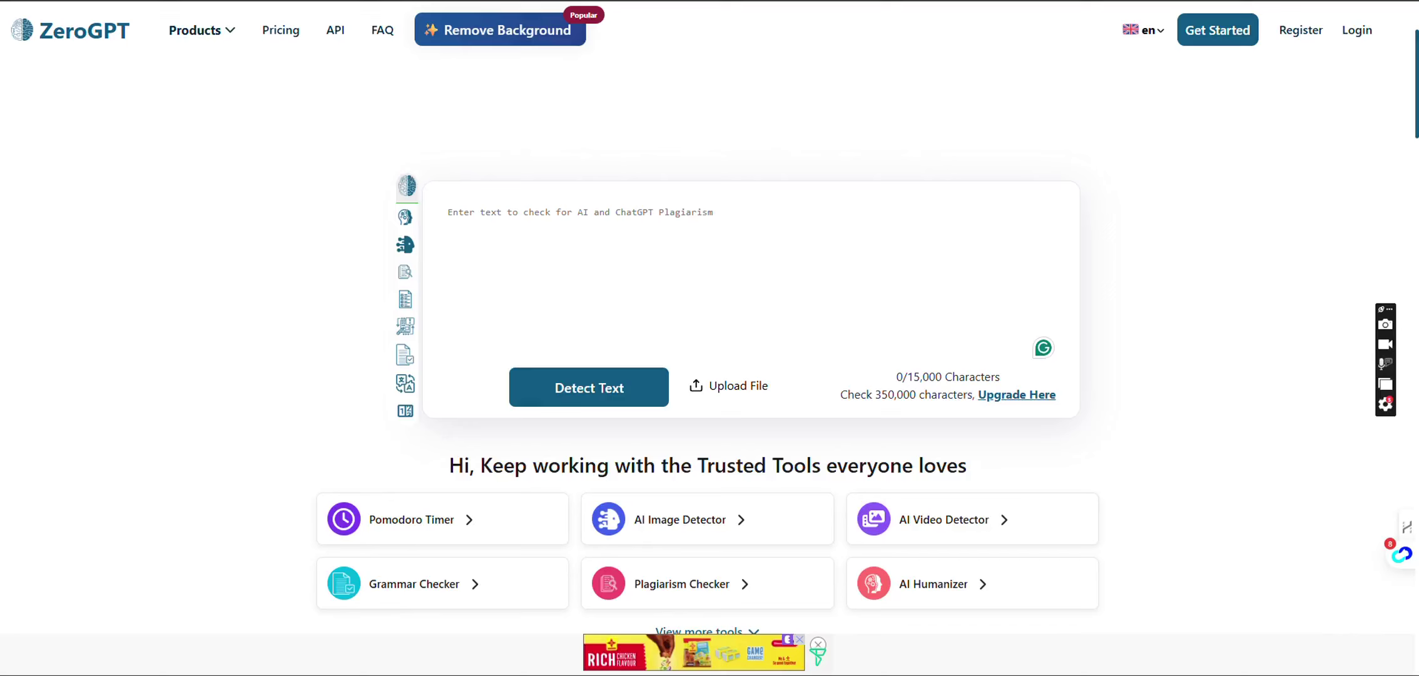
pyautogui.click(507, 274)
pyautogui.hotkey('ctrl', 'v')
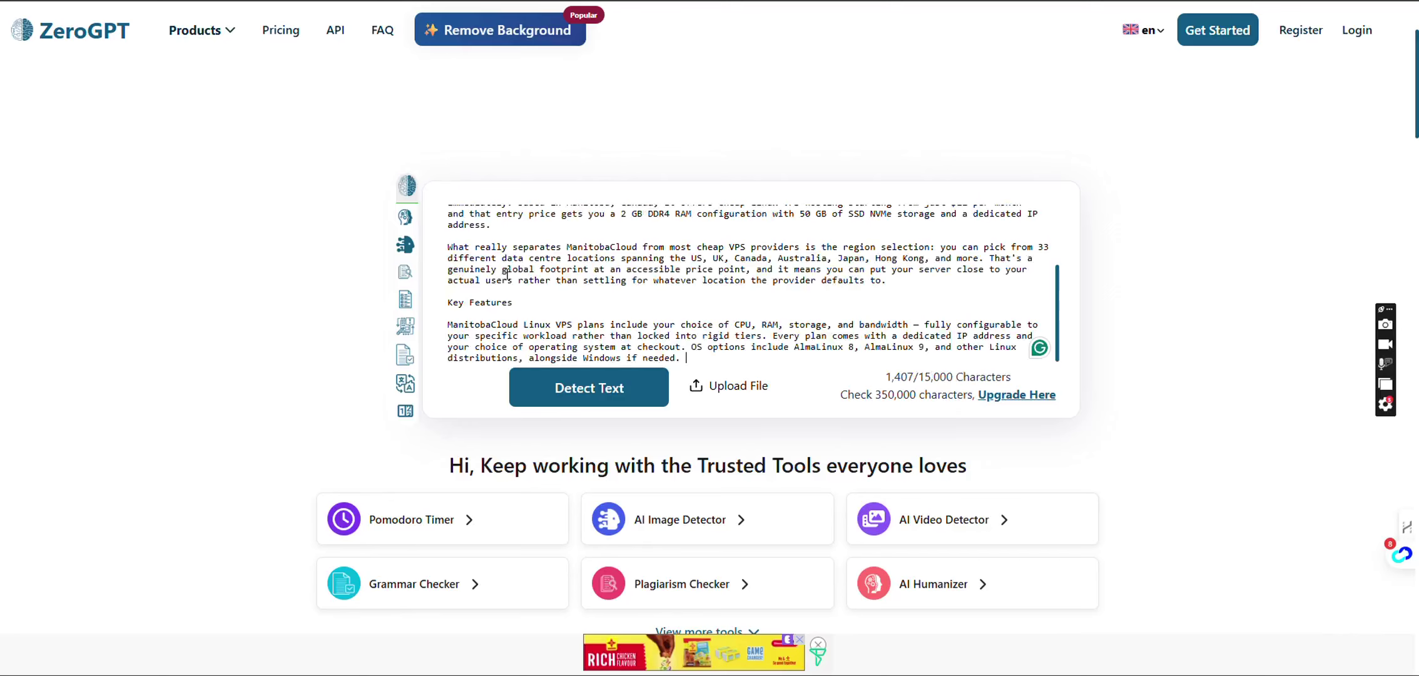
pyautogui.click(633, 393)
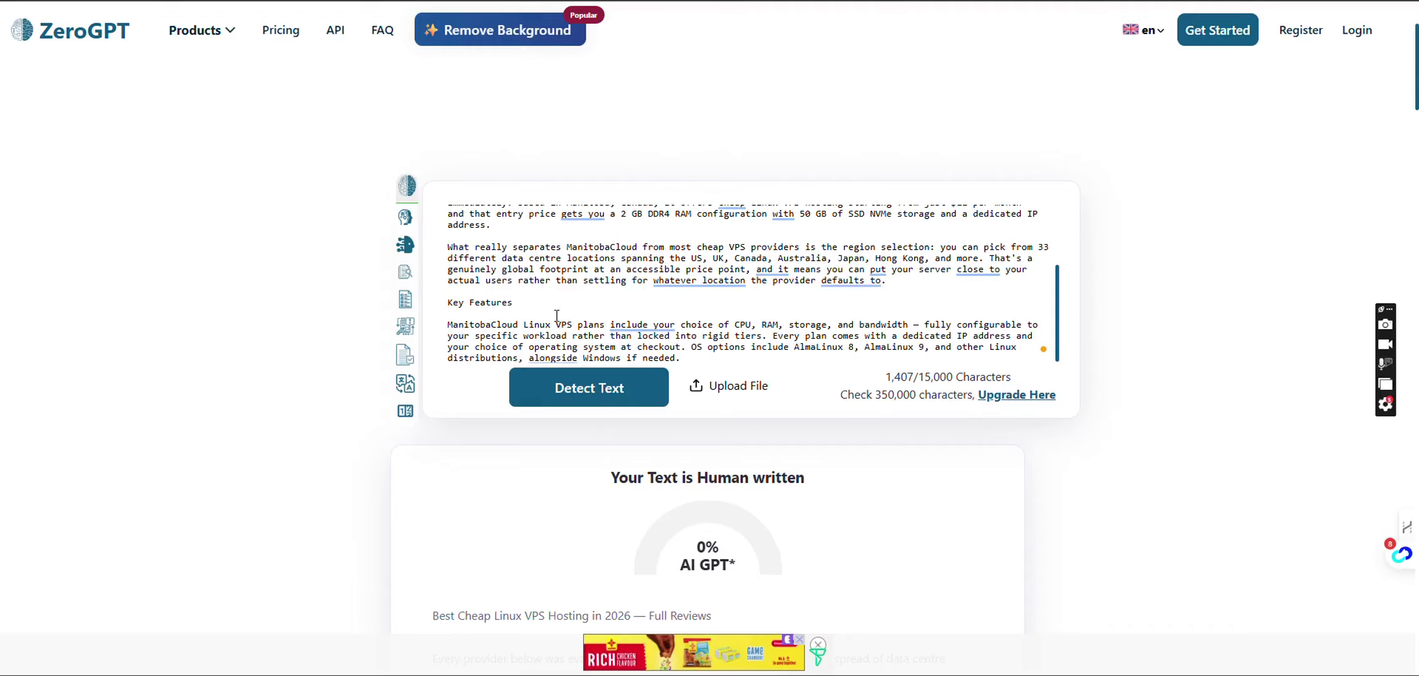
# - Switch to GPTZero, replace the existing document text with the copied original text and re-scan it for AI
pyautogui.hotkey('ctrl', 'a')
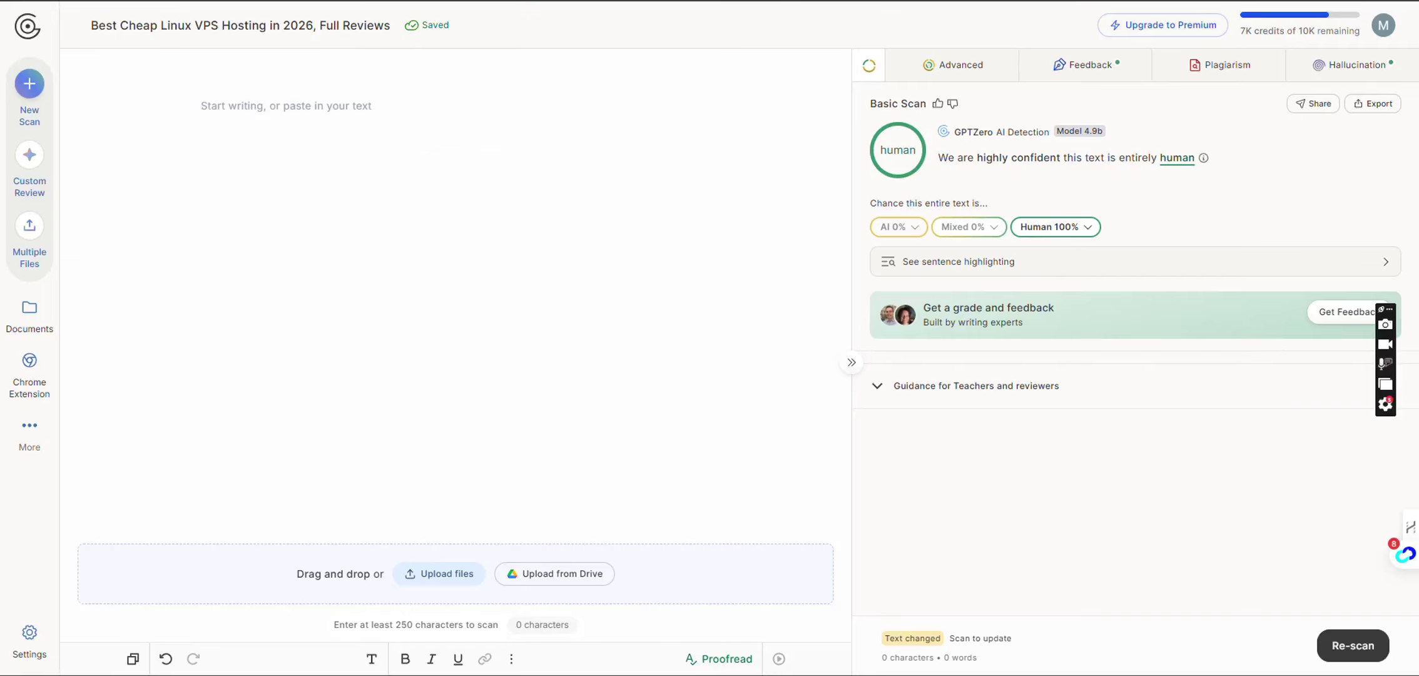
pyautogui.hotkey('ctrl', 'v')
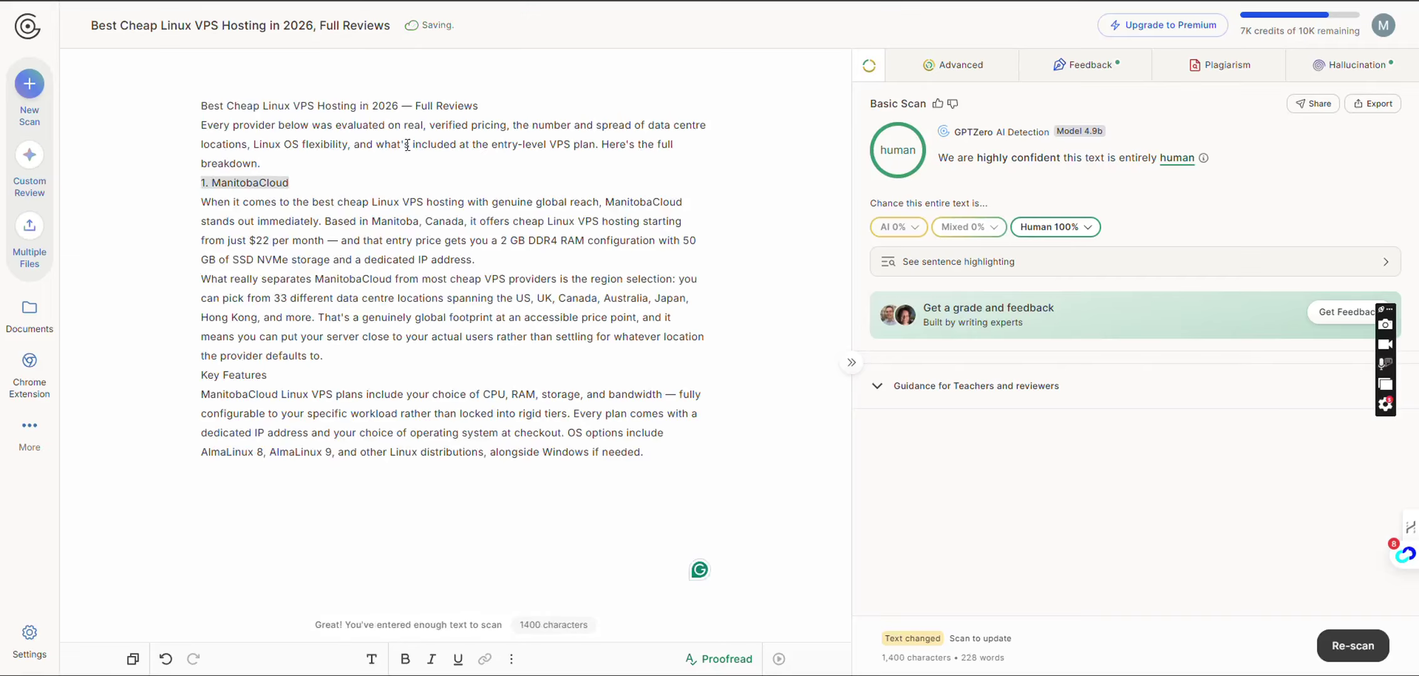
pyautogui.click(1371, 651)
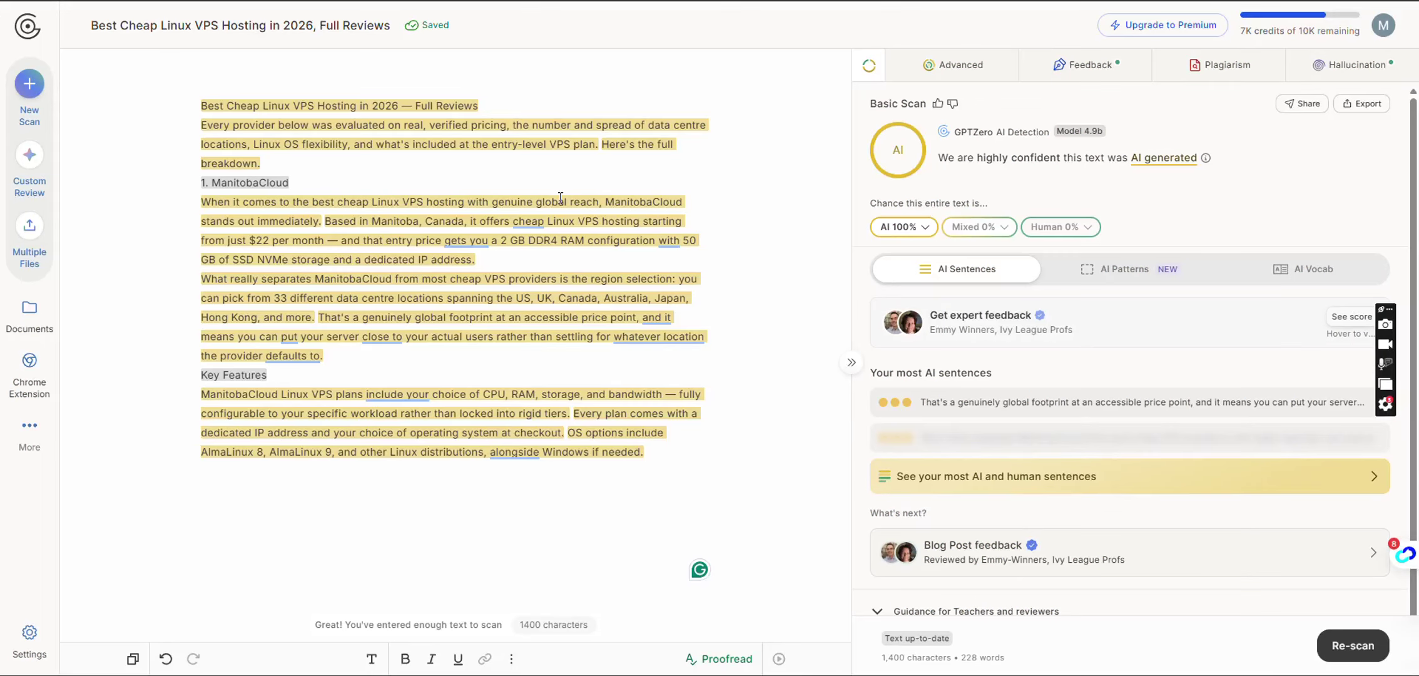
# - Switch to WriteHuman and humanize the pasted VPS hosting text with the Standard setting
pyautogui.hotkey('ctrl', 'Tab')
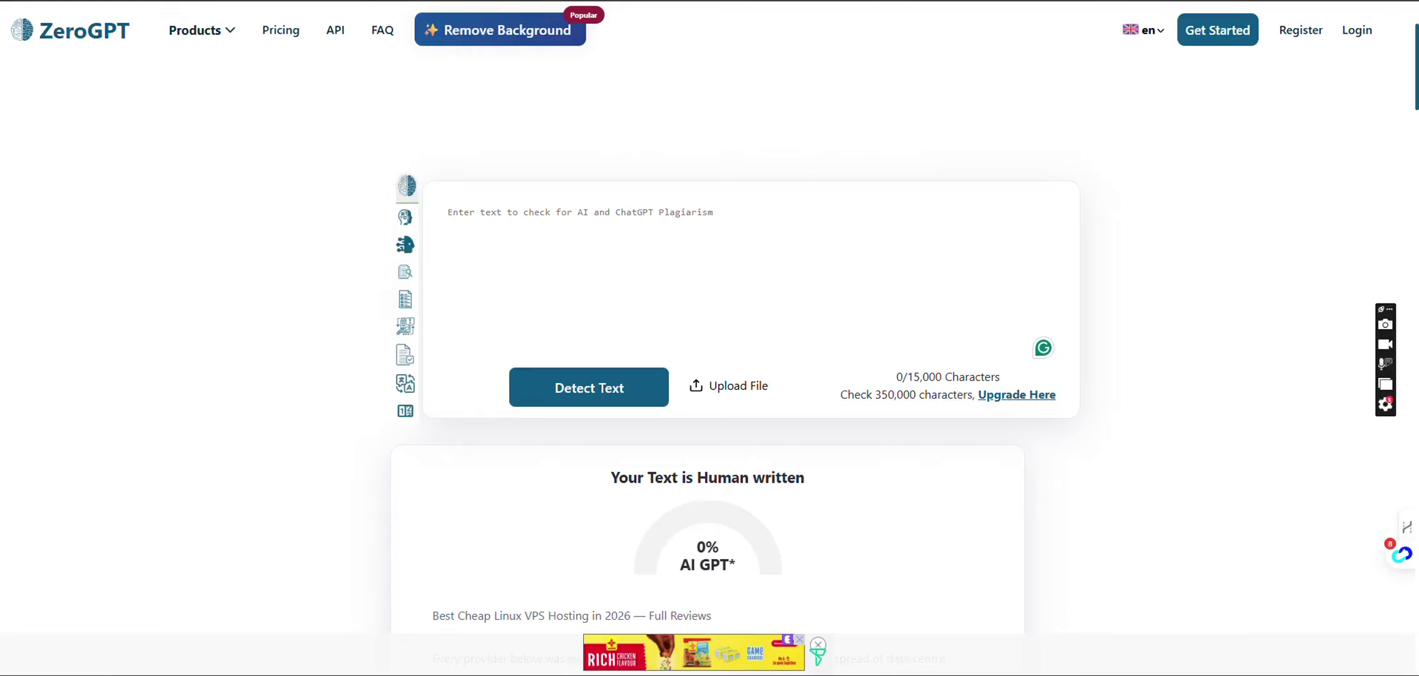
pyautogui.hotkey('ctrl', 'Tab')
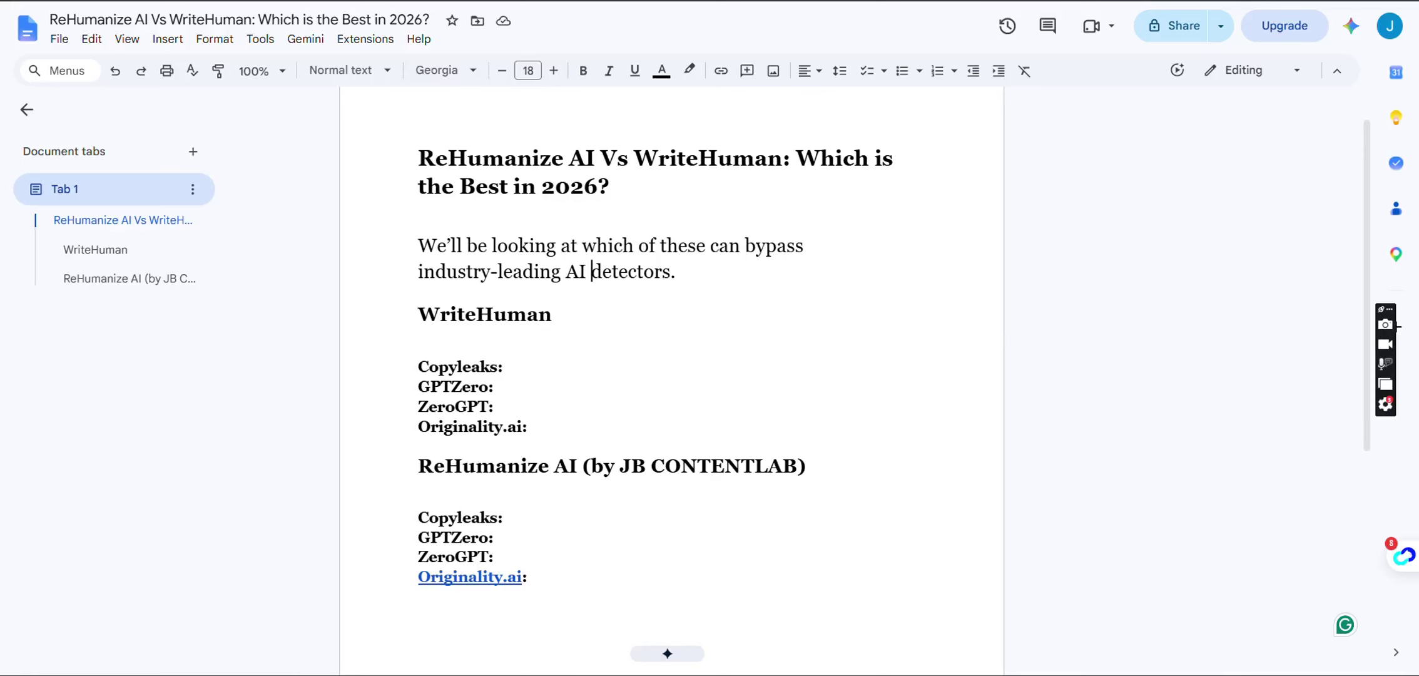
pyautogui.click(219, 1)
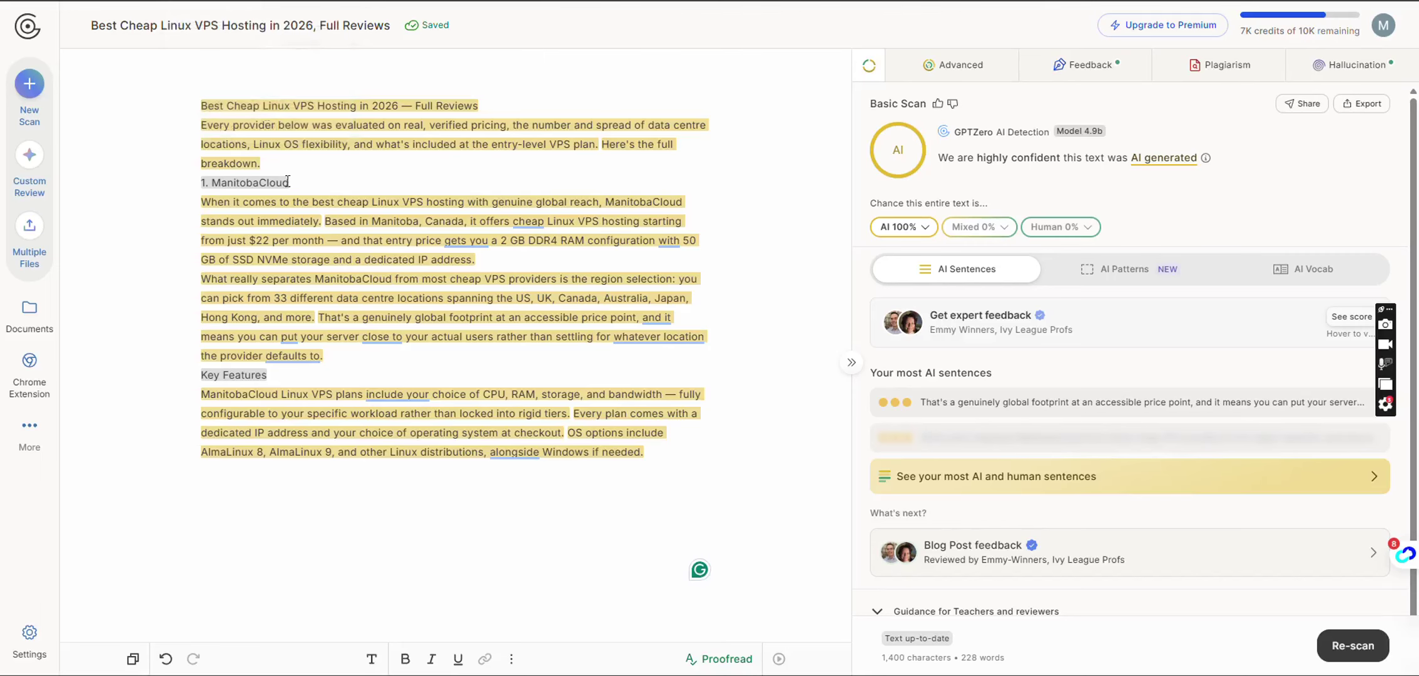
pyautogui.hotkey('ctrl', 'Tab')
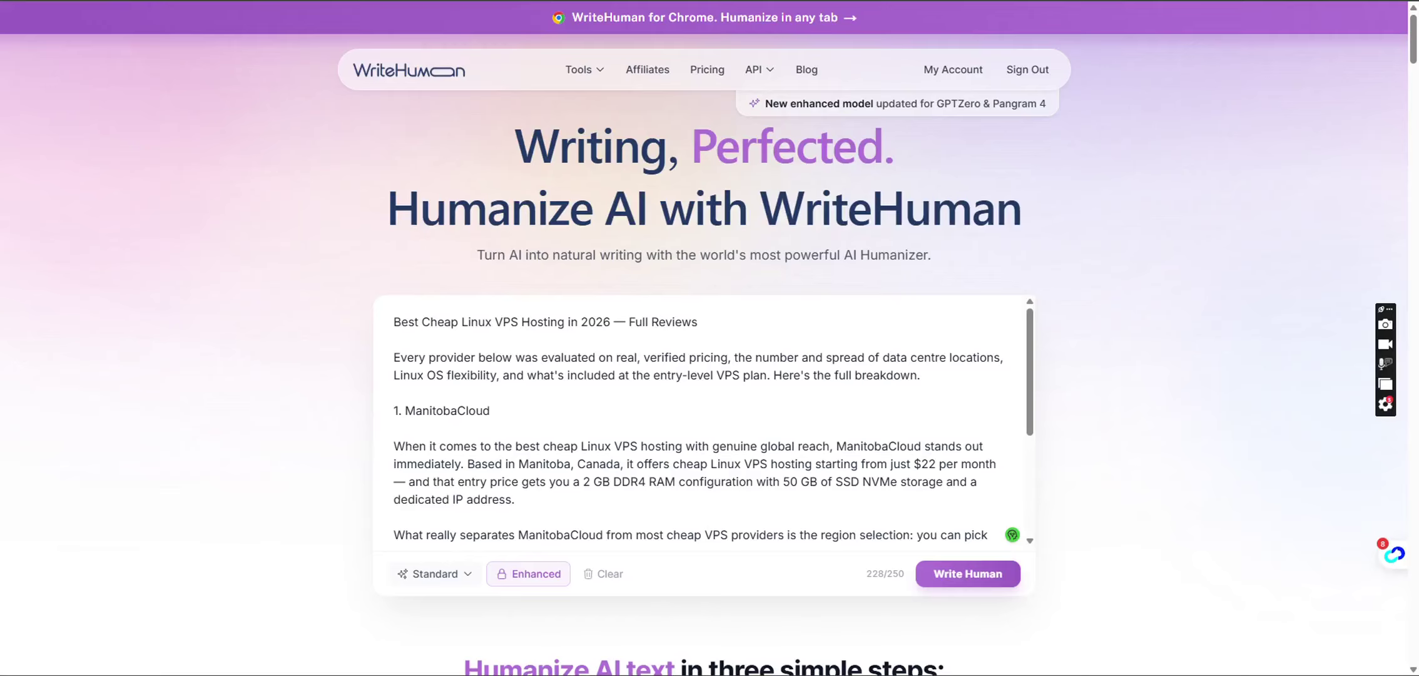
pyautogui.click(949, 577)
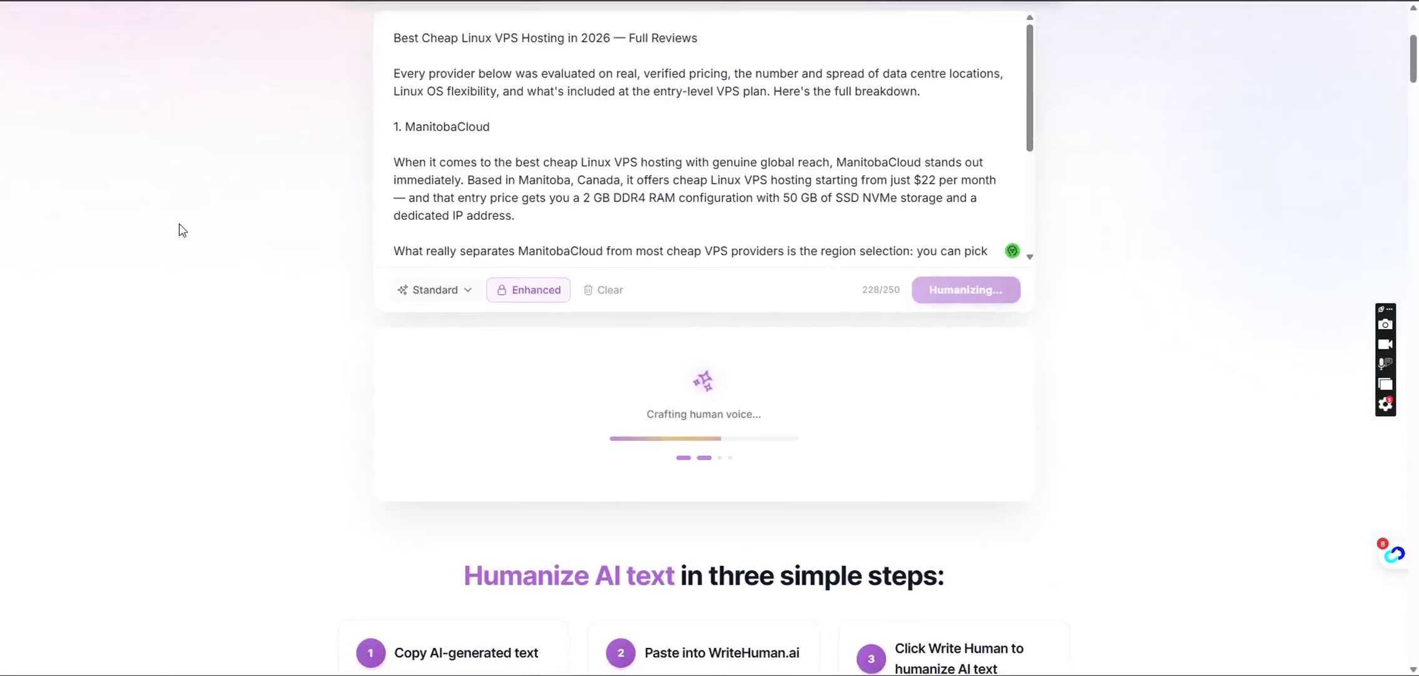
# - Switch to ReHumanize AI and humanize the original AI text with the Ultra writing style
pyautogui.hotkey('ctrl', 'Tab')
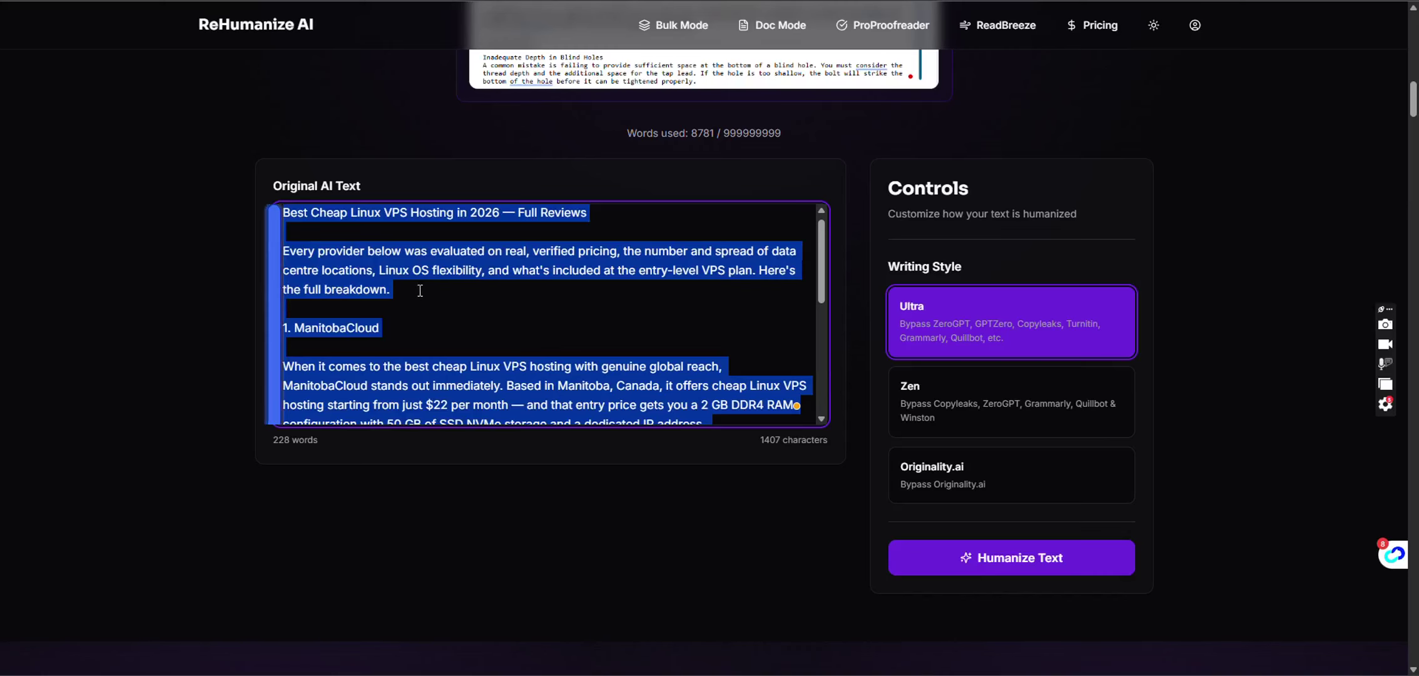
pyautogui.click(445, 504)
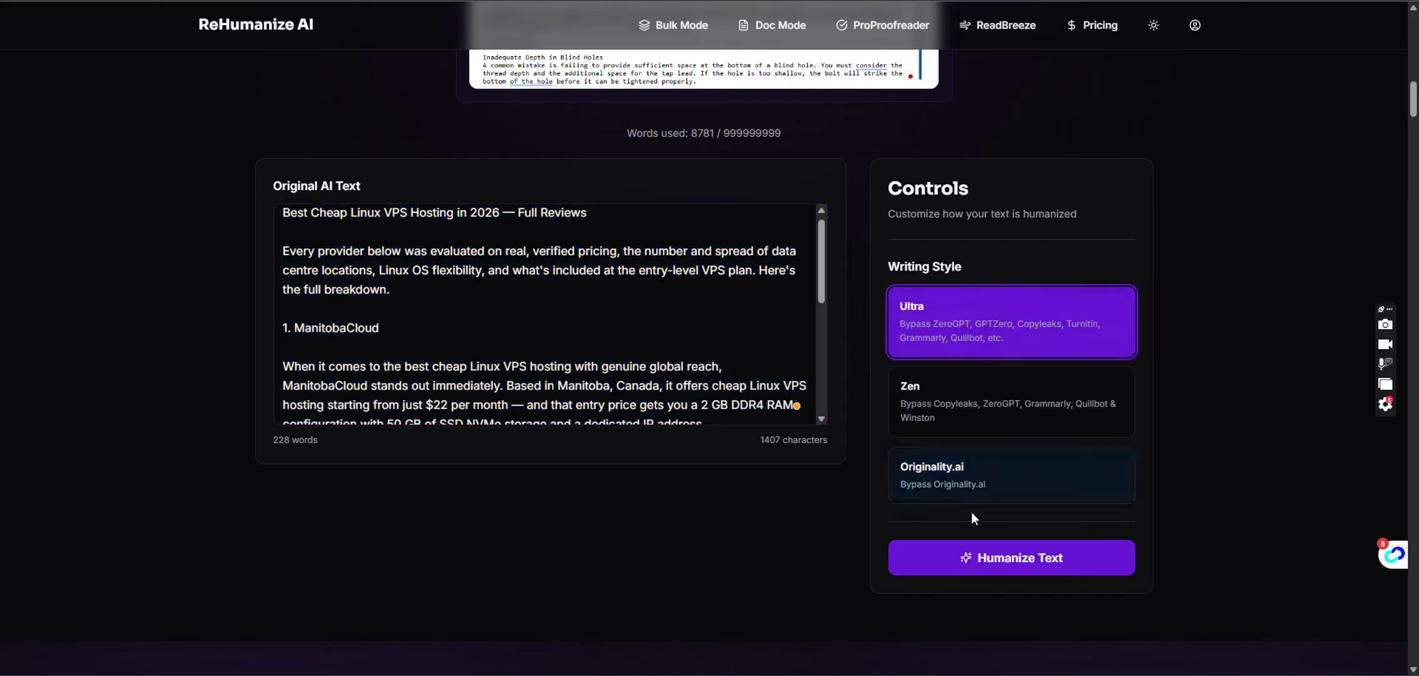
pyautogui.click(982, 559)
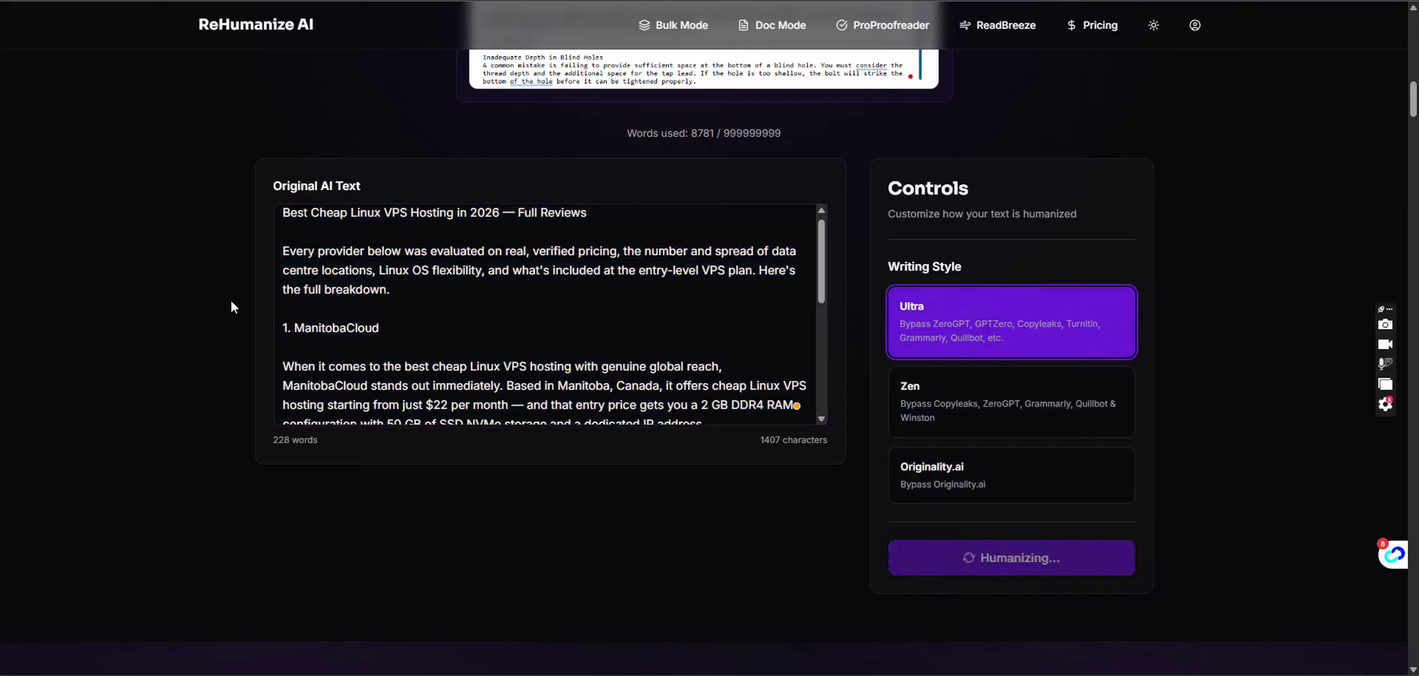
# - Return to WriteHuman and examine the humanized Variation 1, especially its title line and wording
pyautogui.hotkey('ctrl', 'Tab')
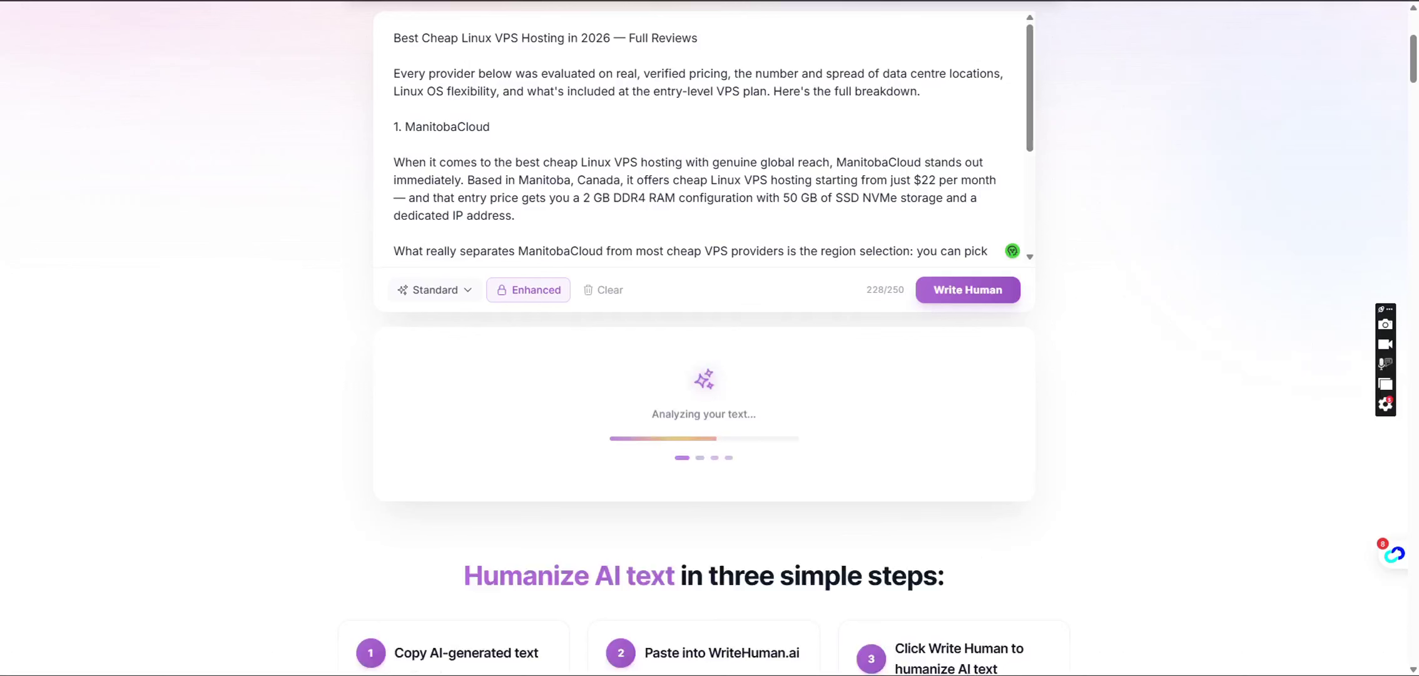
pyautogui.scroll(-1, 174, 410)
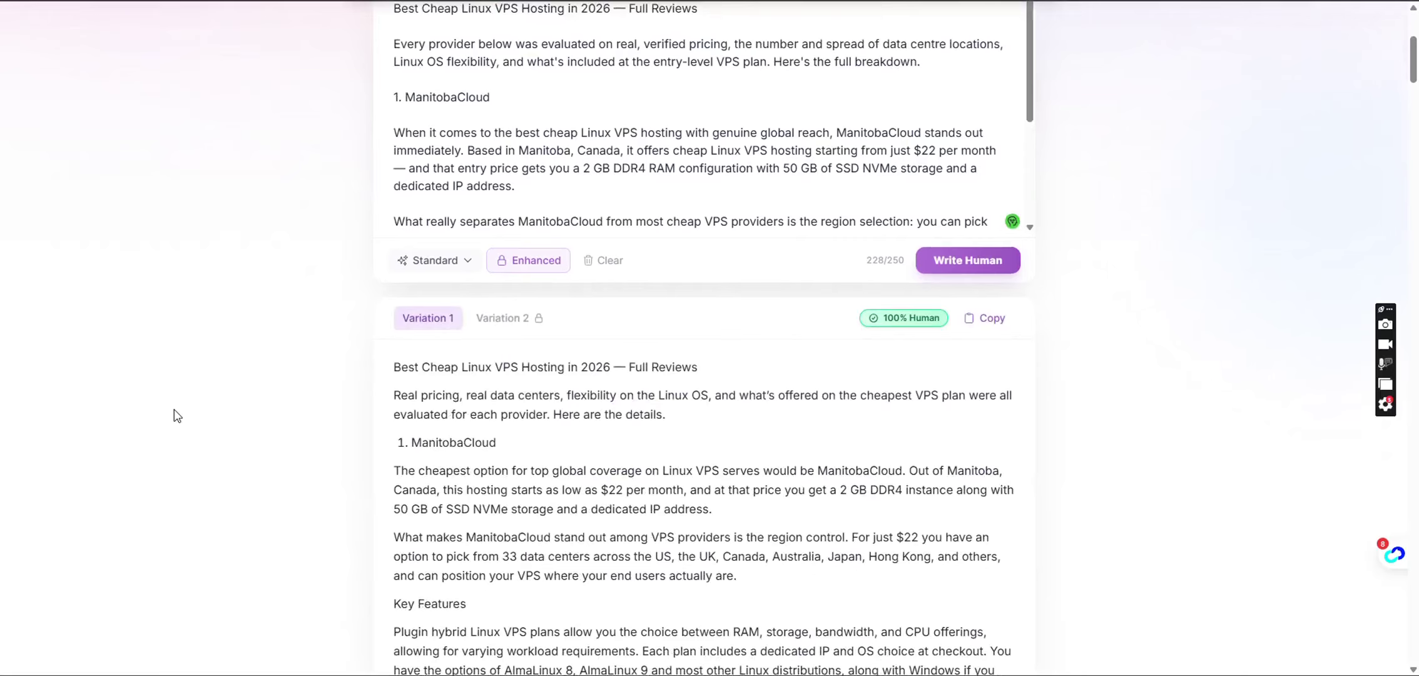
pyautogui.scroll(-3, 174, 409)
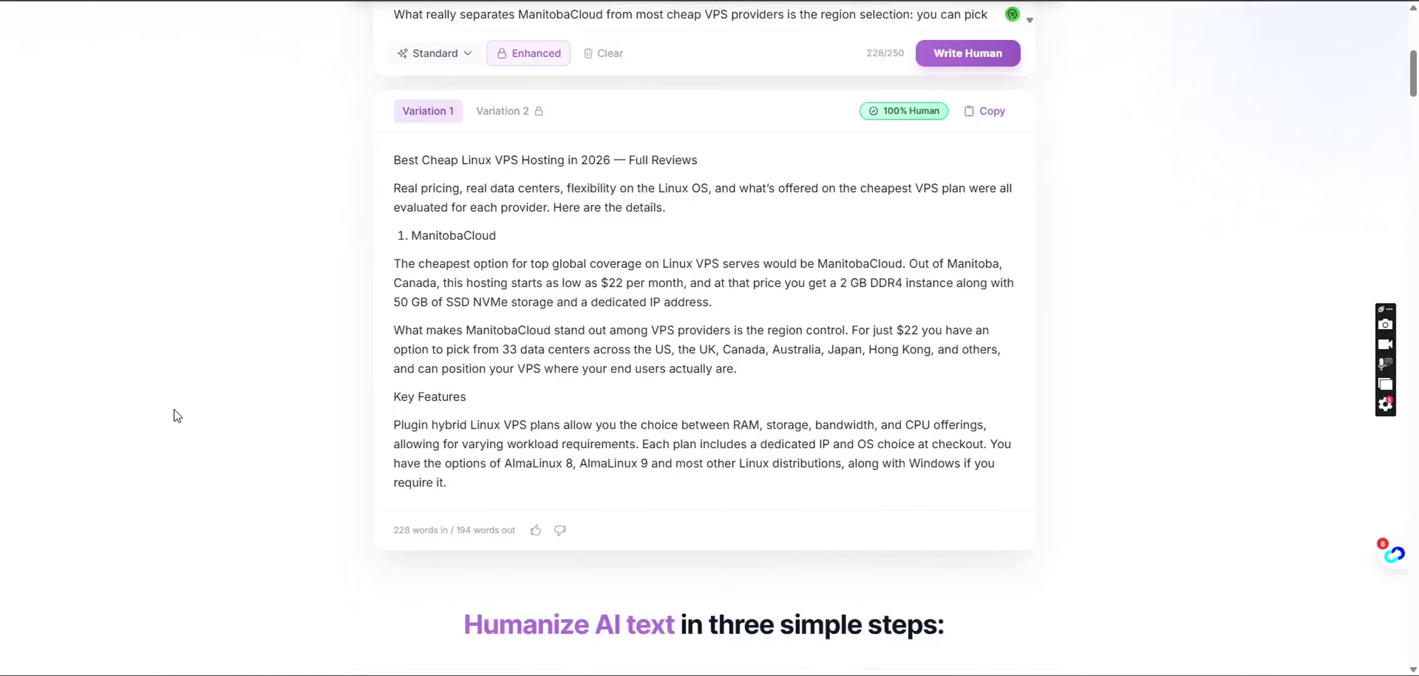
pyautogui.scroll(1, 263, 346)
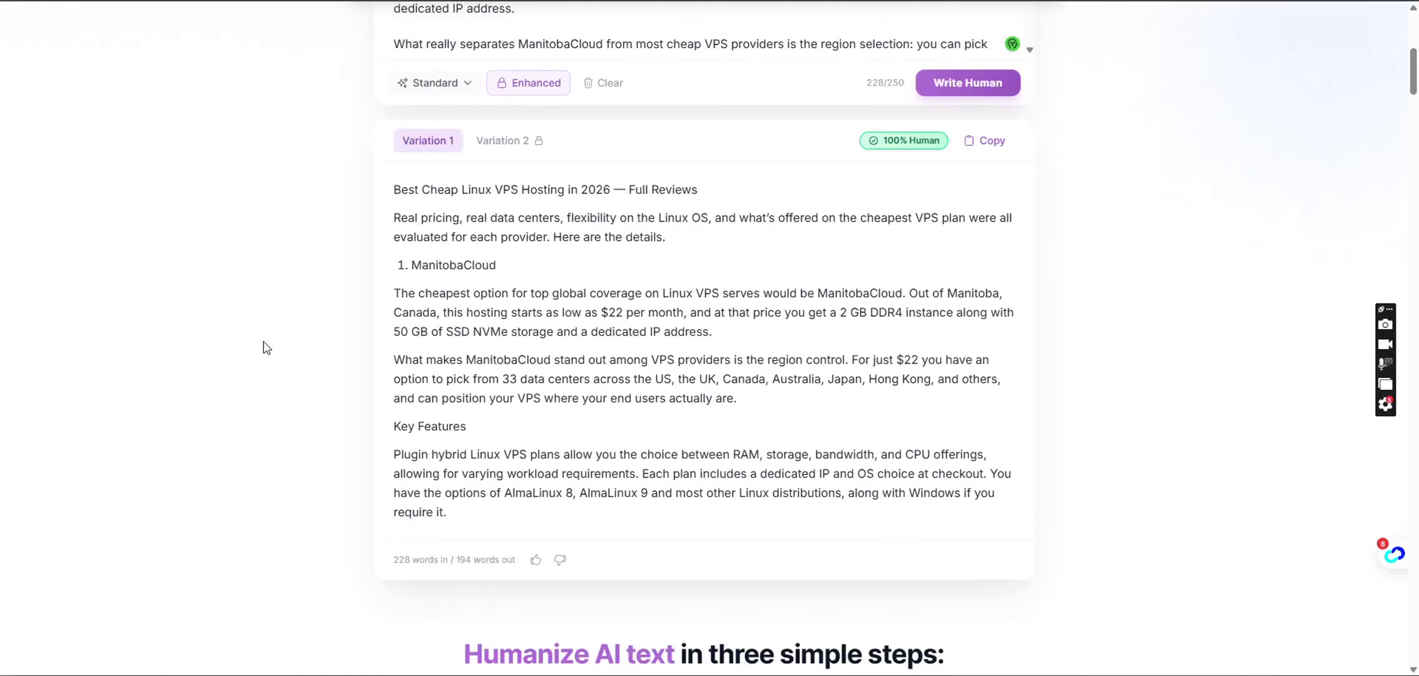
pyautogui.tripleClick(484, 196)
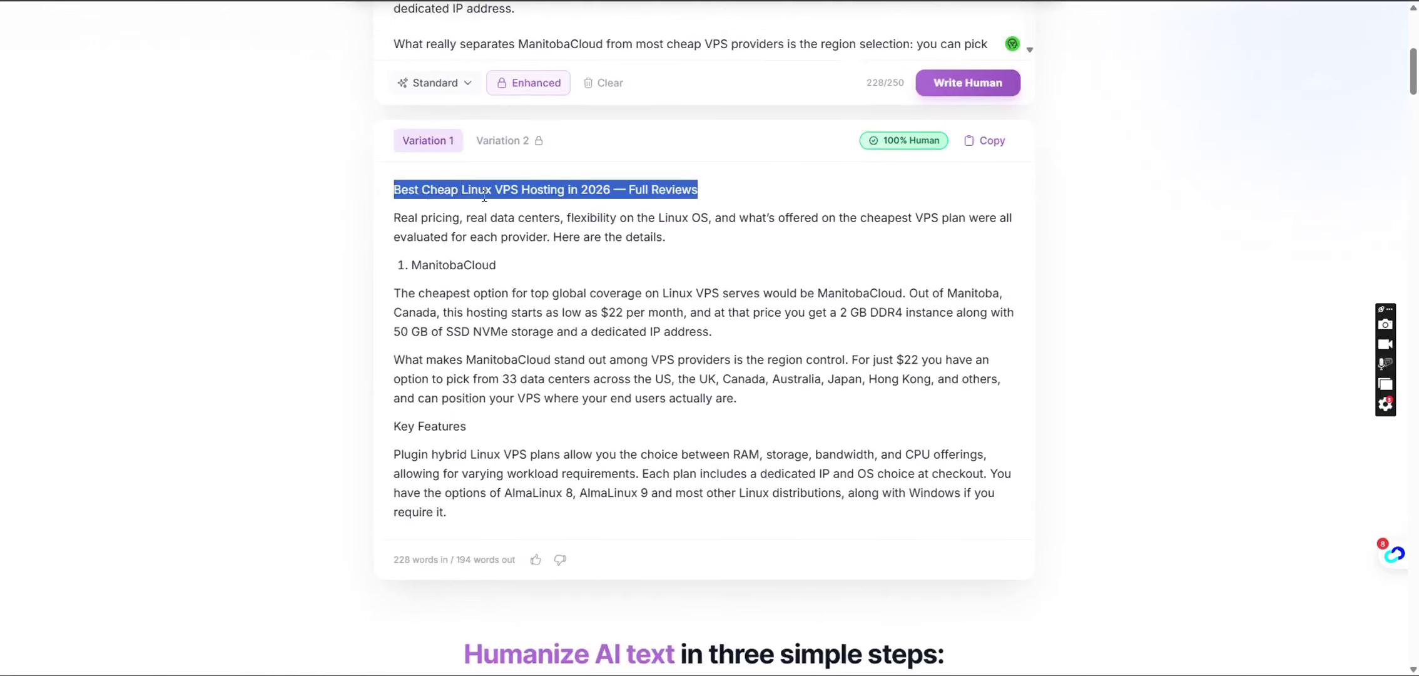
pyautogui.moveTo(320, 159); pyautogui.dragTo(446, 158)
pyautogui.click(272, 167)
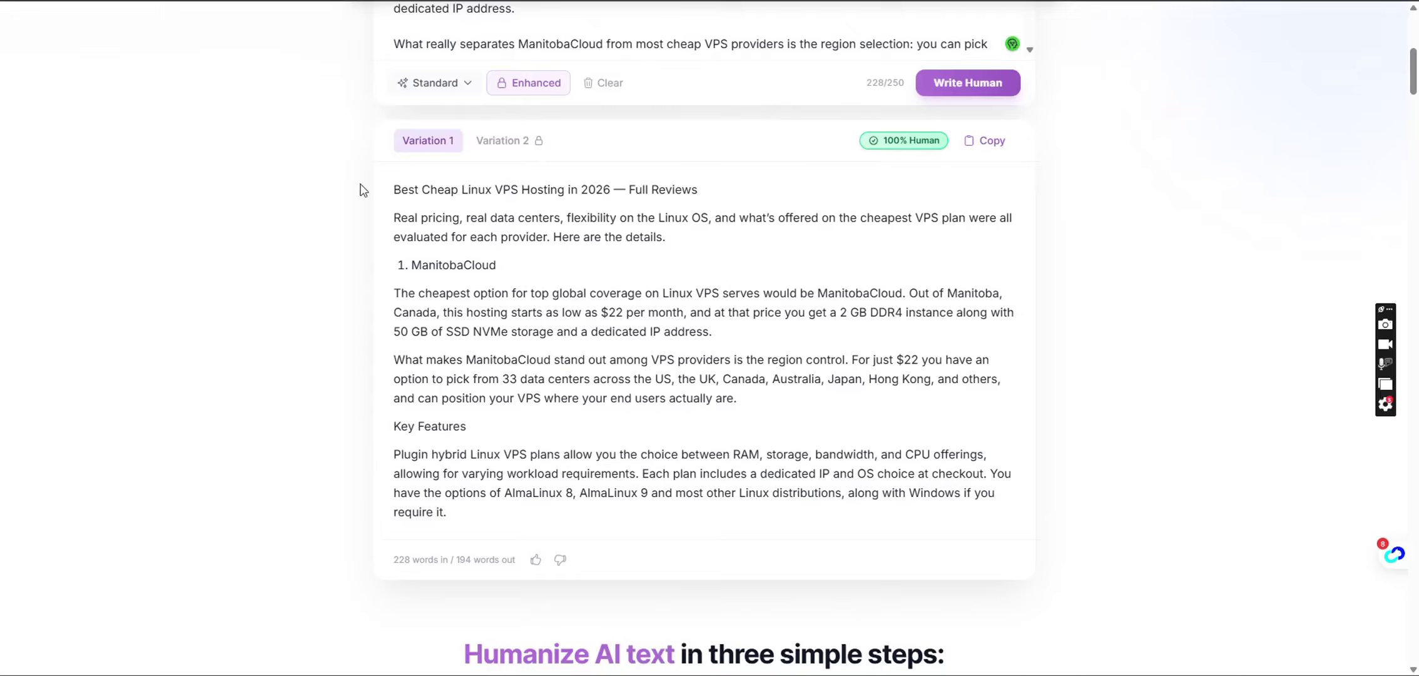
pyautogui.scroll(1, 362, 189)
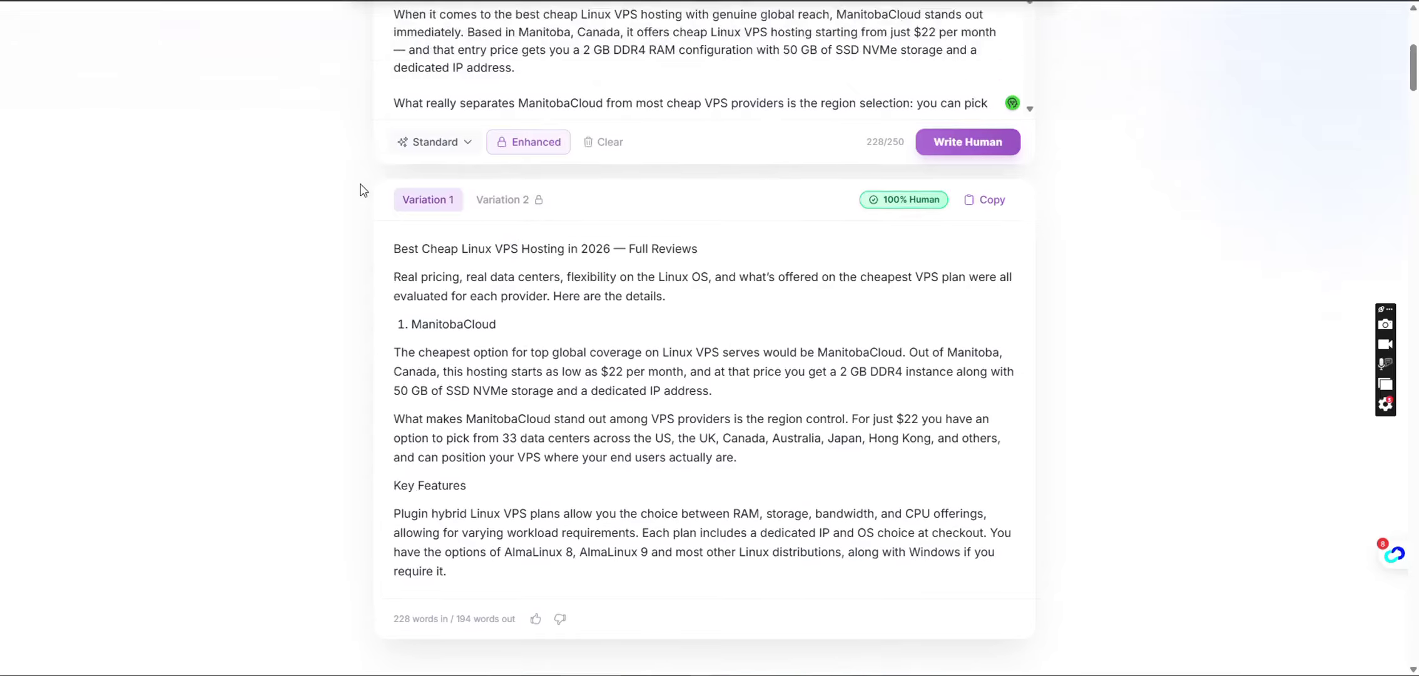
pyautogui.tripleClick(448, 259)
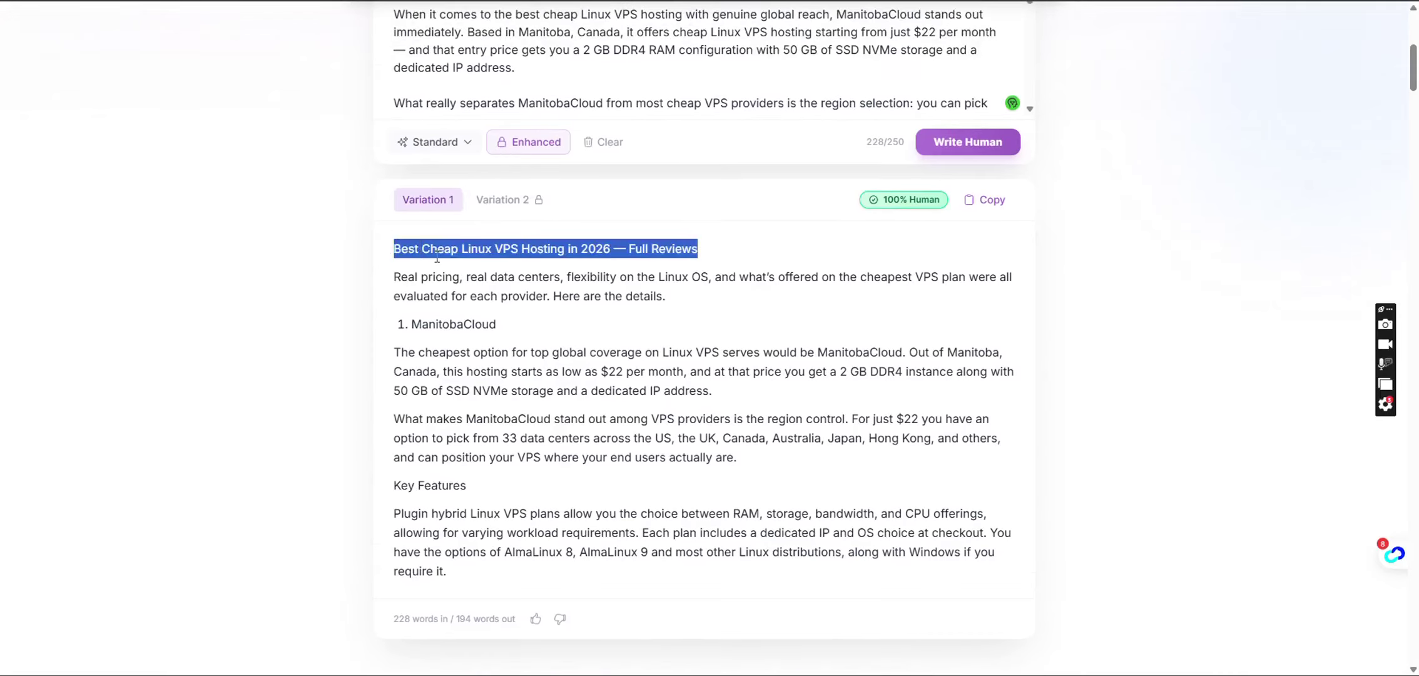
pyautogui.hotkey('ctrl', 'Tab')
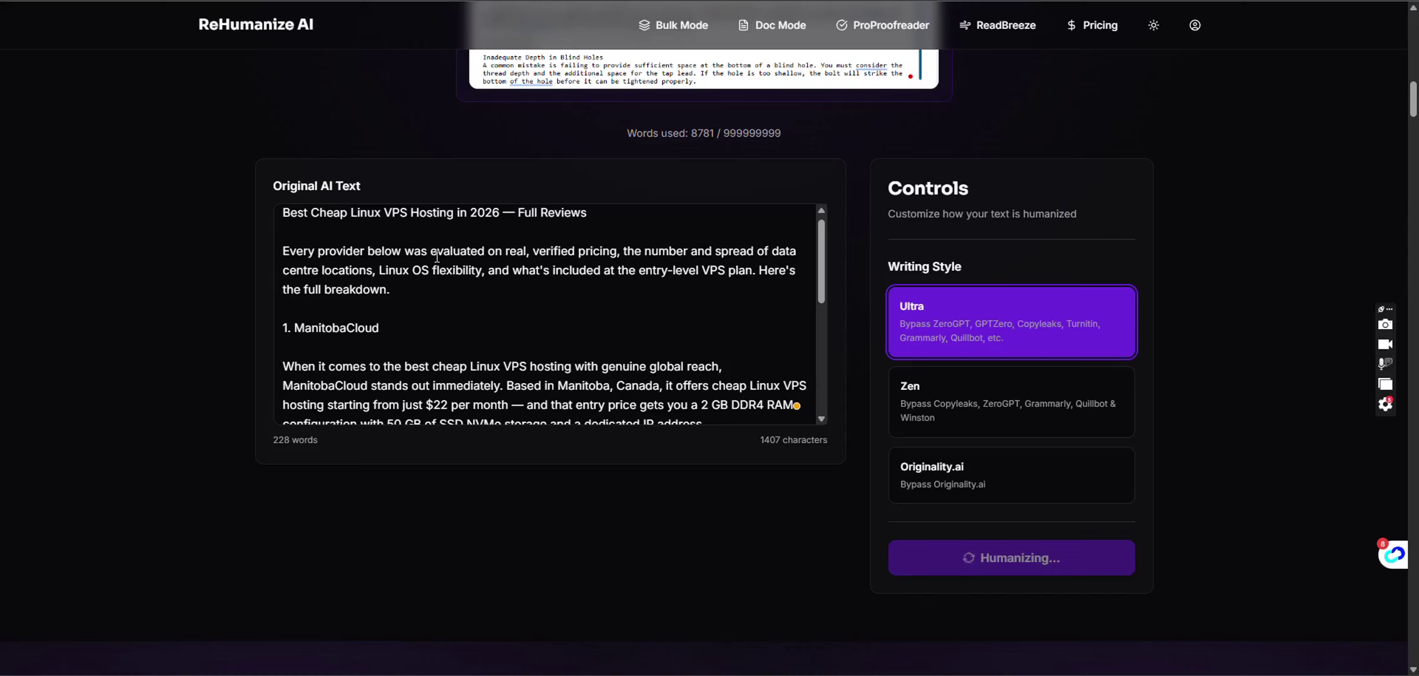
pyautogui.hotkey('ctrl', 'shift', 'Tab')
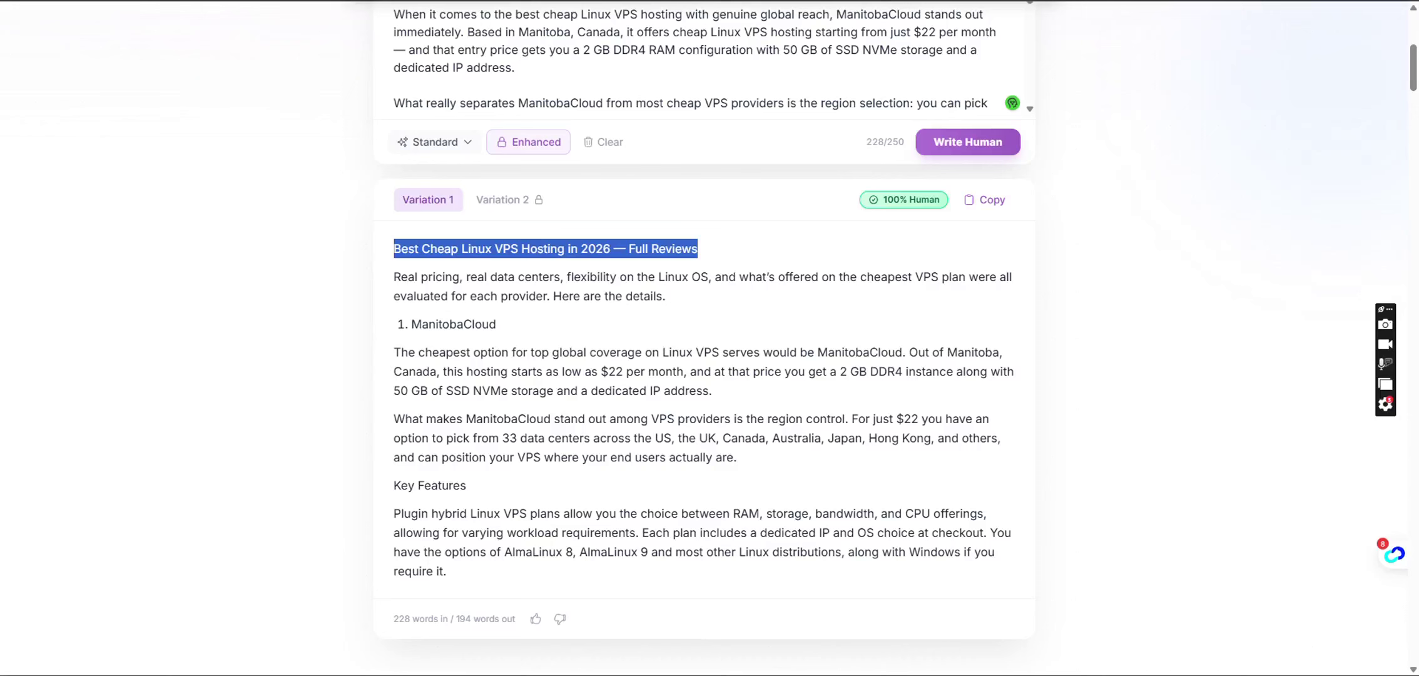
pyautogui.click(514, 268)
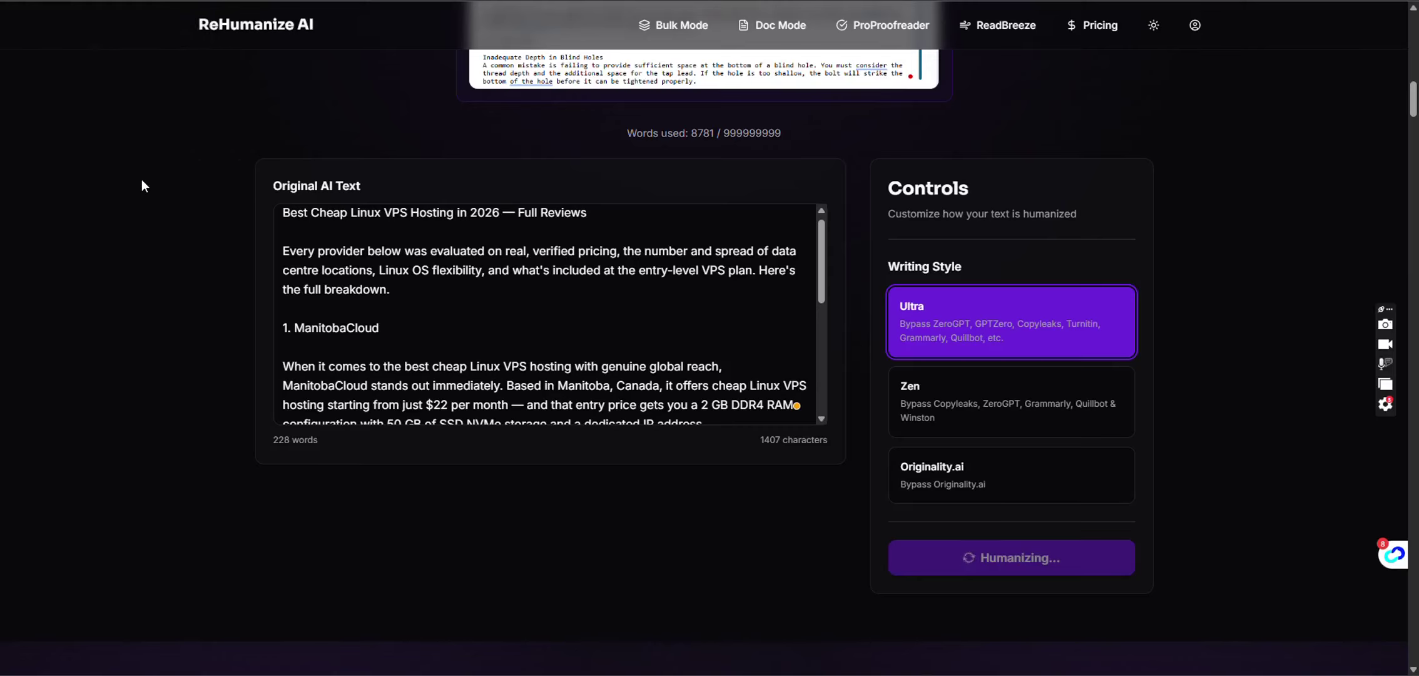
# - Review the humanized text in ReHumanize AI from its title through the Key Features section
pyautogui.scroll(-5, 142, 182)
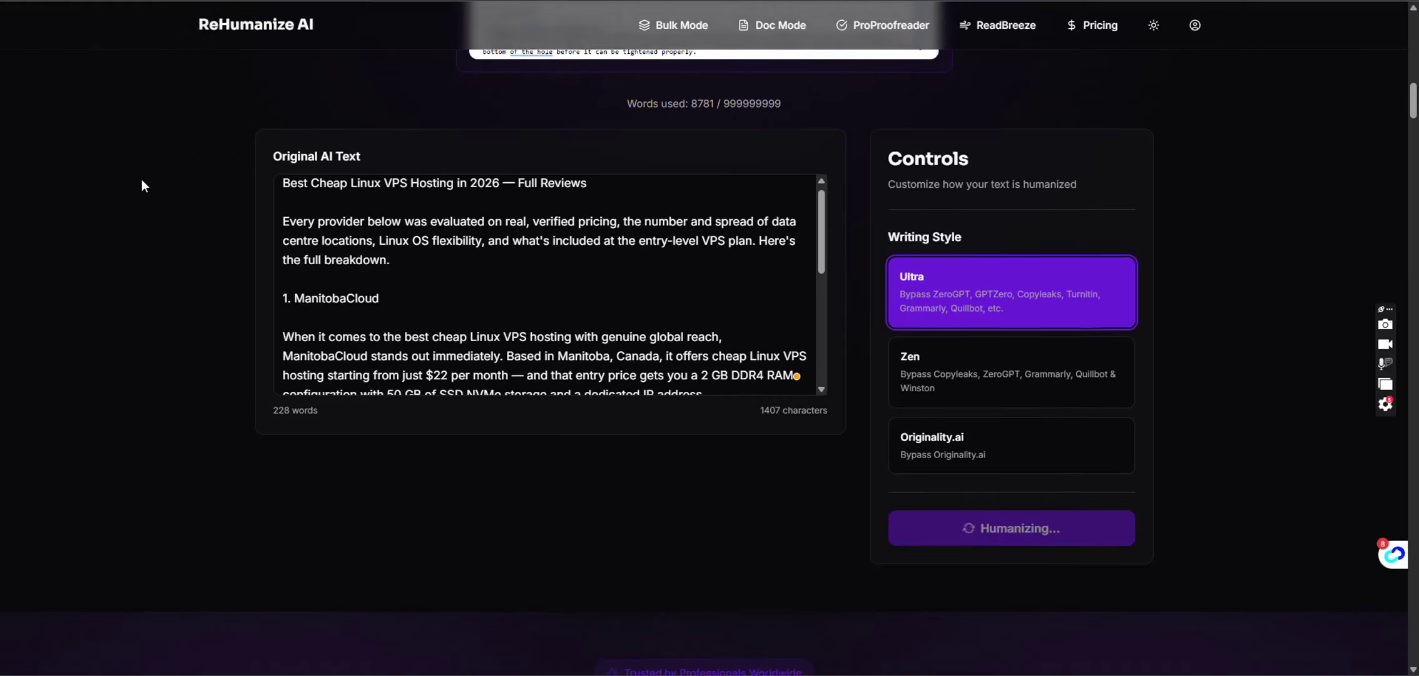
pyautogui.scroll(4, 142, 178)
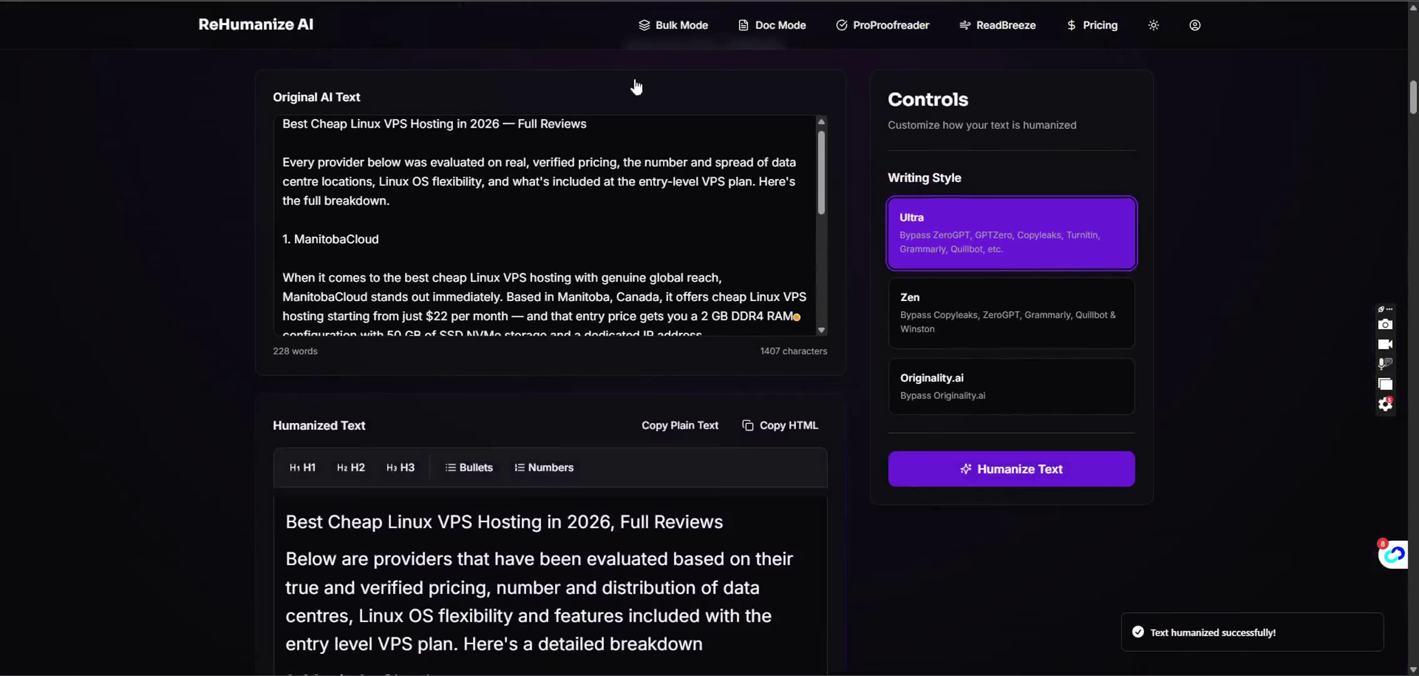
pyautogui.scroll(-1, 66, 377)
pyautogui.scroll(-8, 66, 379)
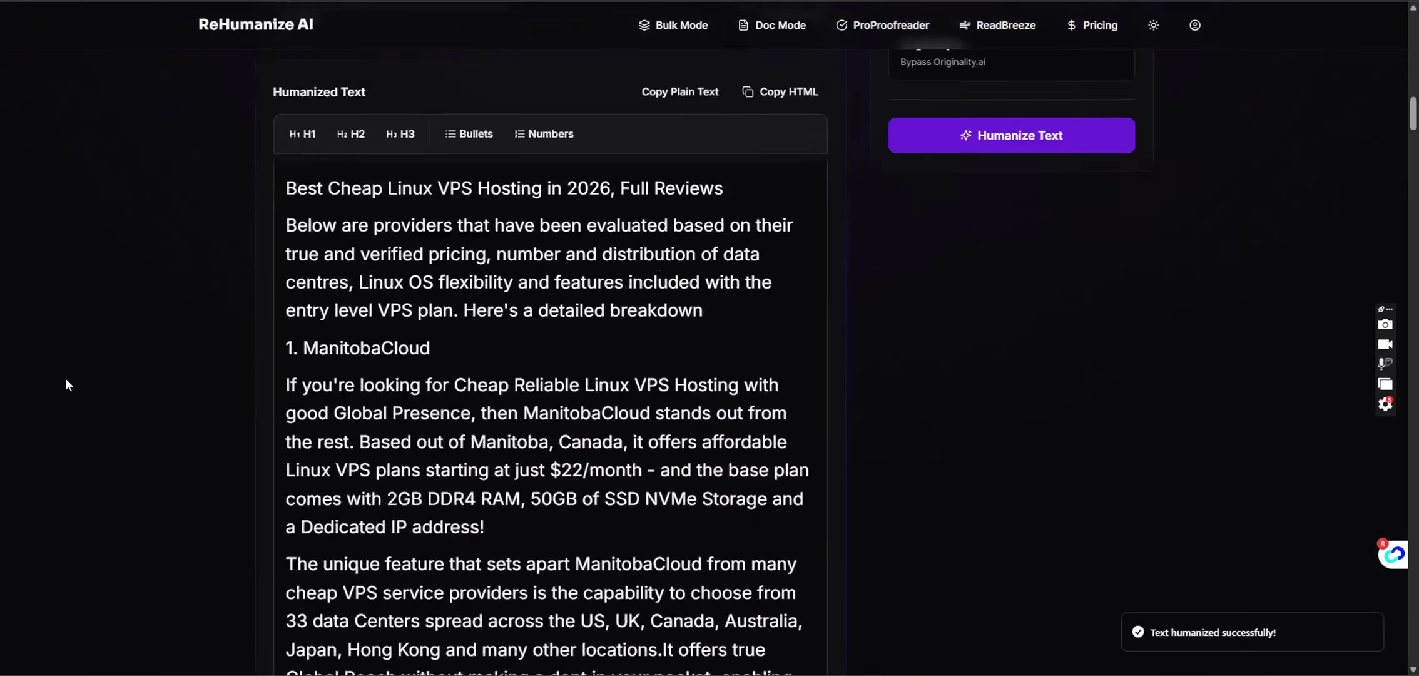
pyautogui.scroll(-4, 66, 378)
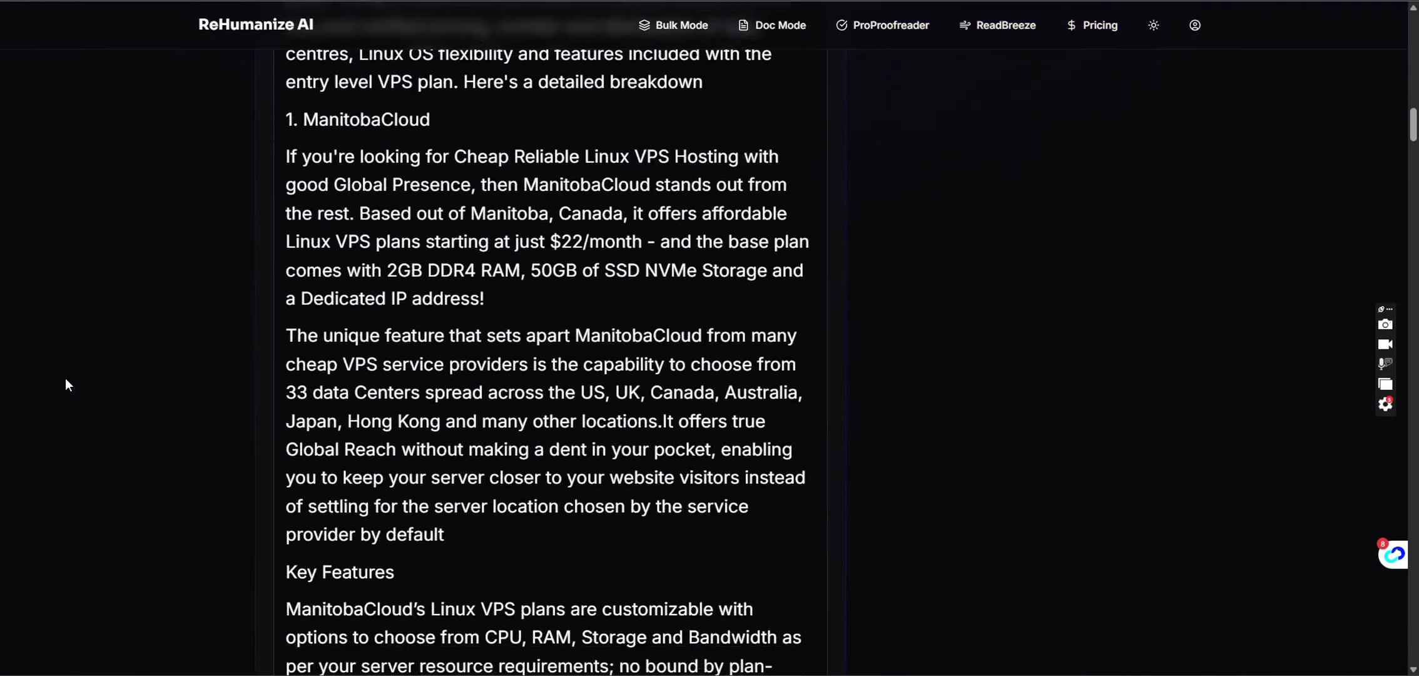
pyautogui.scroll(4, 66, 378)
pyautogui.scroll(9, 66, 378)
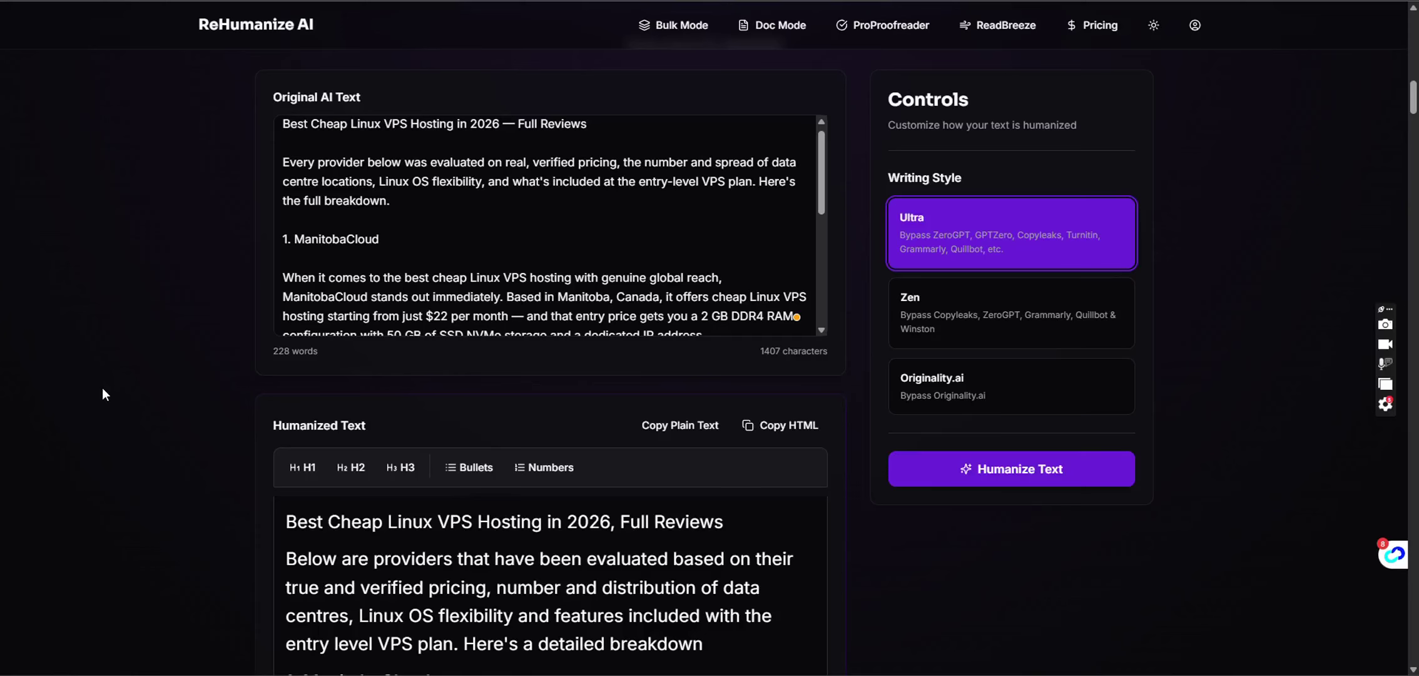
# - Format the title "Best Cheap Linux VPS Hosting in 2026, Full Reviews" in the humanized text as H1
pyautogui.scroll(-2, 103, 390)
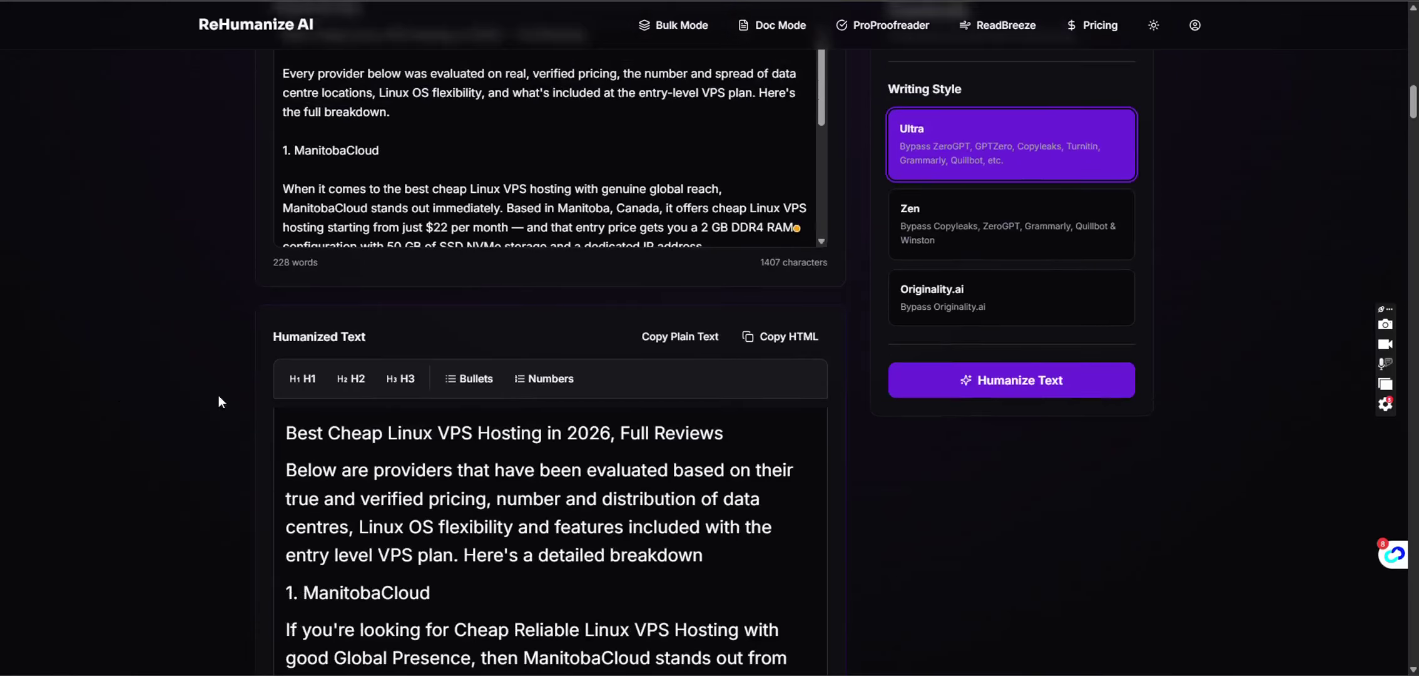
pyautogui.tripleClick(342, 426)
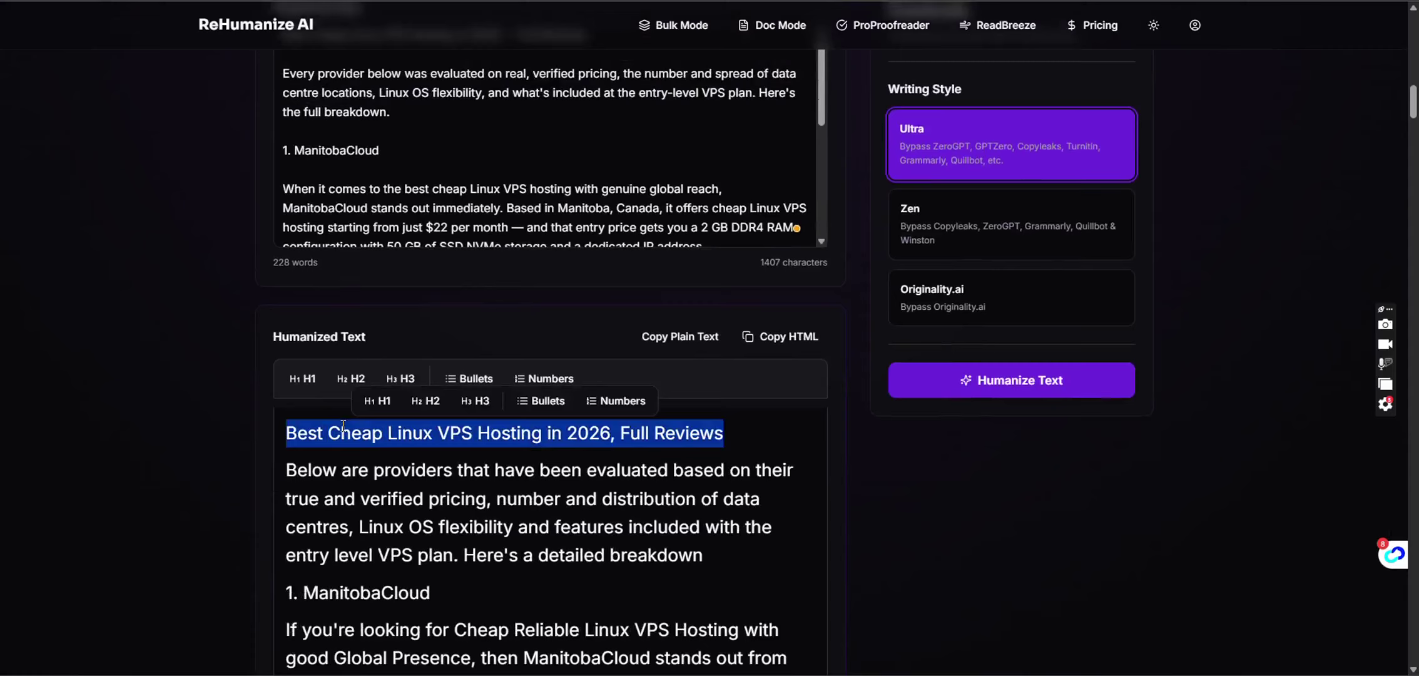
pyautogui.click(377, 400)
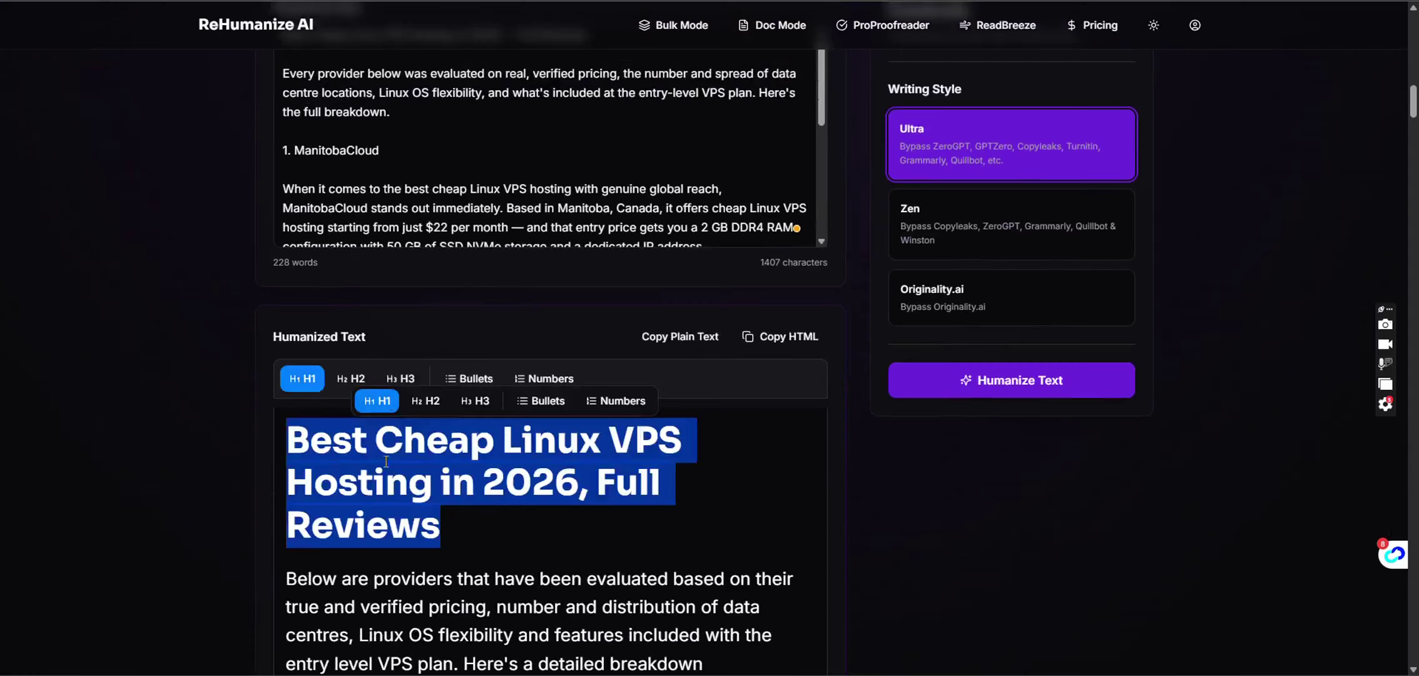
pyautogui.click(213, 586)
# - Format the "1. ManitobaCloud" line in the humanized text as an H3 heading
pyautogui.scroll(-5, 124, 566)
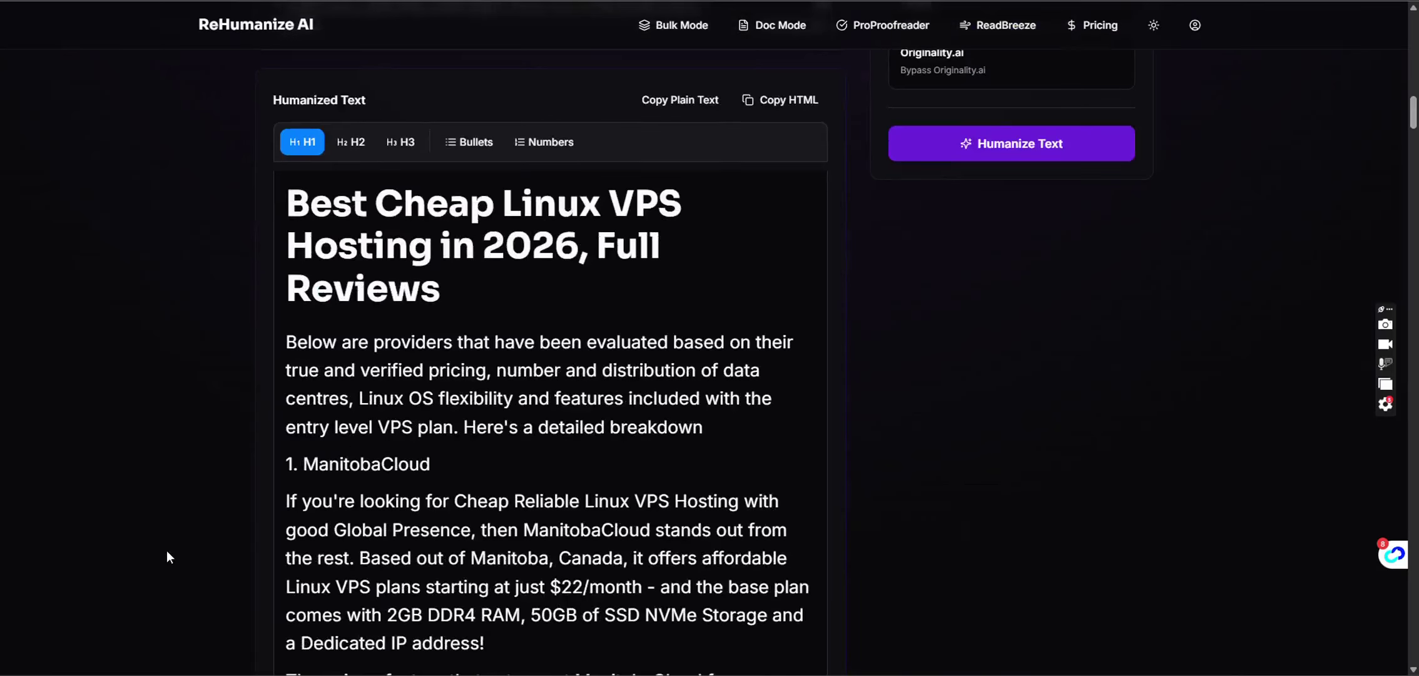
pyautogui.tripleClick(398, 464)
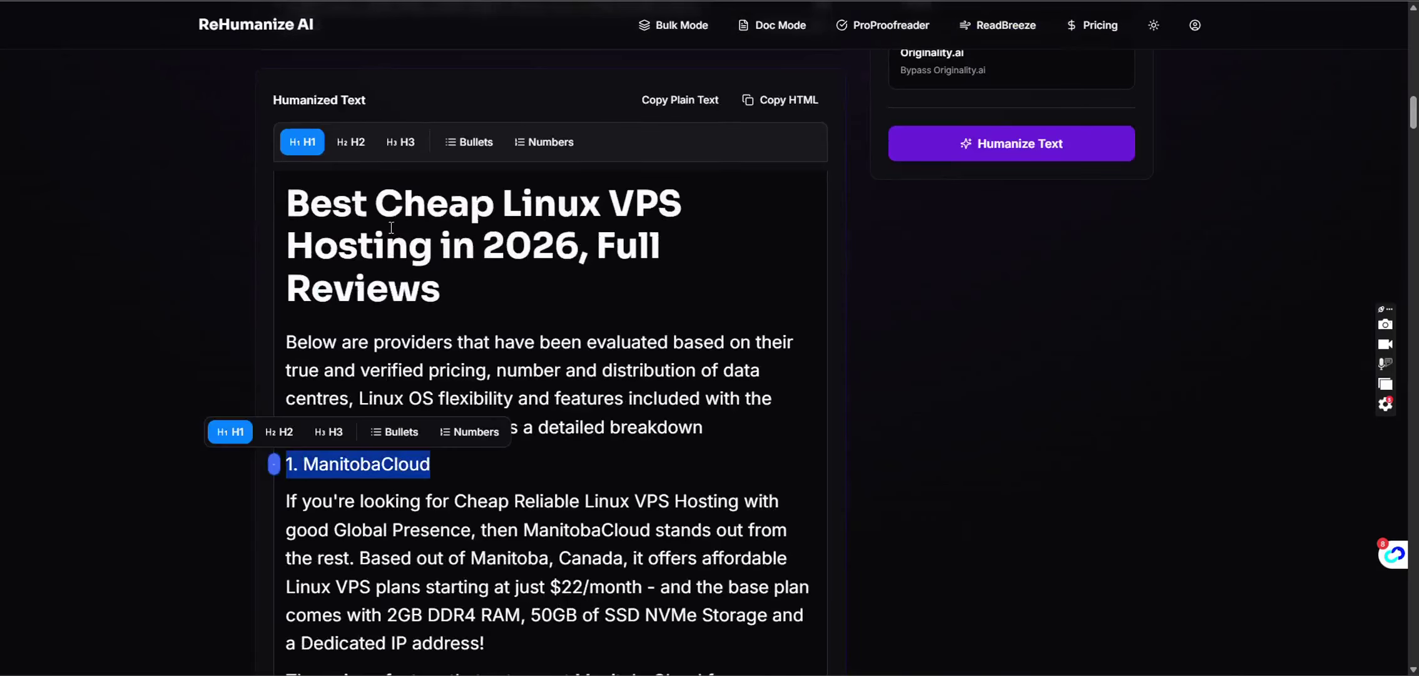
pyautogui.click(400, 142)
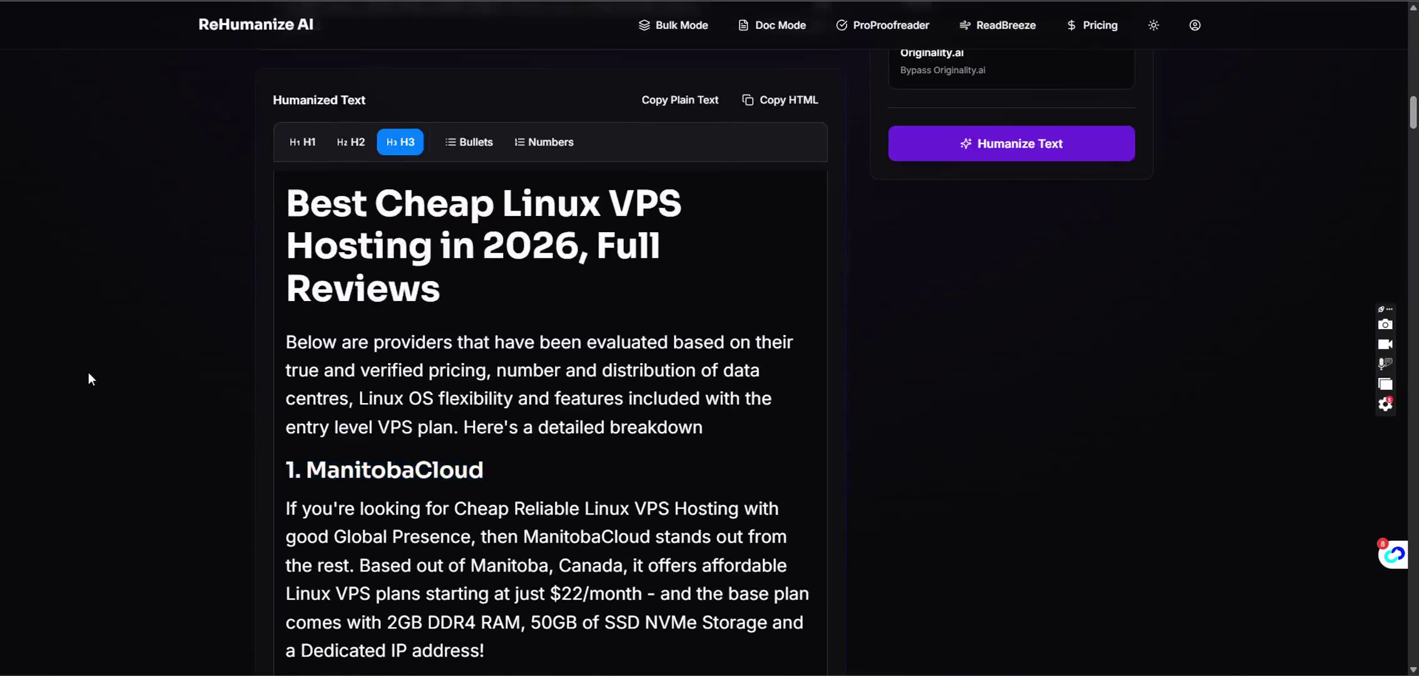
# - Make the "Key Features" line in the humanized text bold and return to the top of the output
pyautogui.scroll(-5, 89, 378)
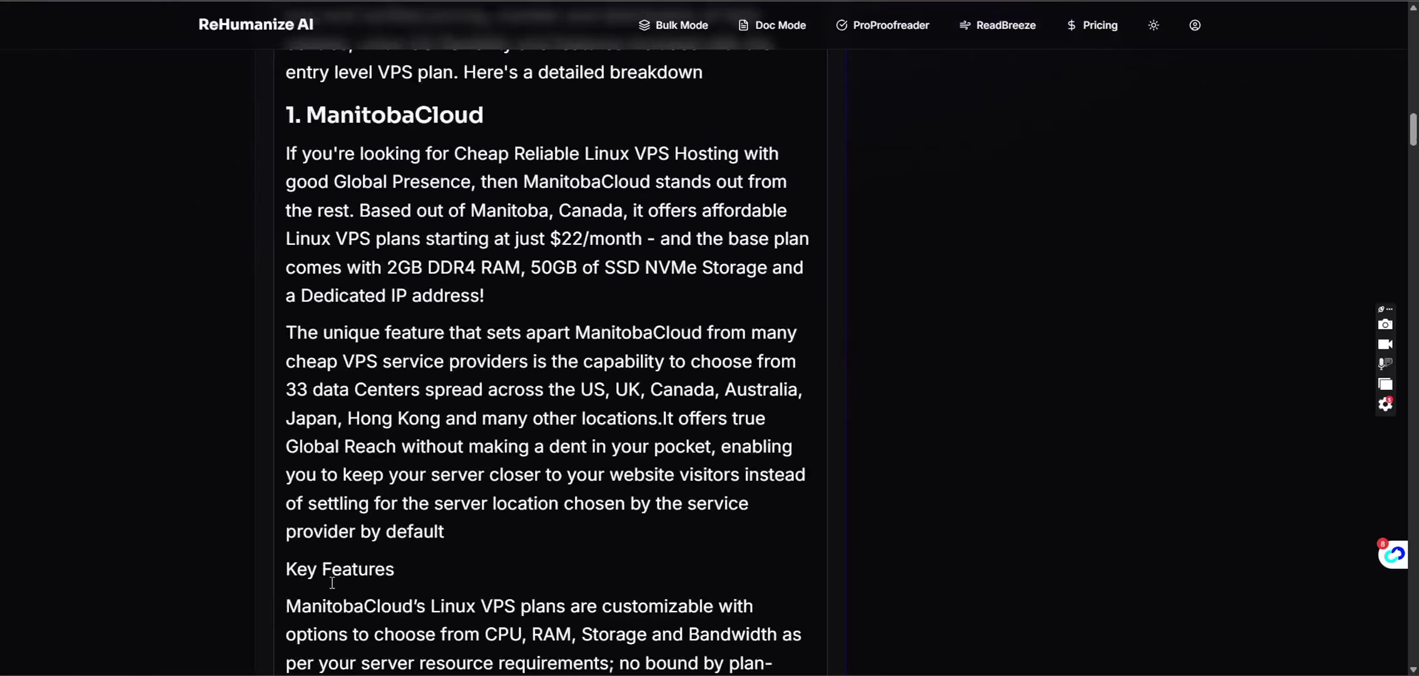
pyautogui.tripleClick(328, 569)
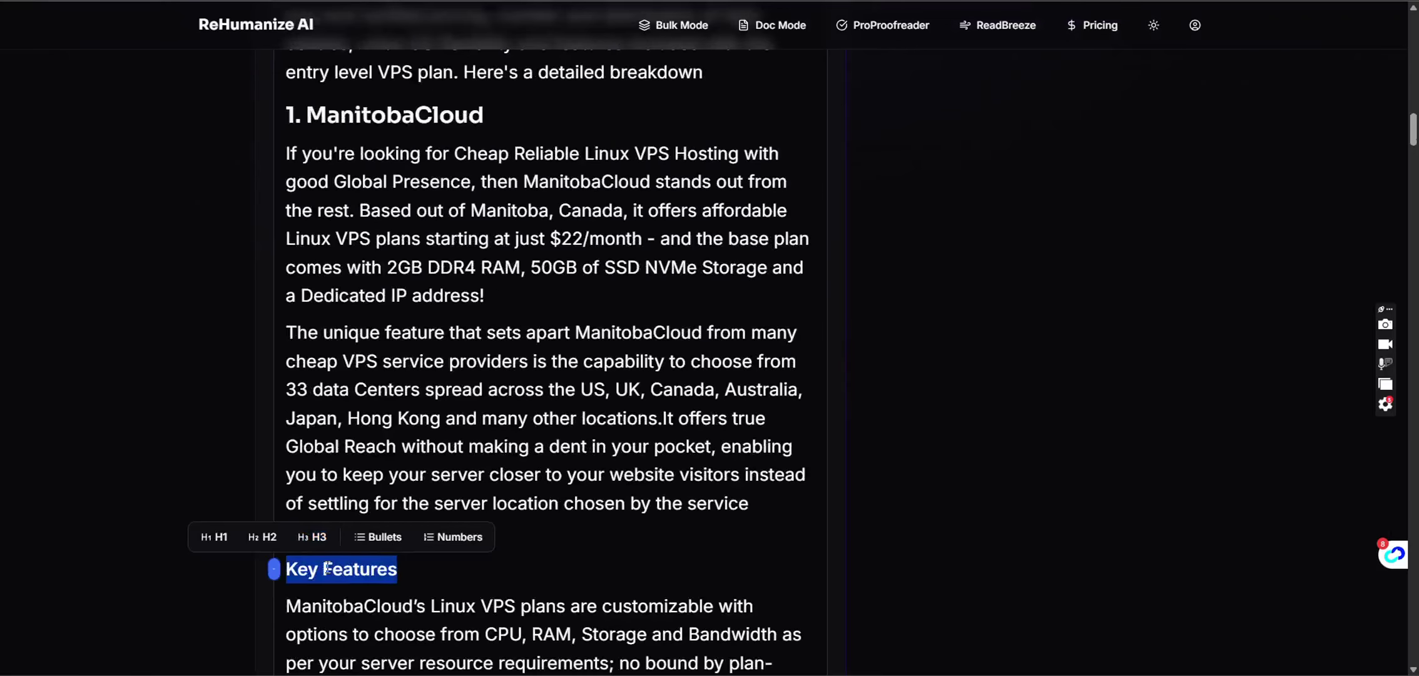
pyautogui.click(66, 323)
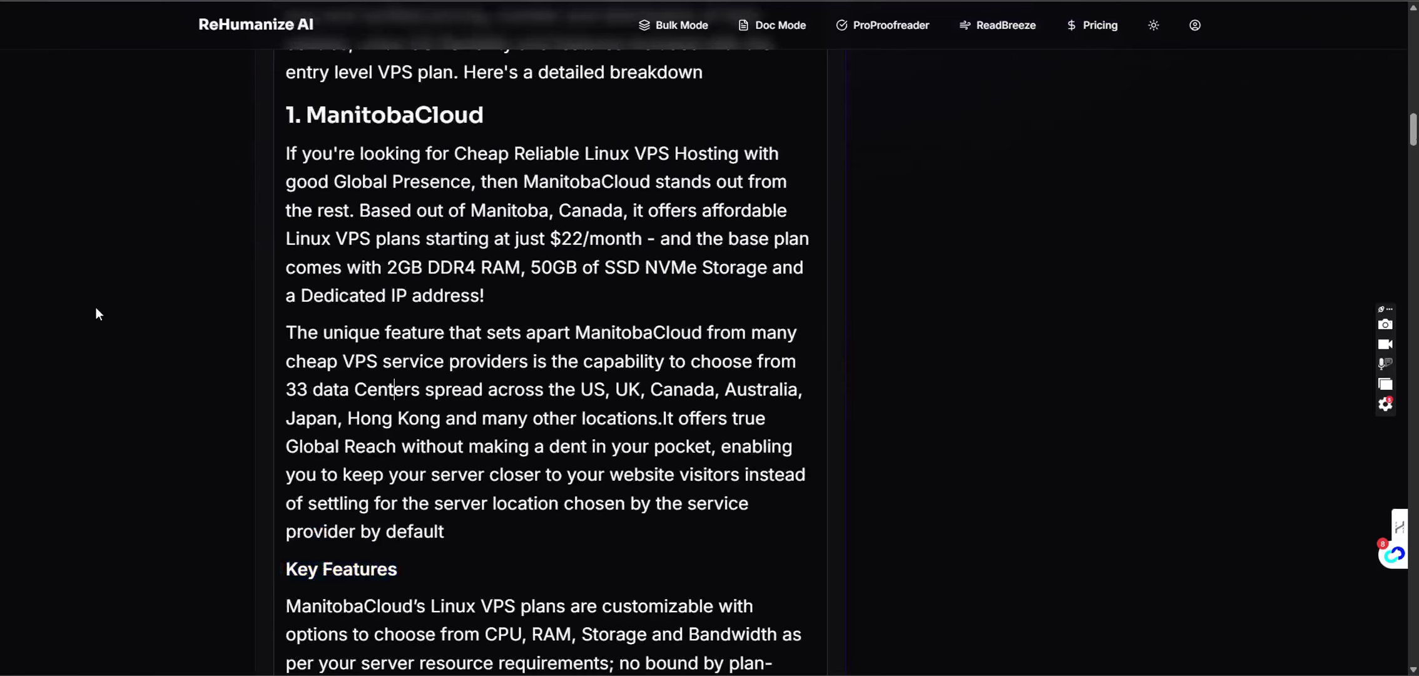
pyautogui.scroll(5, 208, 224)
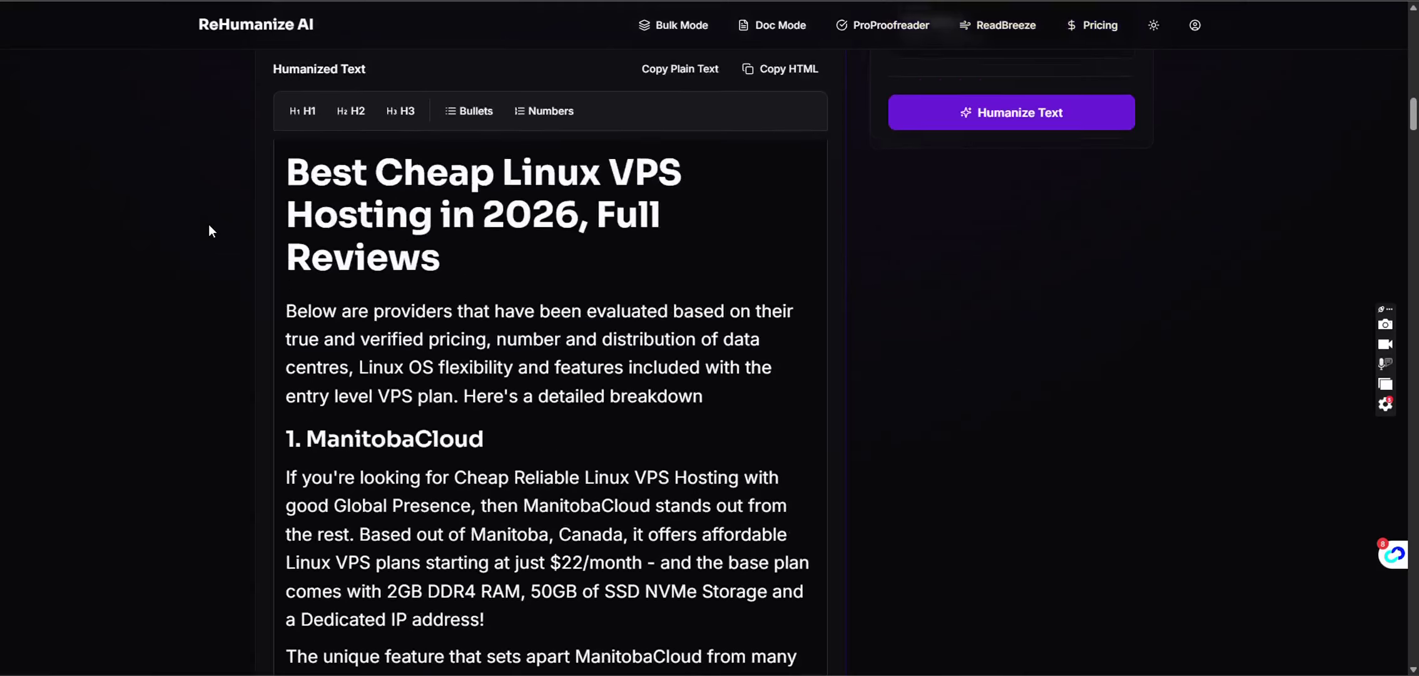
pyautogui.scroll(2, 208, 224)
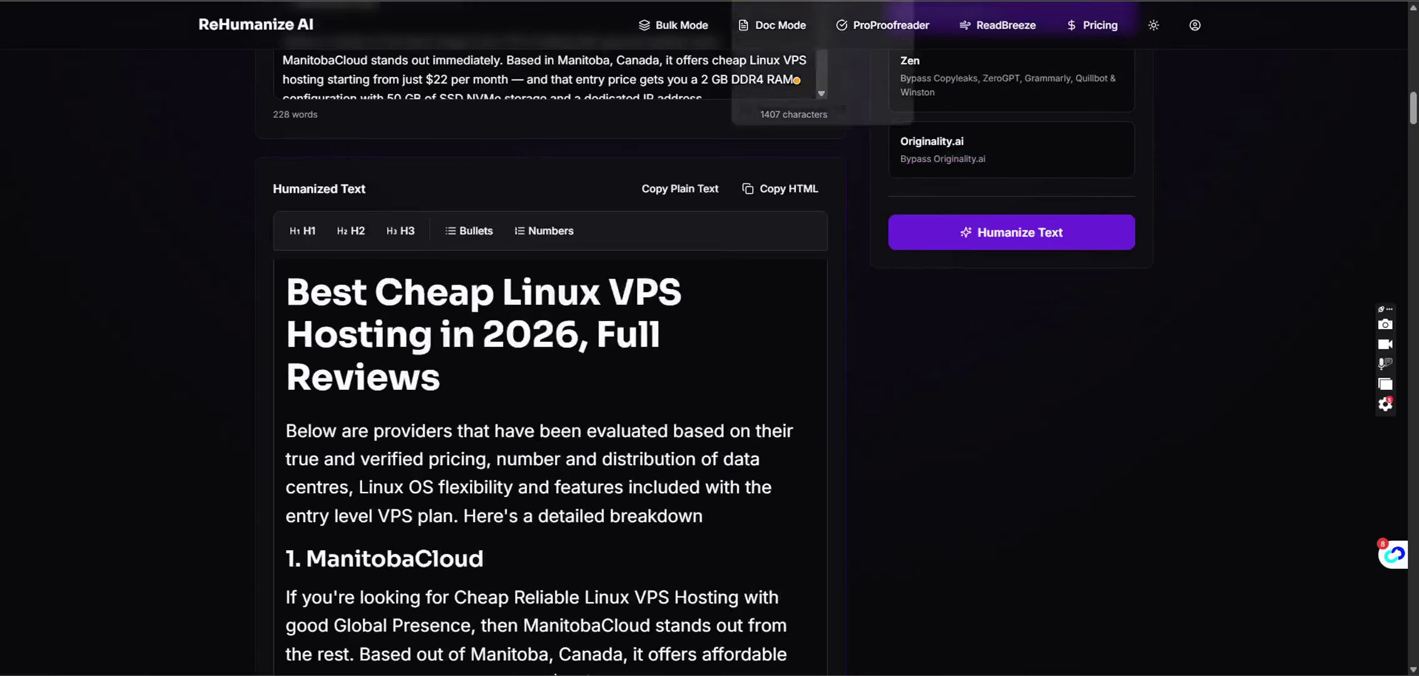
# - Switch to WriteHuman and copy the complete humanized Variation 1 text, from its title through the last sentence
pyautogui.click(900, 2)
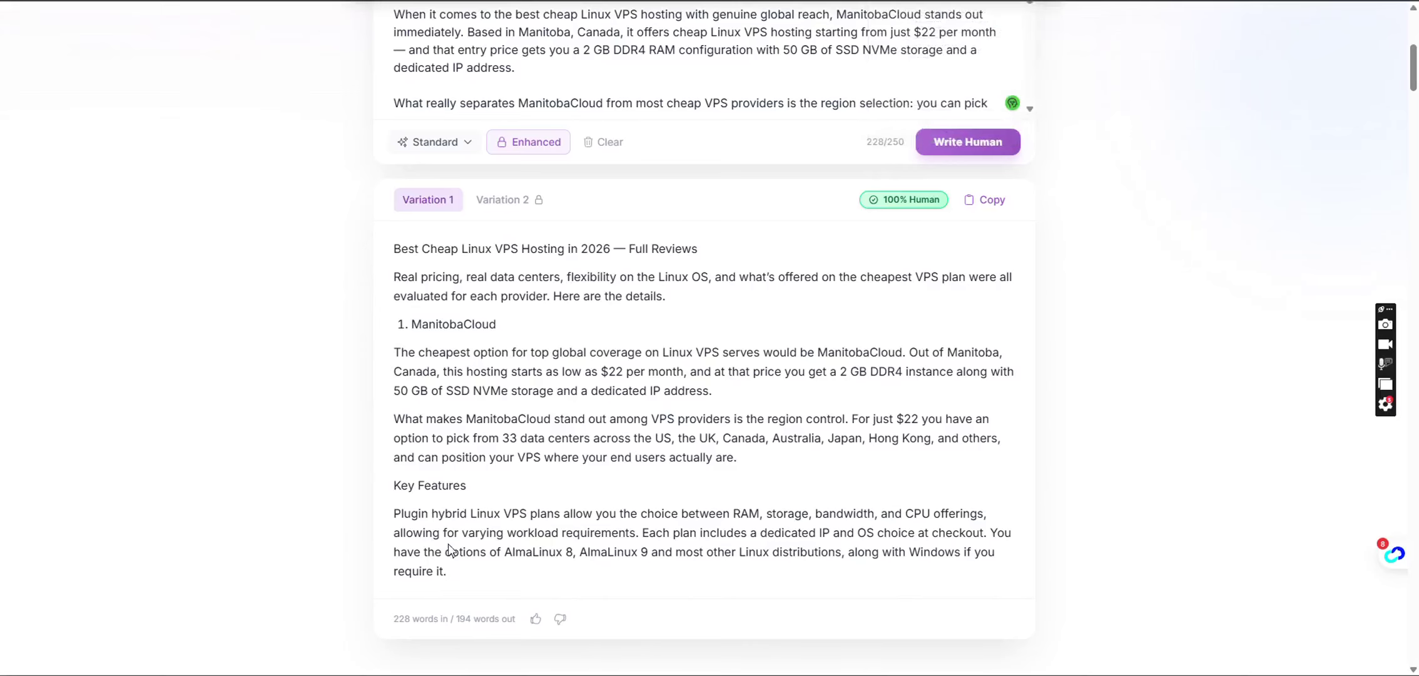
pyautogui.moveTo(453, 570); pyautogui.dragTo(385, 240)
pyautogui.hotkey('ctrl', 'c')
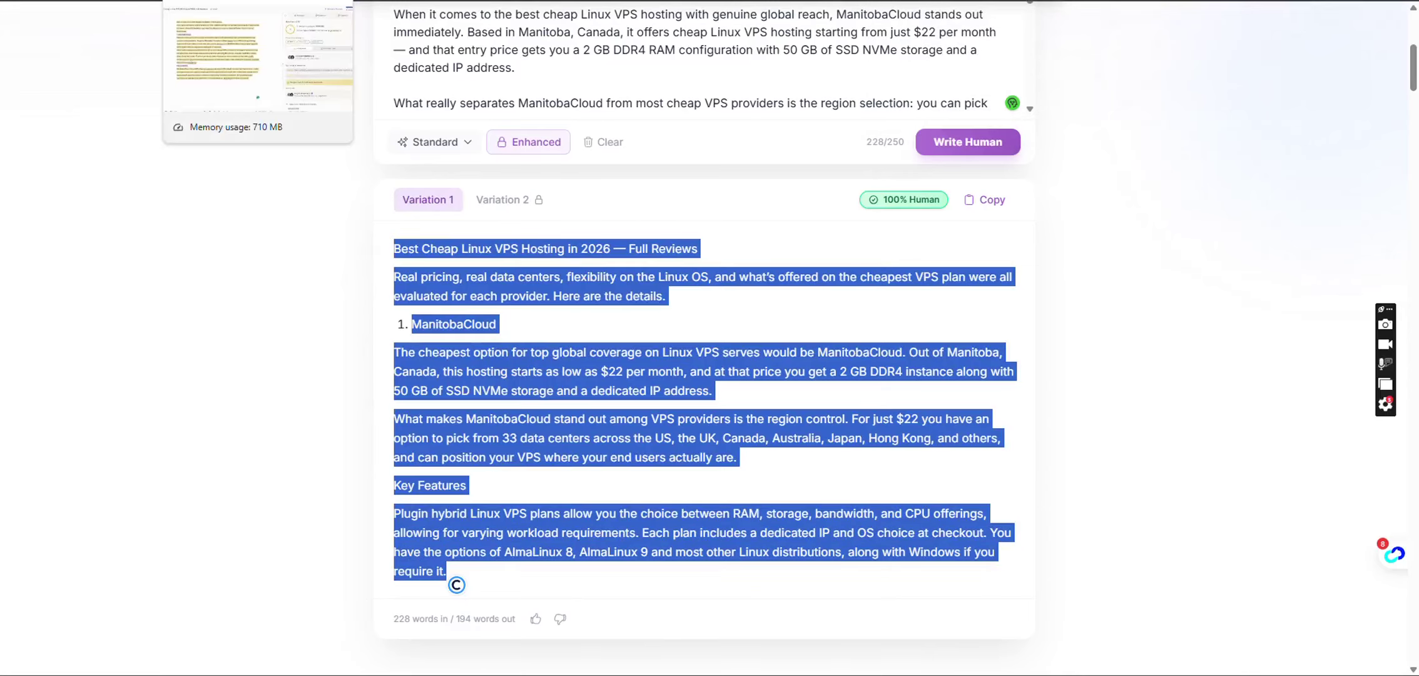
# - Switch to GPTZero, replace the document's entire text with the copied WriteHuman output and scan it again
pyautogui.click(219, 1)
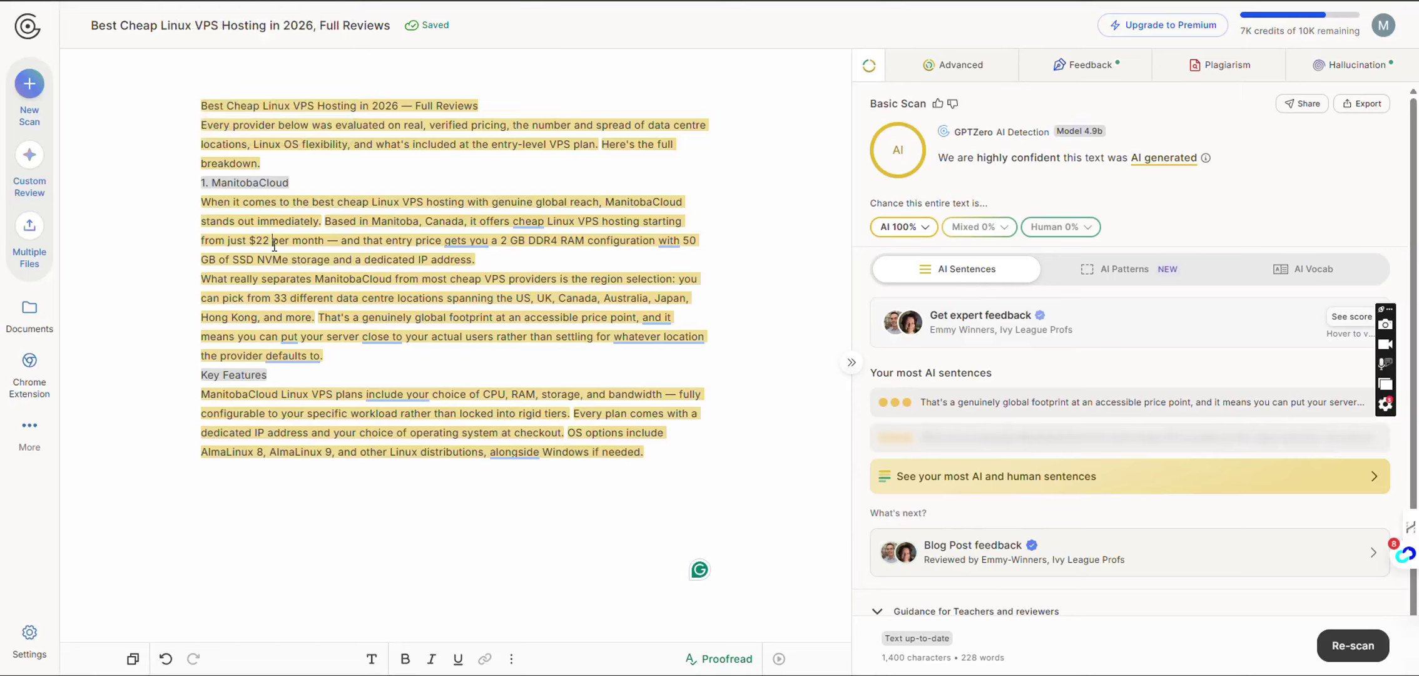
pyautogui.hotkey('ctrl', 'a')
pyautogui.press('BackSpace')
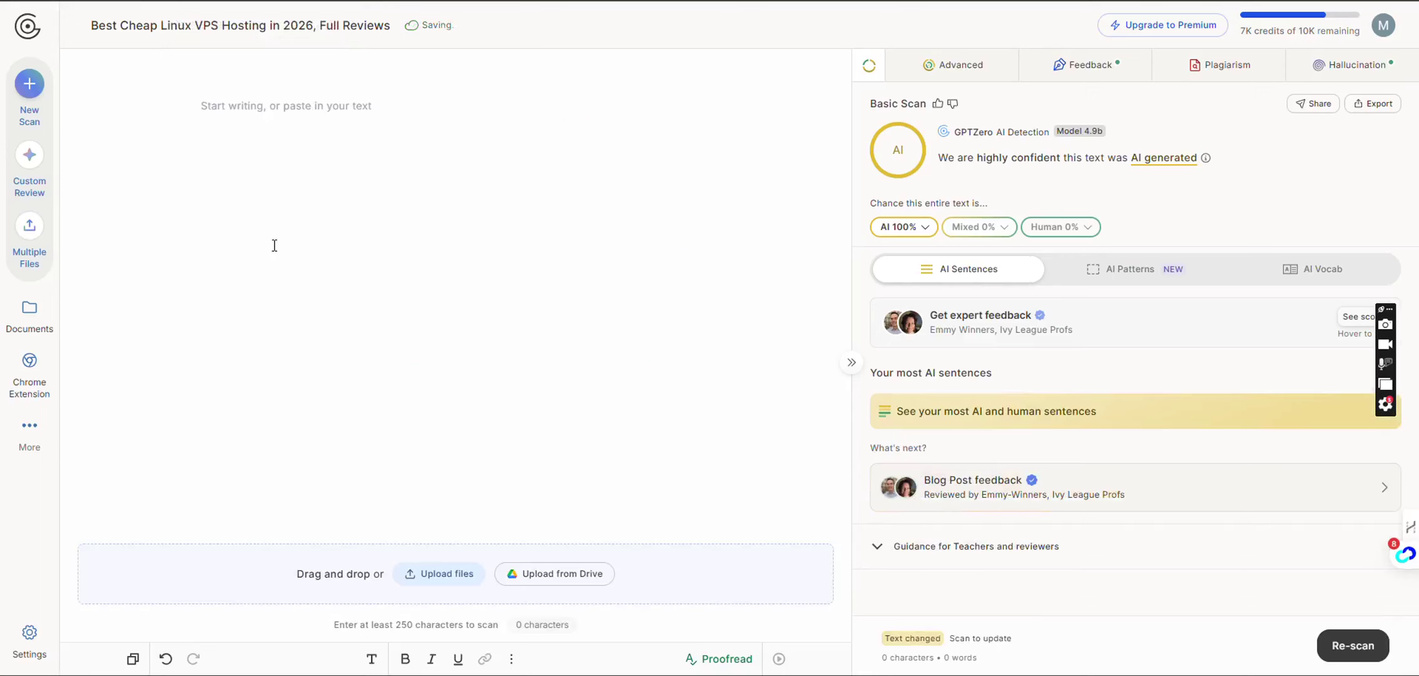
pyautogui.hotkey('ctrl', 'v')
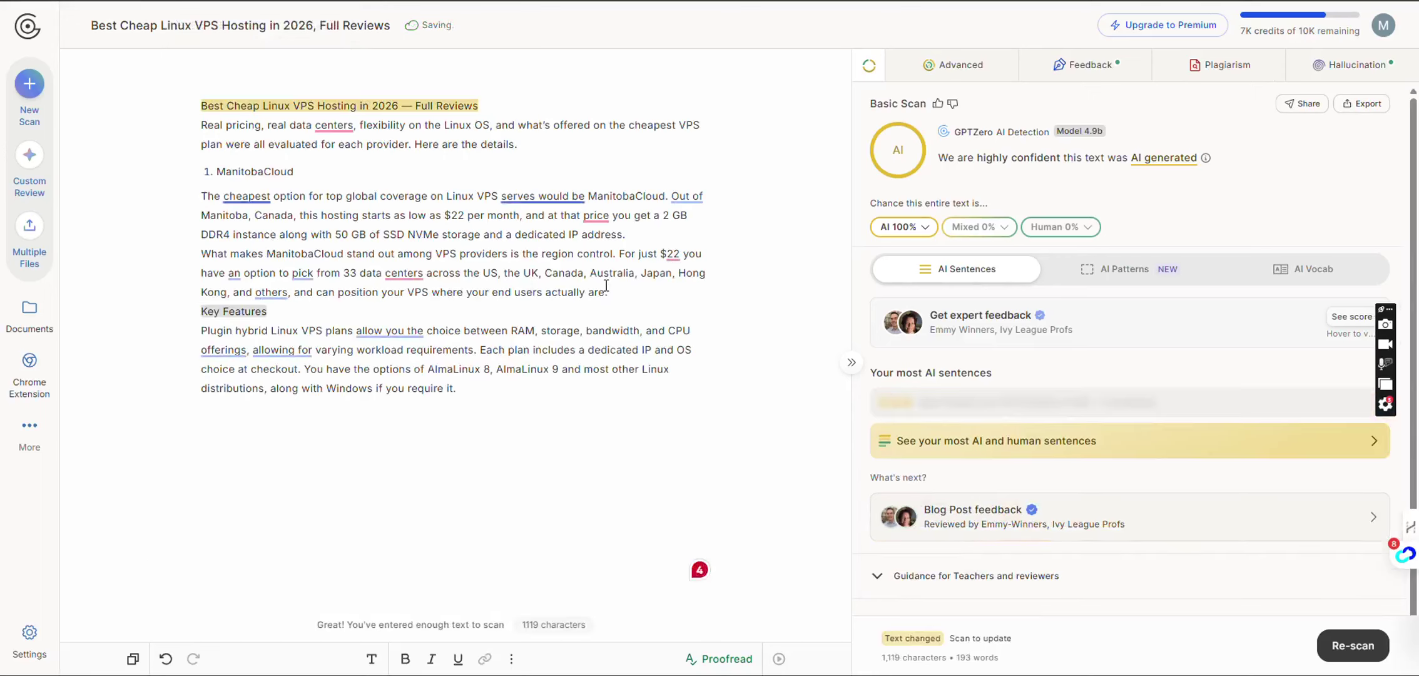
pyautogui.click(1338, 644)
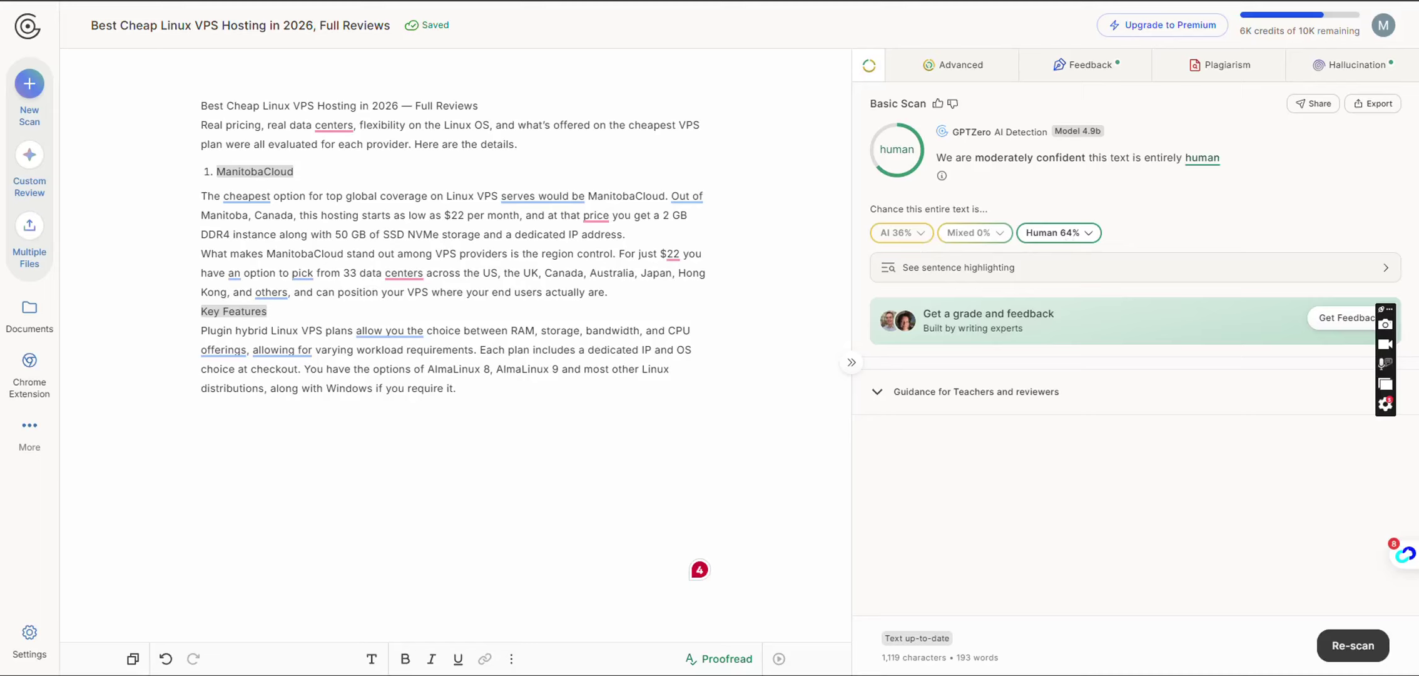
# - Switch to the comparison document in Google Docs and enter "36%AI, 64% Human" as WriteHuman's GPTZero result
pyautogui.hotkey('ctrl', 'Tab')
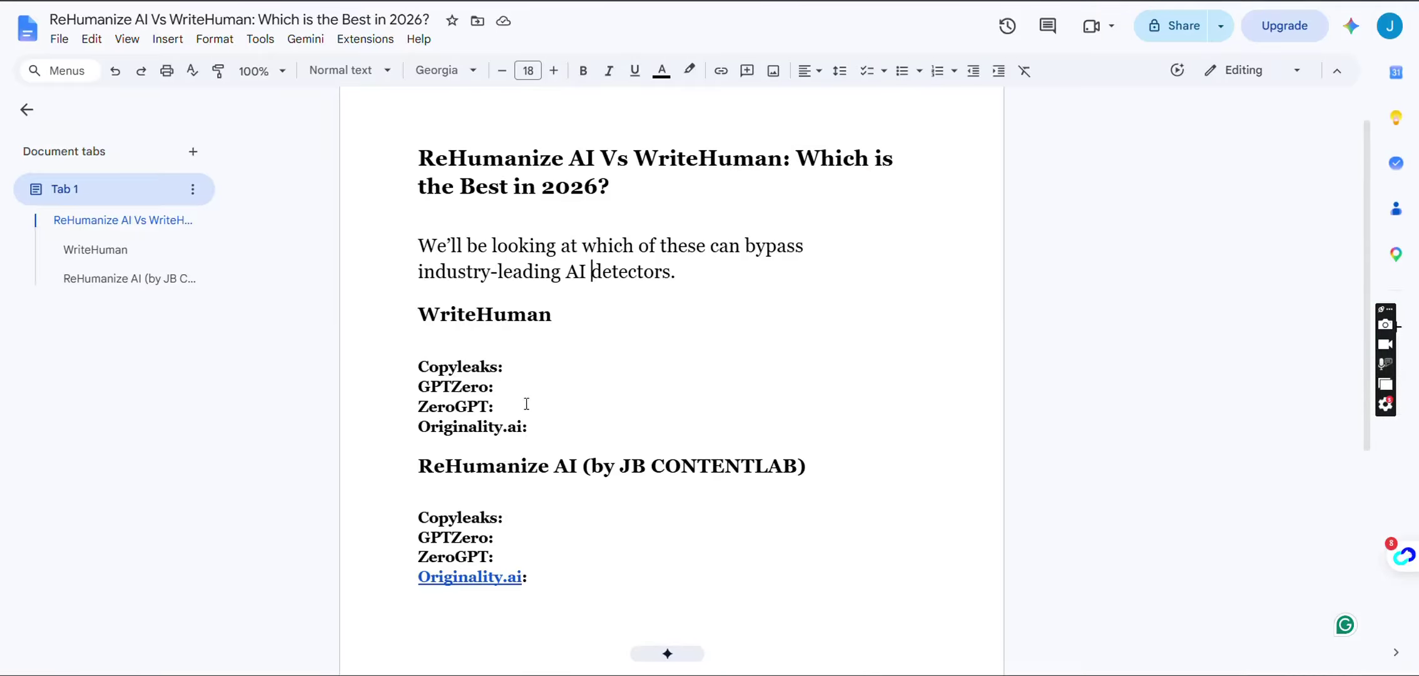
pyautogui.click(509, 389)
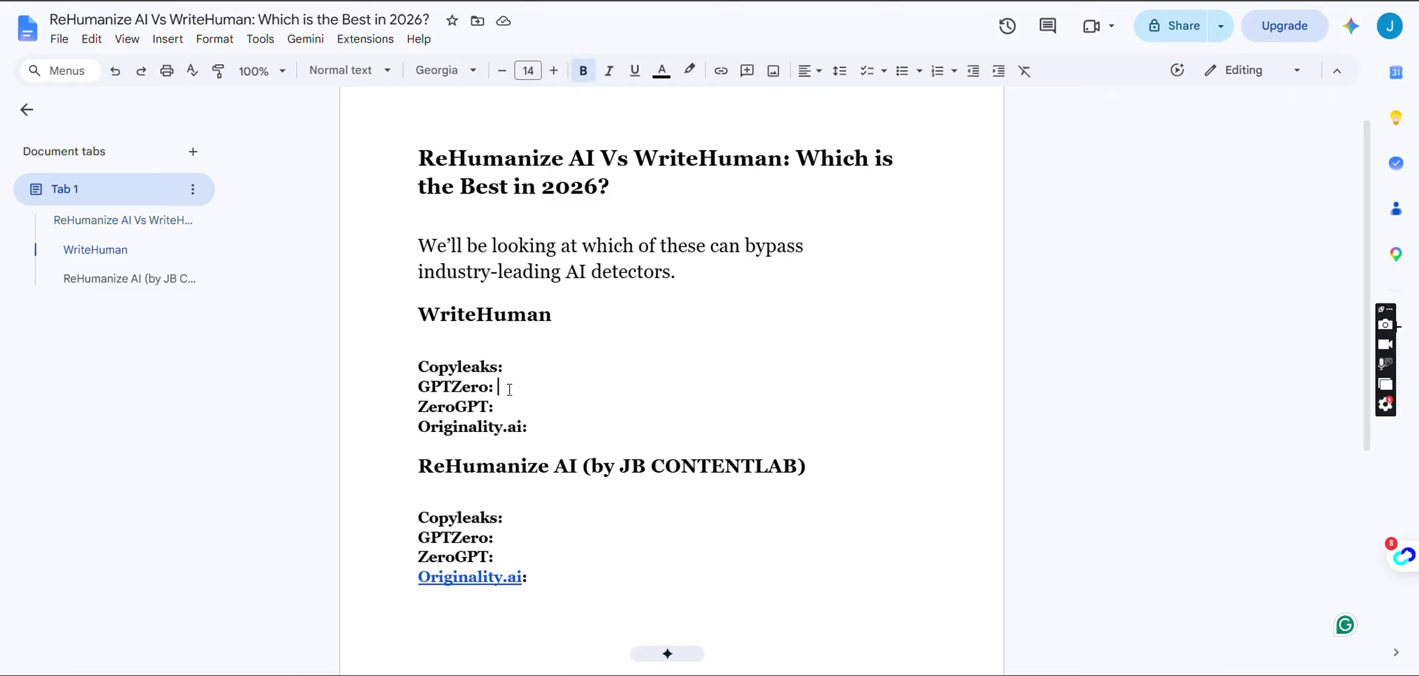
pyautogui.write('36%AI')
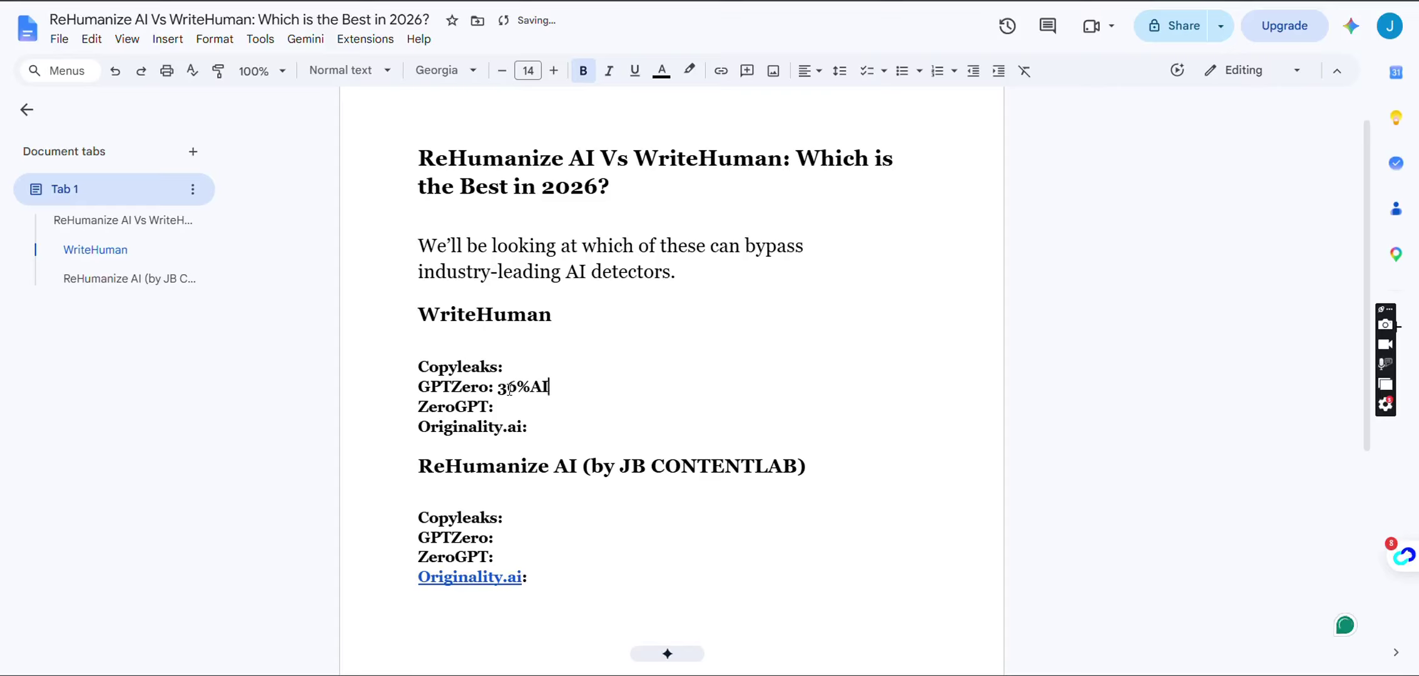
pyautogui.write(', 64% Human')
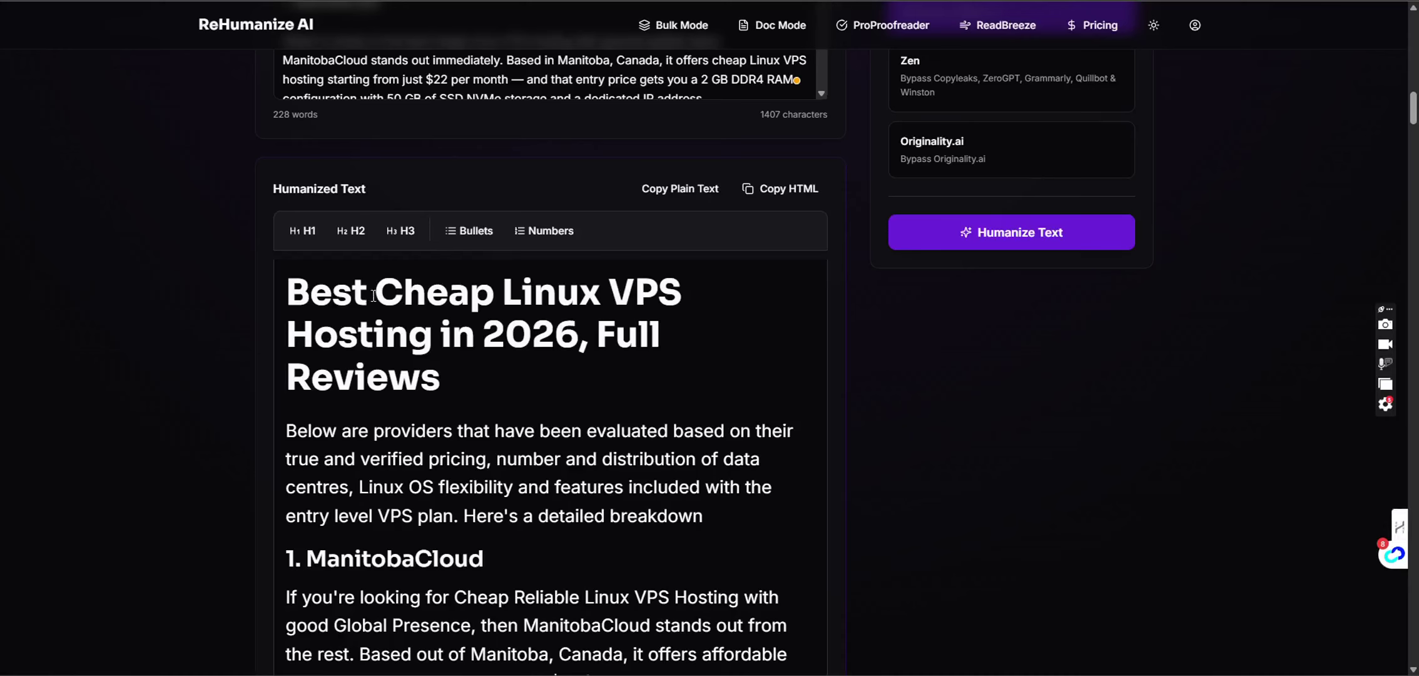
# - Replace the GPTZero text with ReHumanize AI's formatted output, rescan it and dismiss the Chrome extension offer
pyautogui.hotkey('ctrl', 'a')
pyautogui.hotkey('ctrl', 'c')
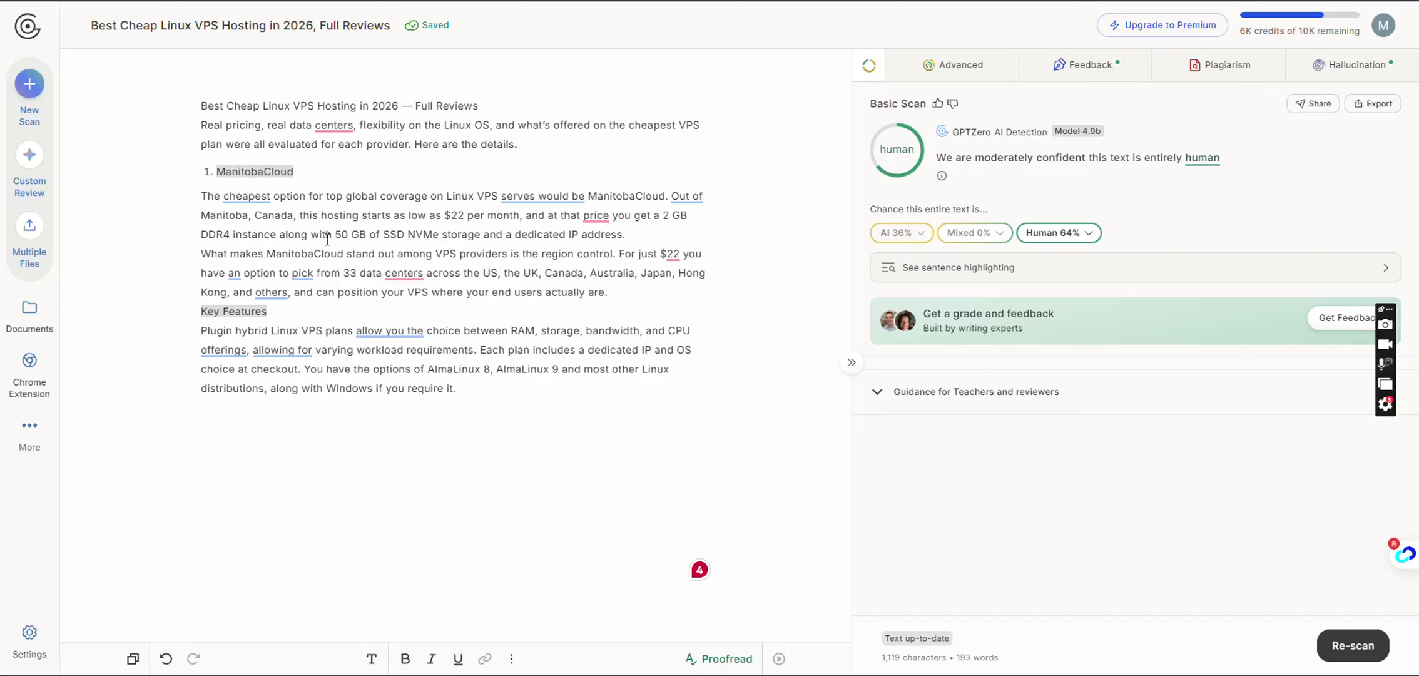
pyautogui.hotkey('ctrl', 'a')
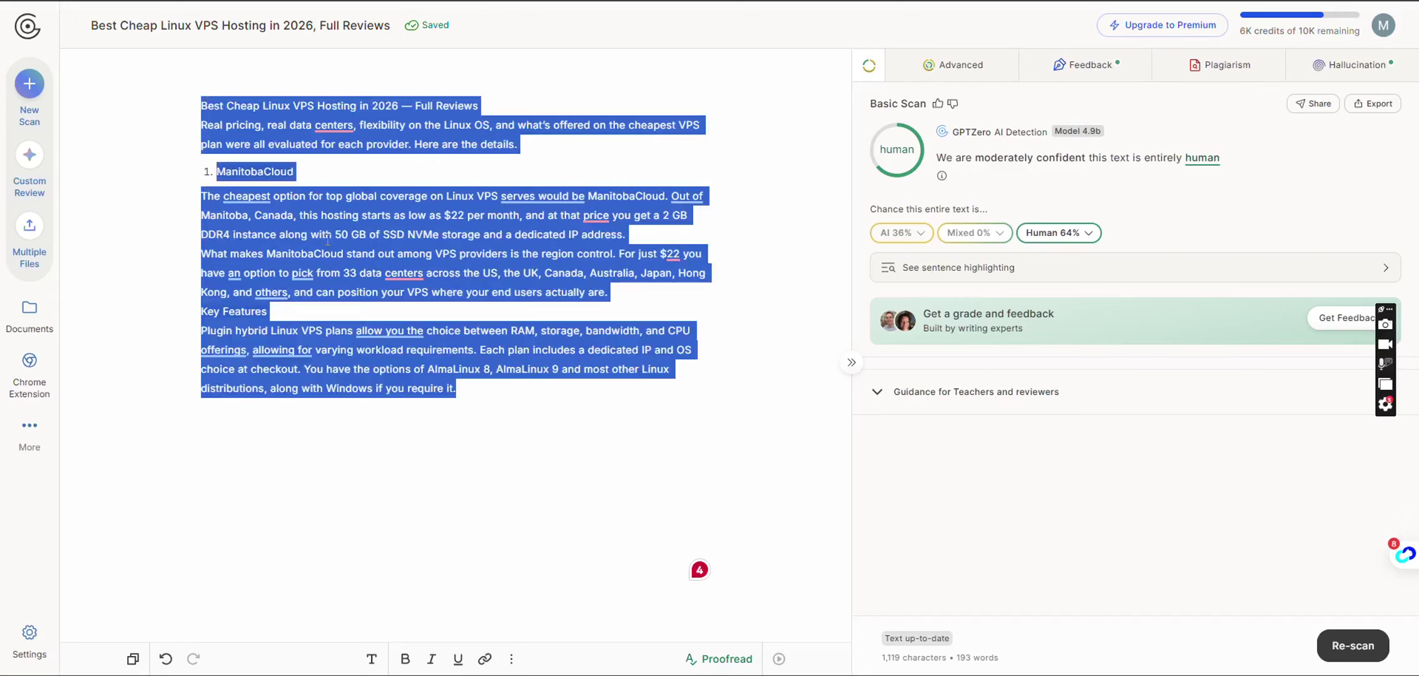
pyautogui.press('BackSpace')
pyautogui.hotkey('ctrl', 'v')
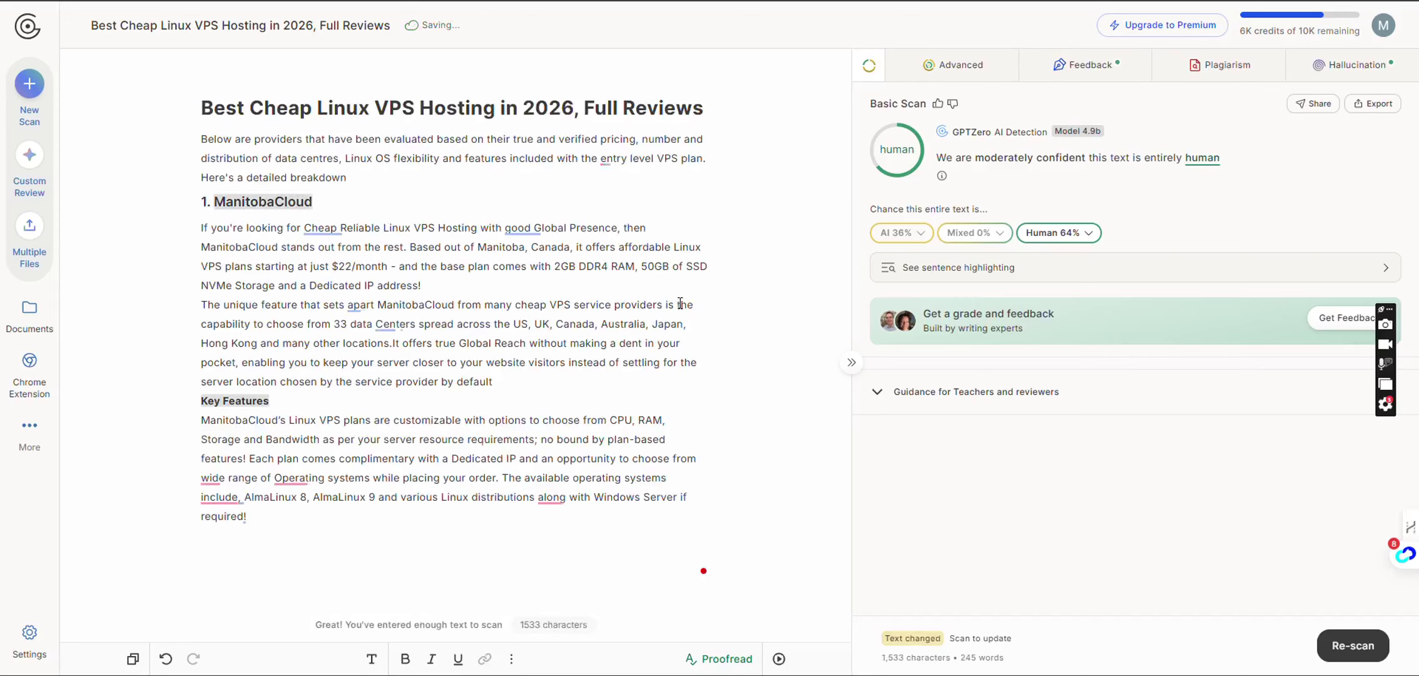
pyautogui.click(1354, 643)
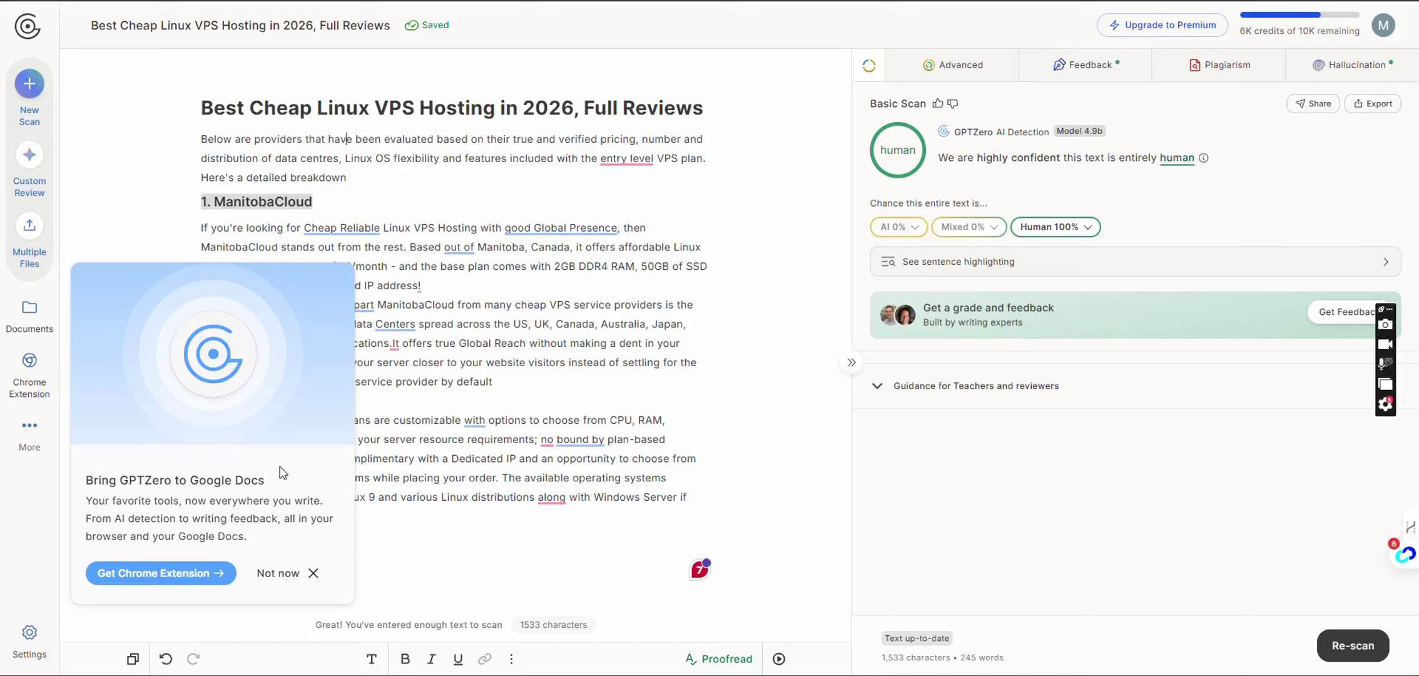
pyautogui.click(309, 572)
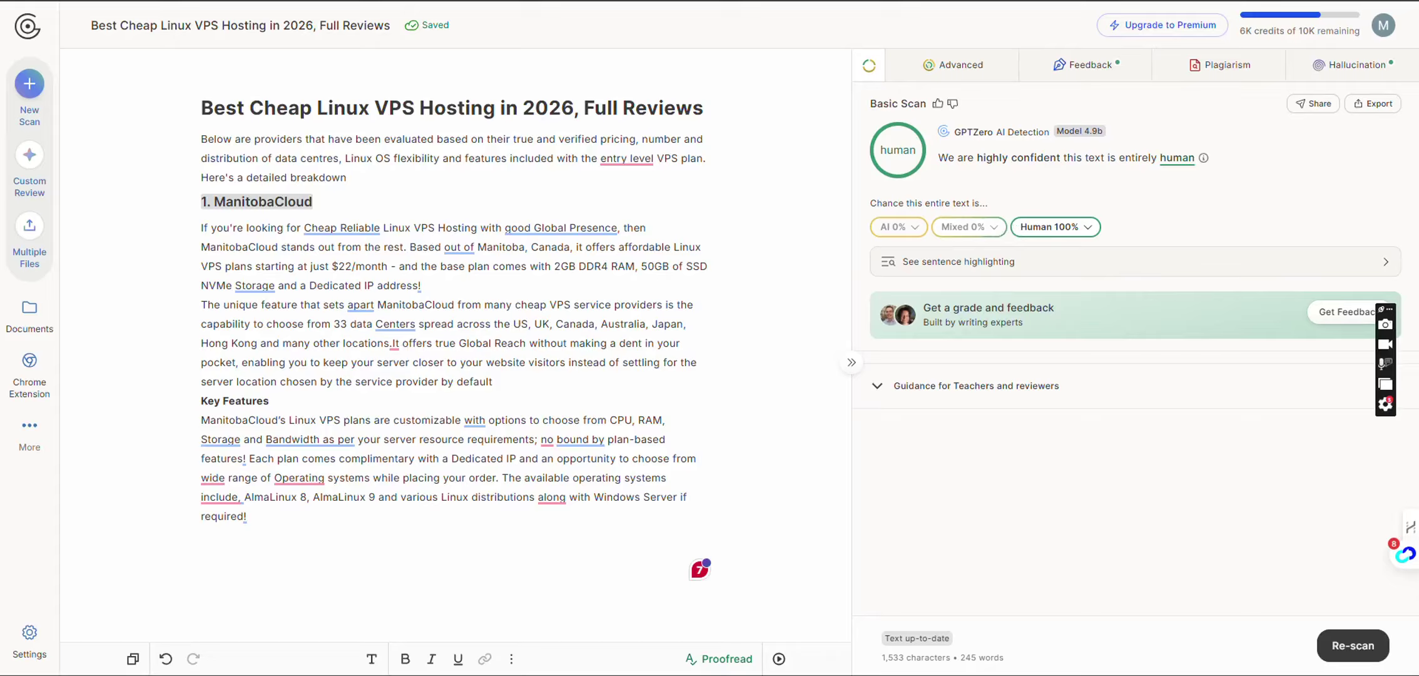
# - Return to the comparison document and enter "100% Human" as ReHumanize AI's GPTZero result
pyautogui.click(268, 9)
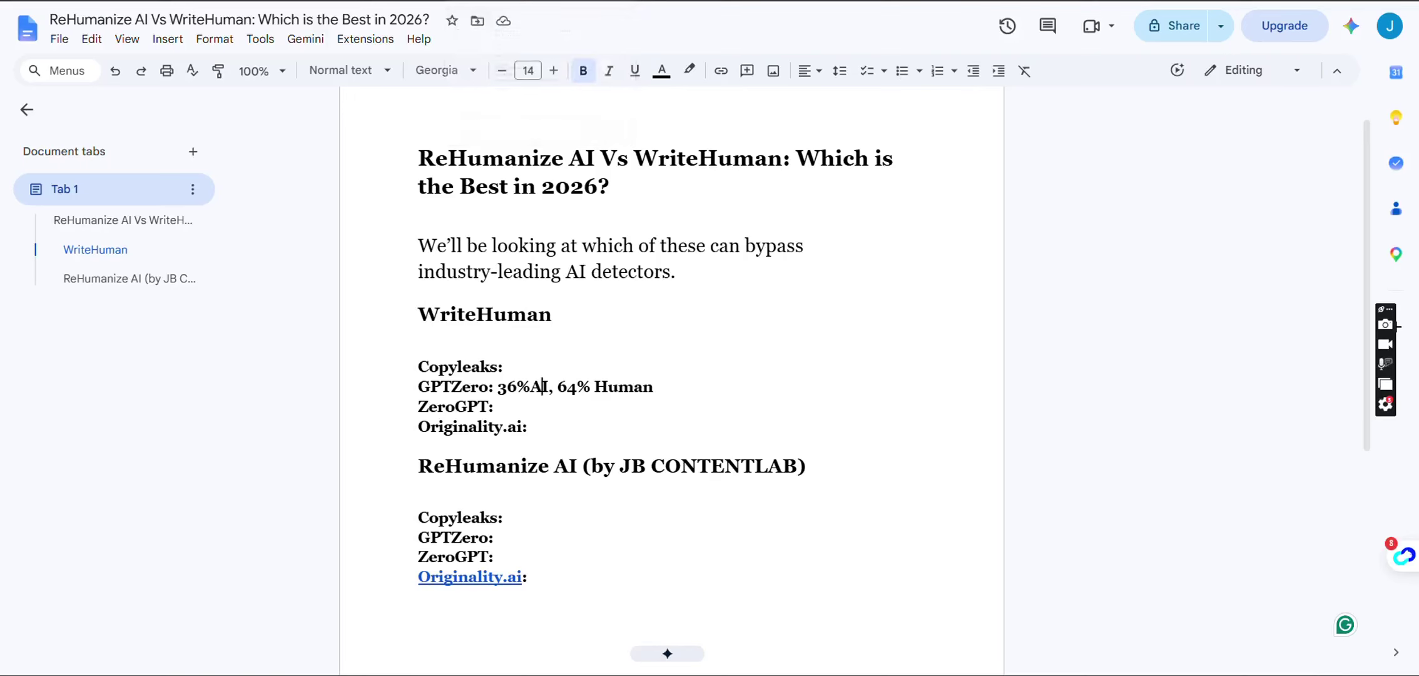
pyautogui.click(516, 539)
pyautogui.write('100% Hum')
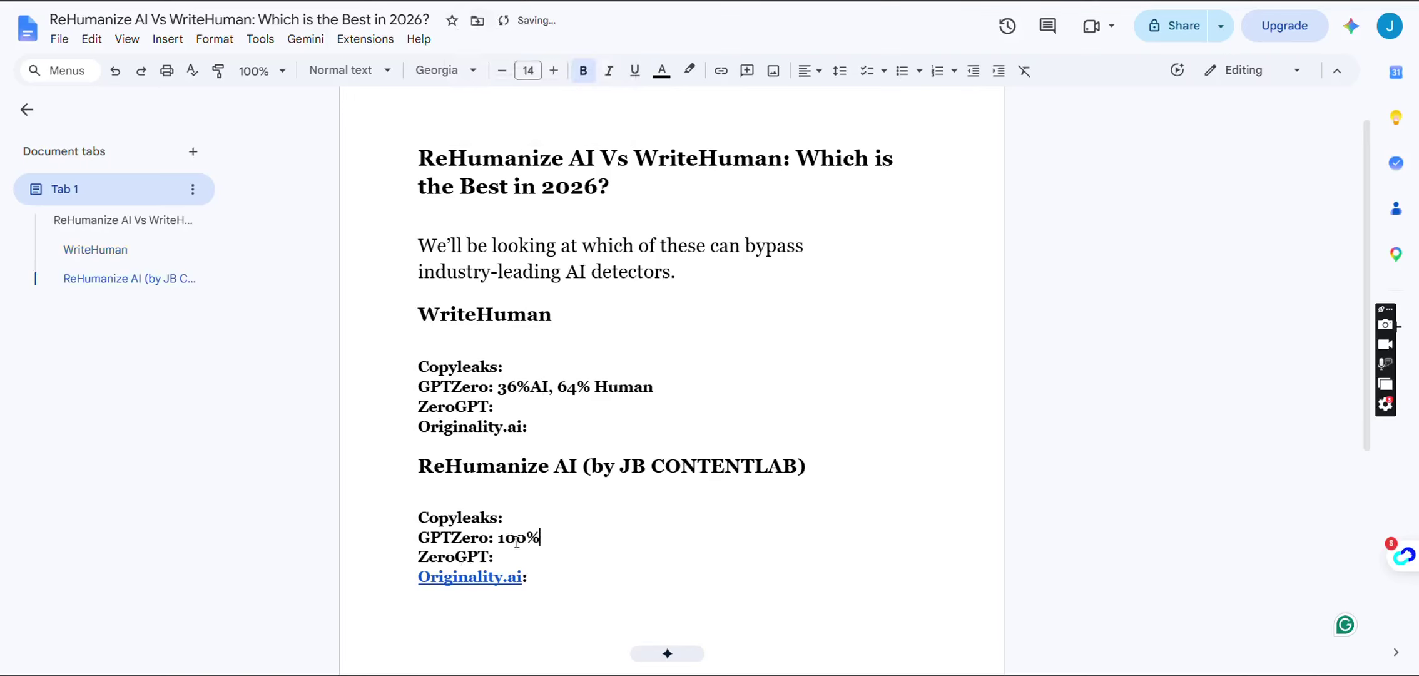
pyautogui.write('an')
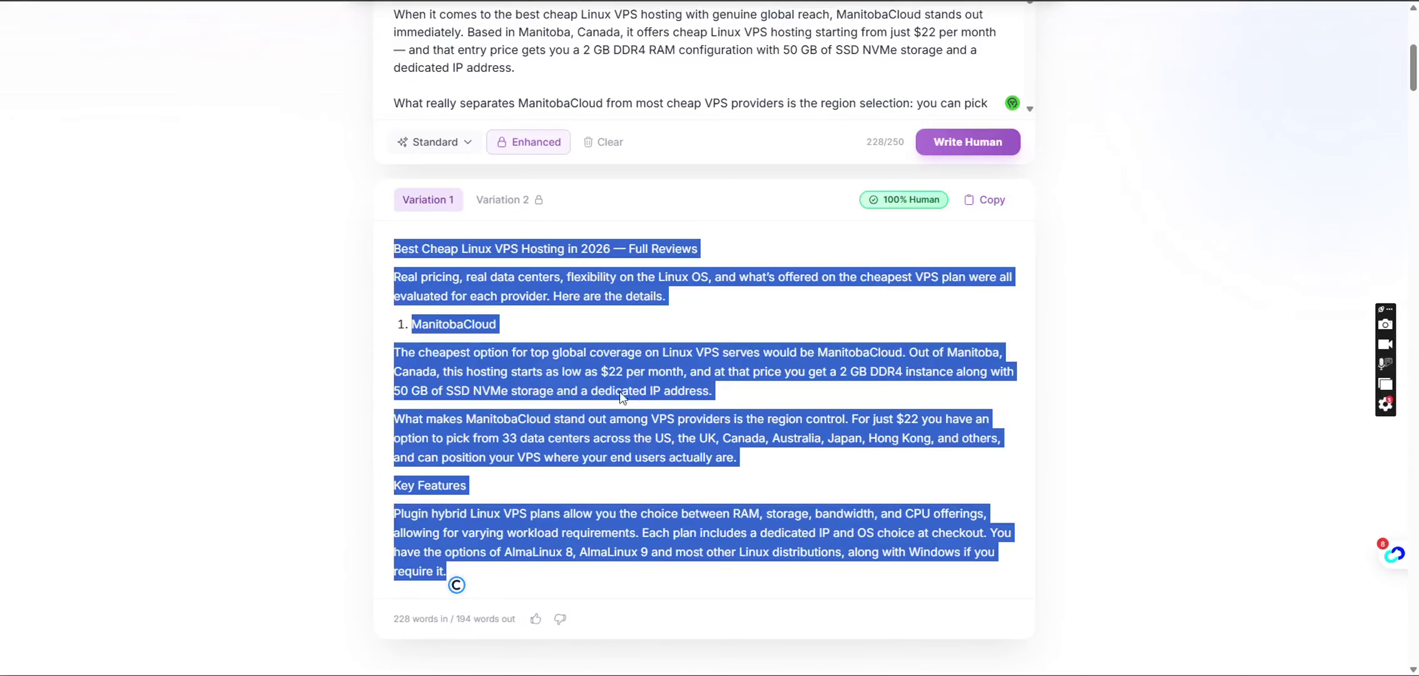
# - Return to WriteHuman and select the whole humanized Variation 1 text again for copying
pyautogui.rightClick(604, 383)
pyautogui.click(631, 73)
pyautogui.click(490, 597)
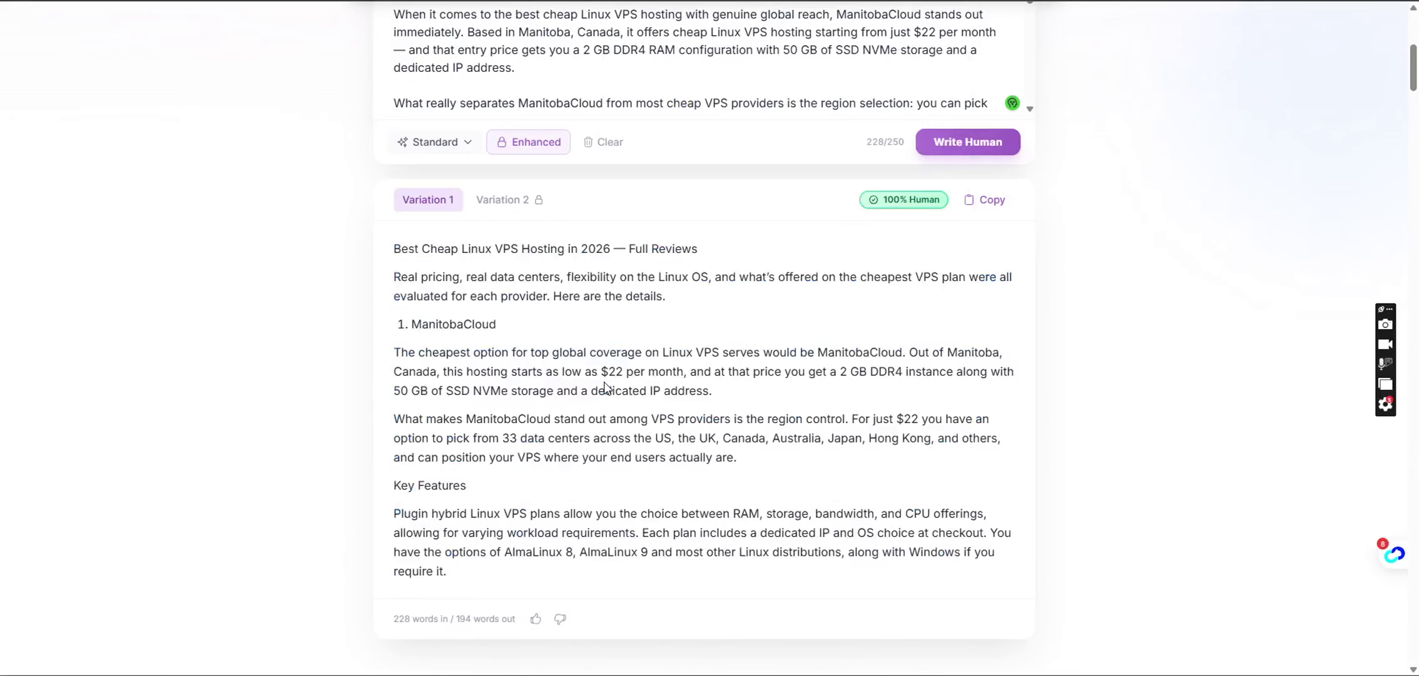
pyautogui.moveTo(462, 570); pyautogui.dragTo(395, 419)
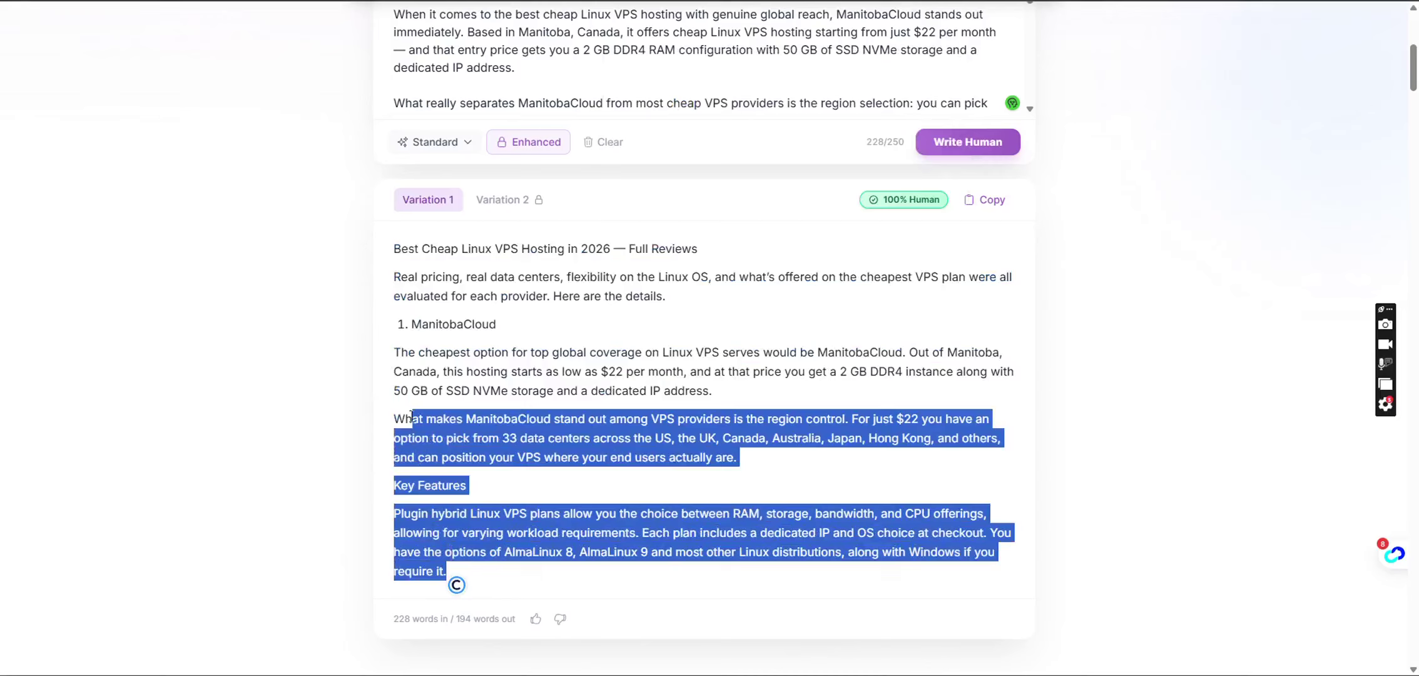
pyautogui.click(459, 585)
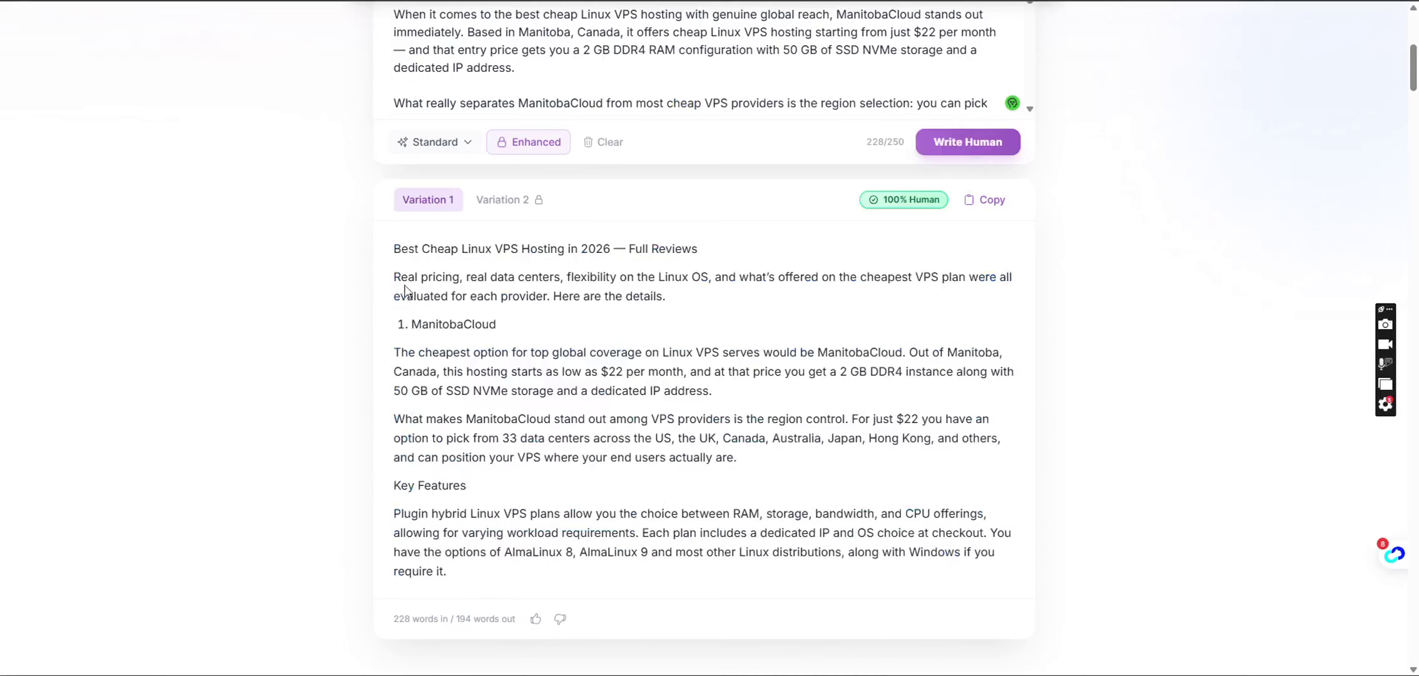
pyautogui.moveTo(395, 247); pyautogui.dragTo(457, 579)
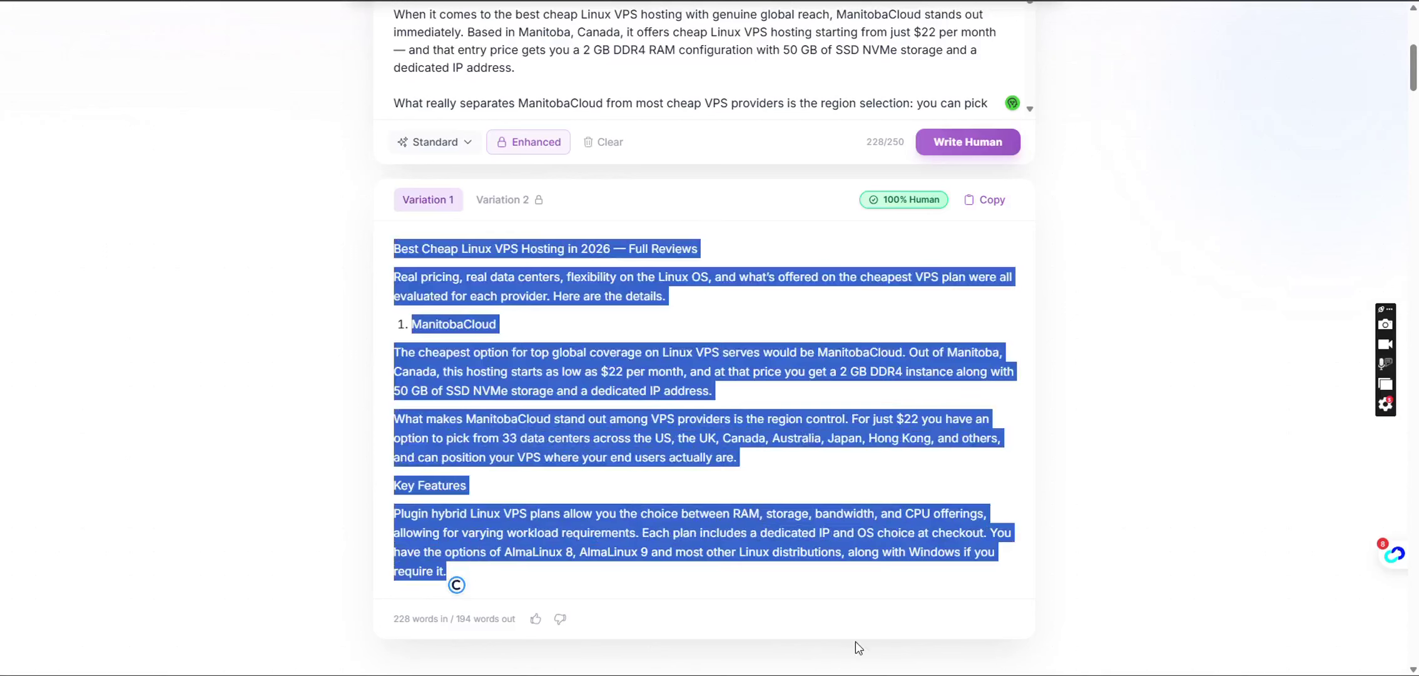
# - Switch to the Copyleaks AI Detector, paste the WriteHuman output and scan it, completing the Cloudflare verification
pyautogui.moveTo(889, 670)
pyautogui.click(949, 644)
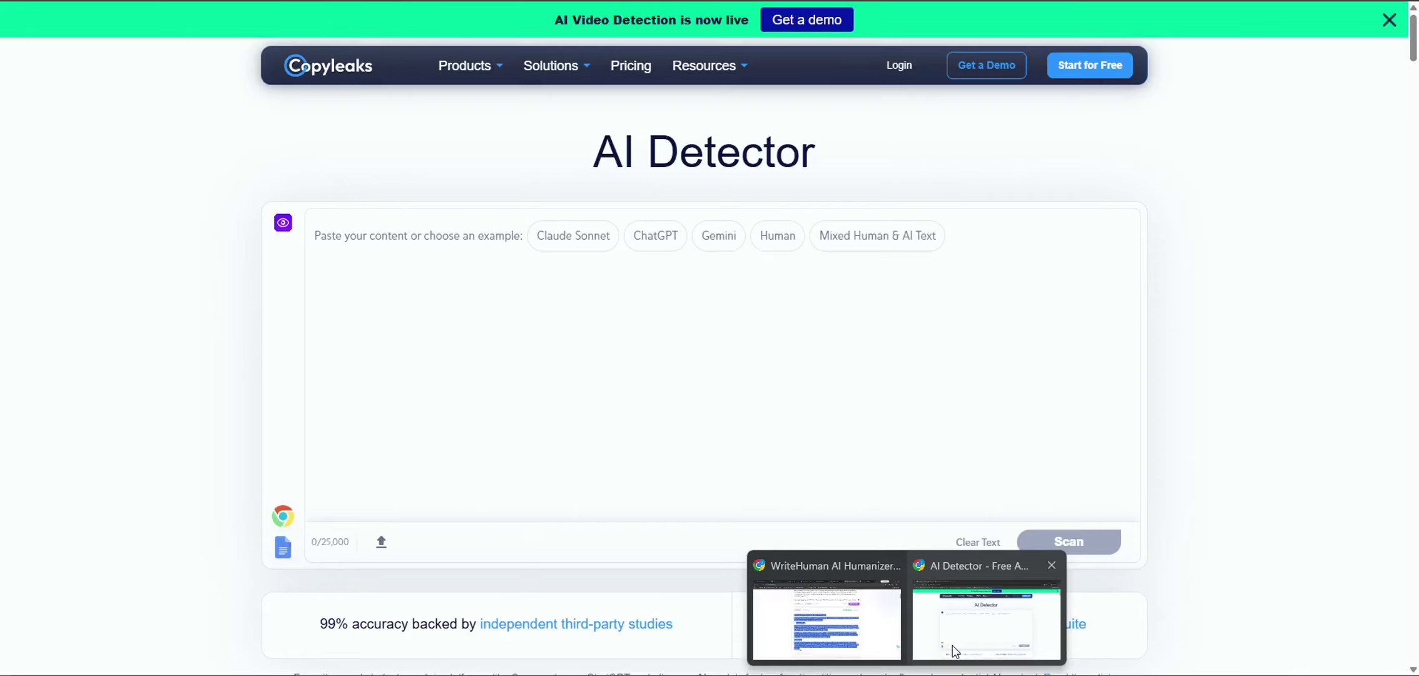
pyautogui.click(344, 244)
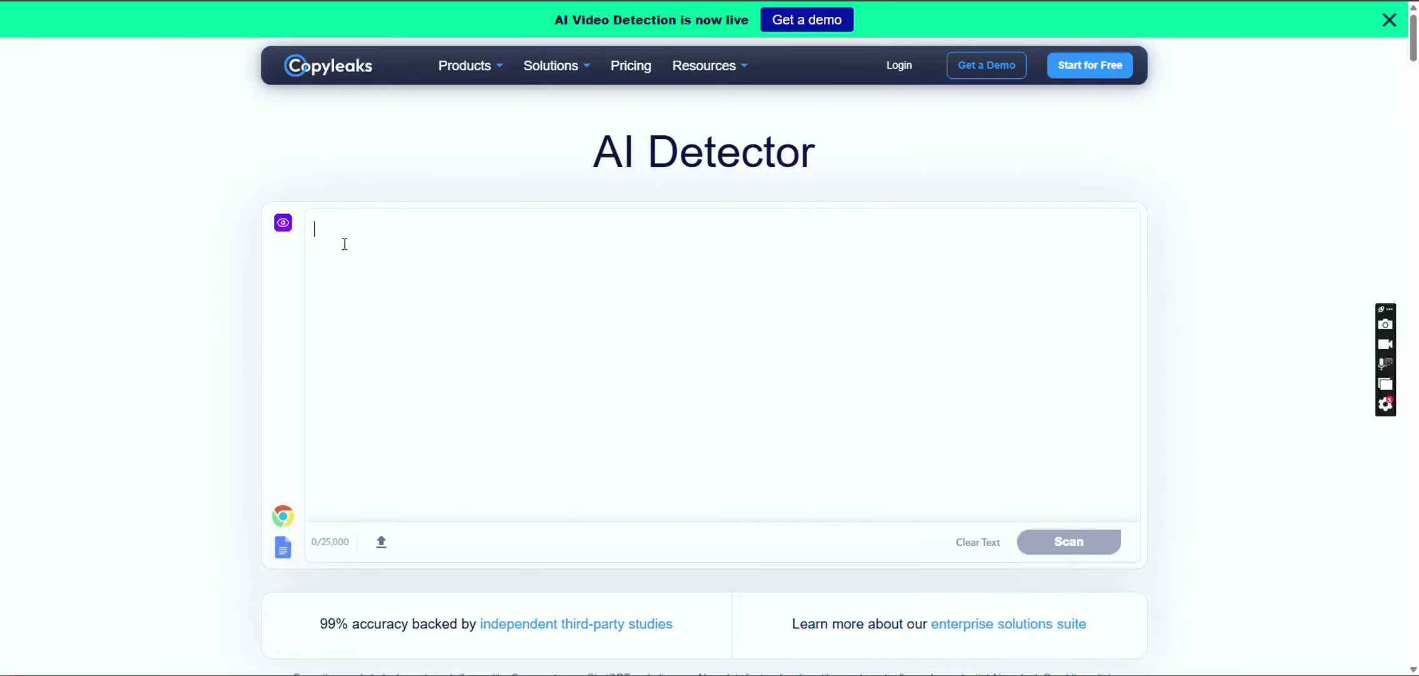
pyautogui.hotkey('ctrl', 'v')
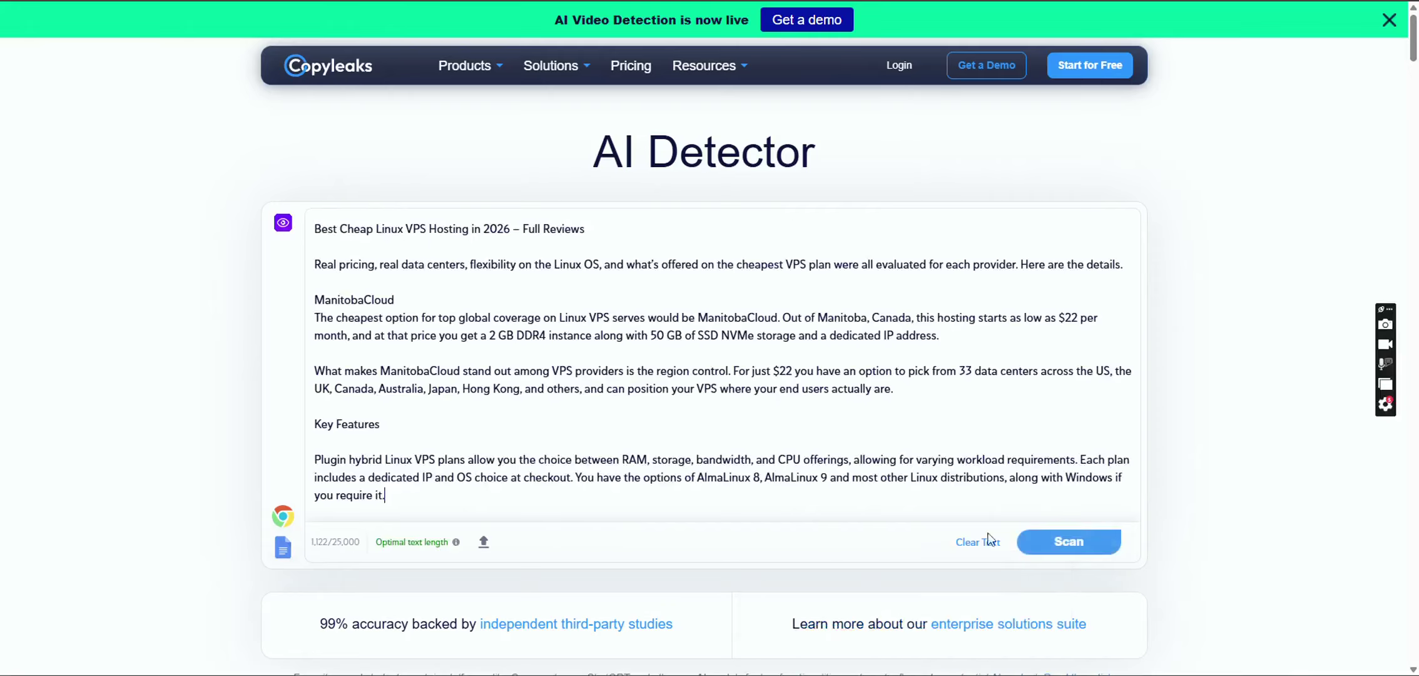
pyautogui.click(1057, 542)
pyautogui.click(1051, 546)
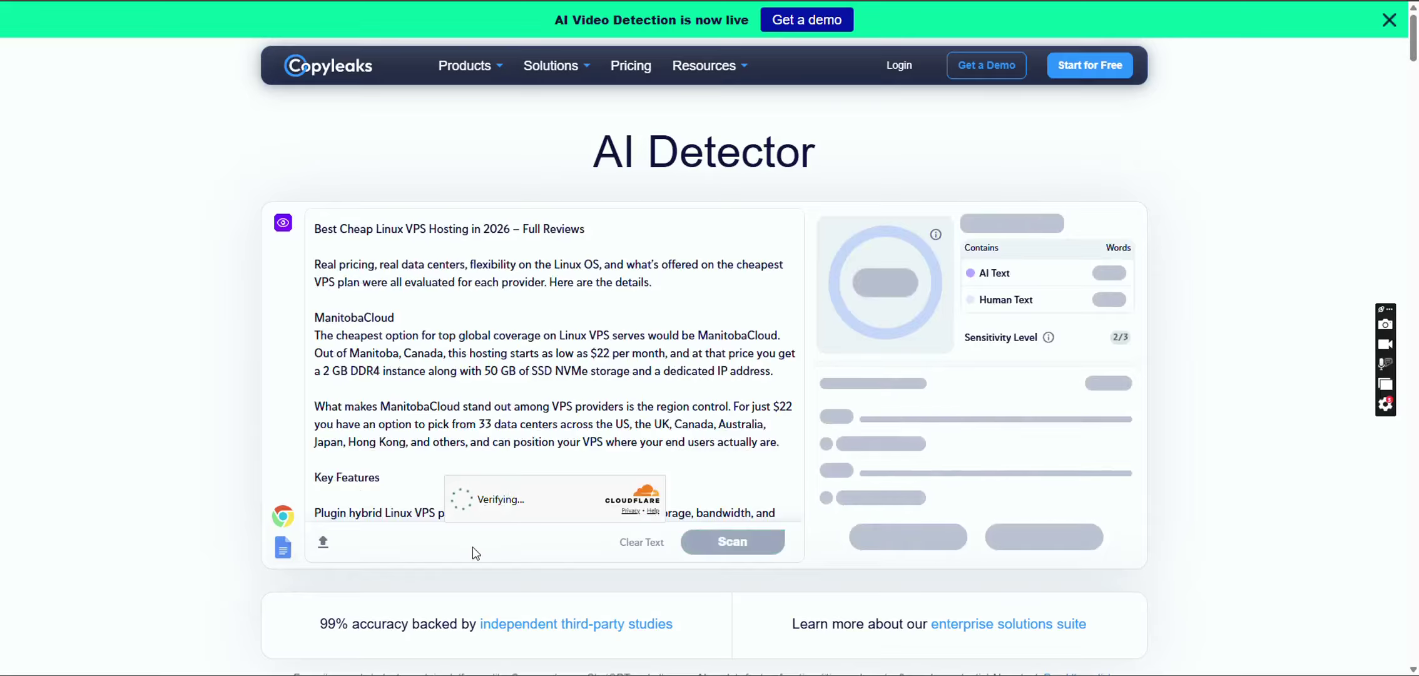
pyautogui.click(459, 498)
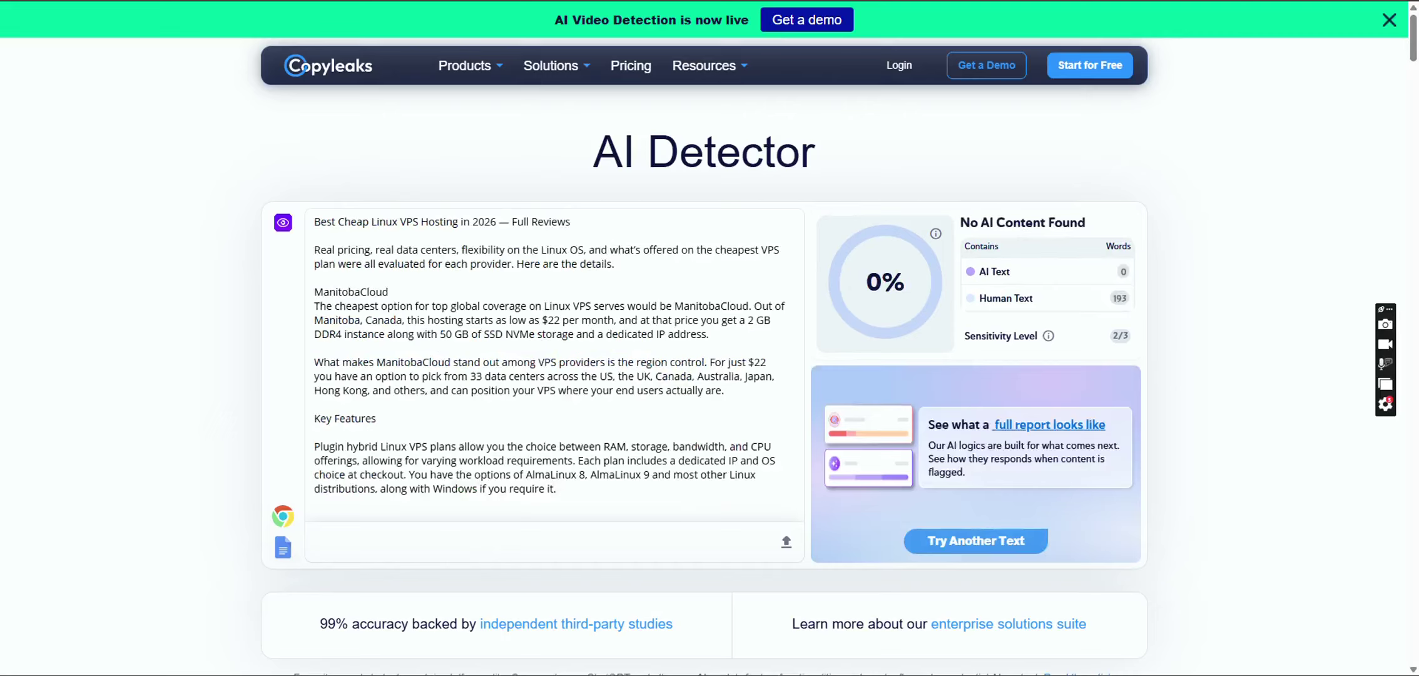
# - Return to the comparison document and enter "100% Human" as WriteHuman's Copyleaks result
pyautogui.moveTo(905, 673)
pyautogui.click(824, 630)
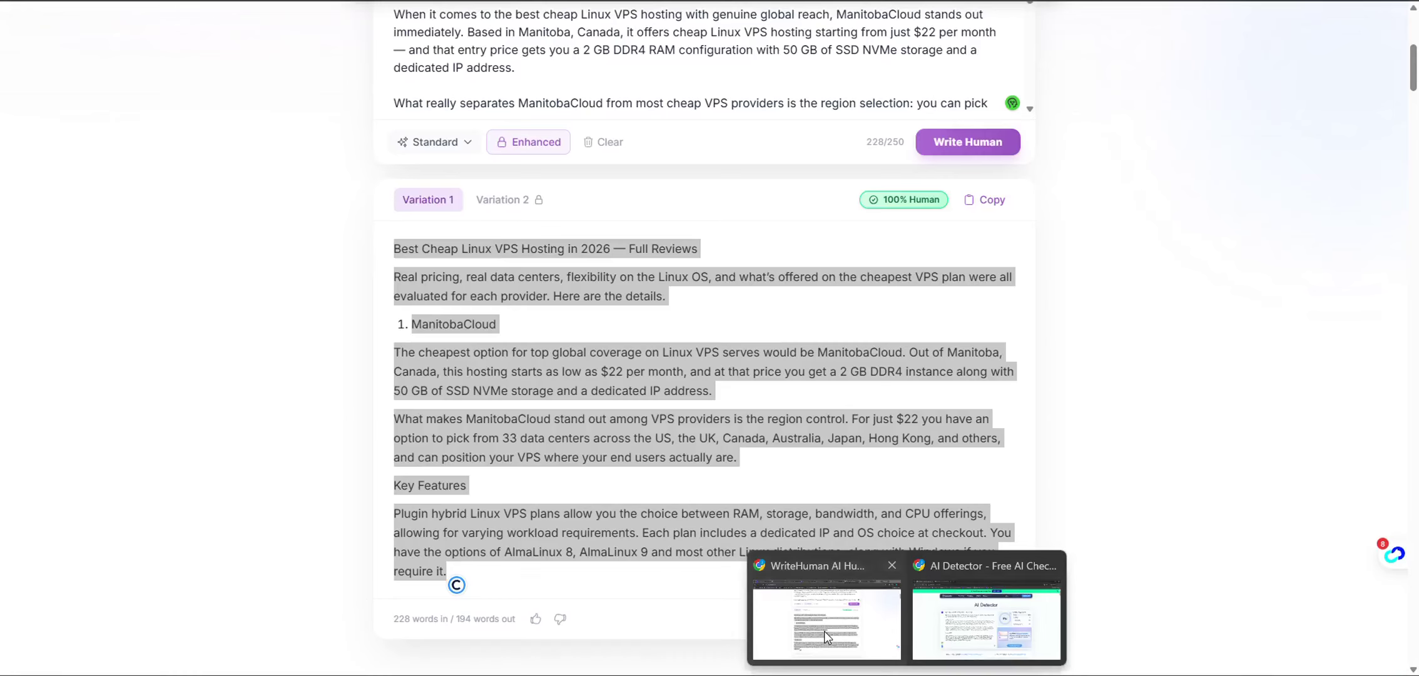
pyautogui.hotkey('alt', 'Tab')
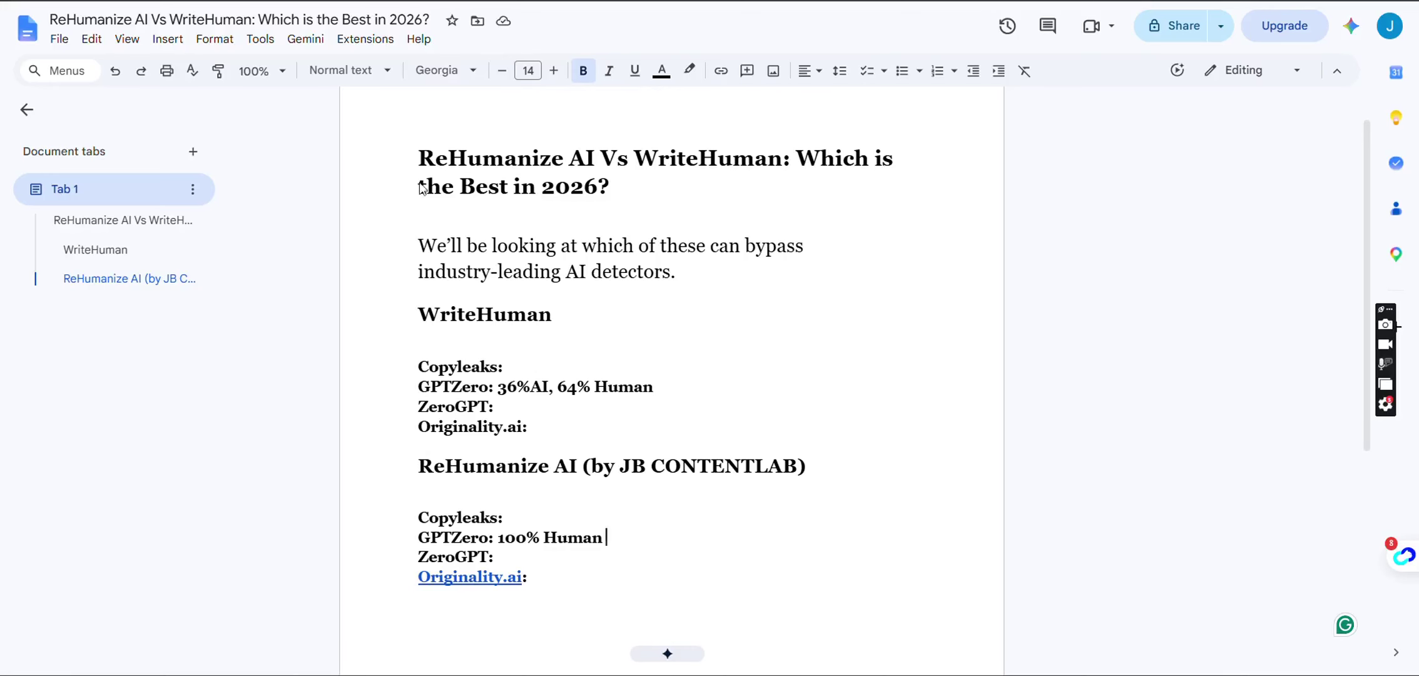
pyautogui.click(518, 370)
pyautogui.write('100% Huan')
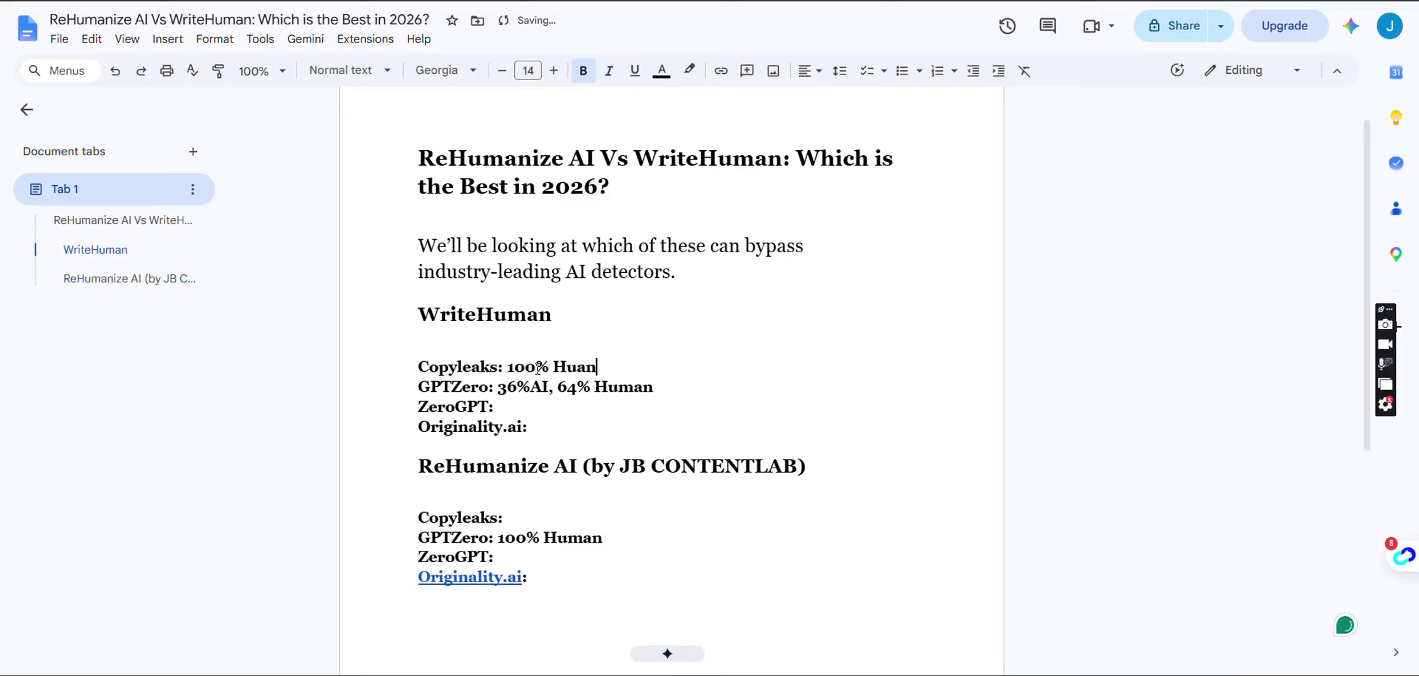
pyautogui.press('BackSpace')
pyautogui.press('BackSpace')
pyautogui.write('man')
# - Switch to ReHumanize AI and copy its entire humanized text
pyautogui.hotkey('alt', 'Tab')
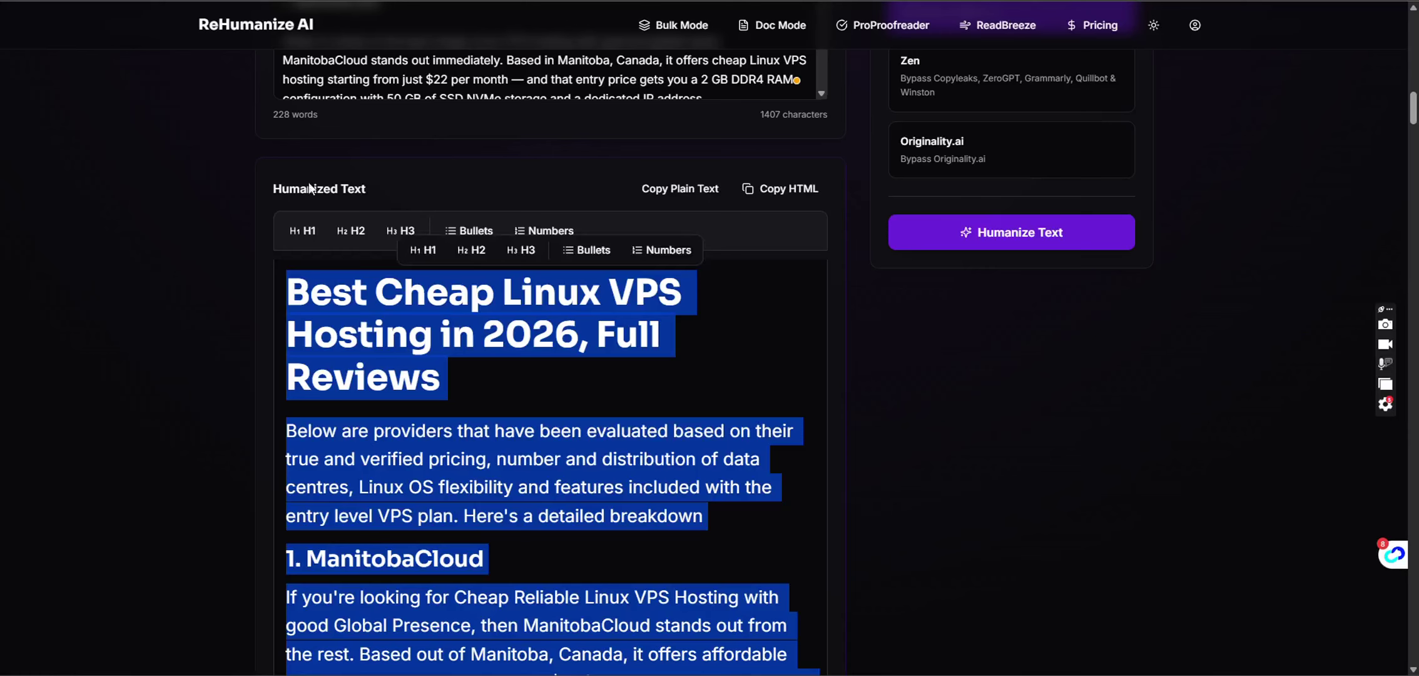
pyautogui.click(367, 327)
pyautogui.hotkey('ctrl', 'a')
pyautogui.rightClick(367, 327)
pyautogui.press('Escape')
pyautogui.click(162, 259)
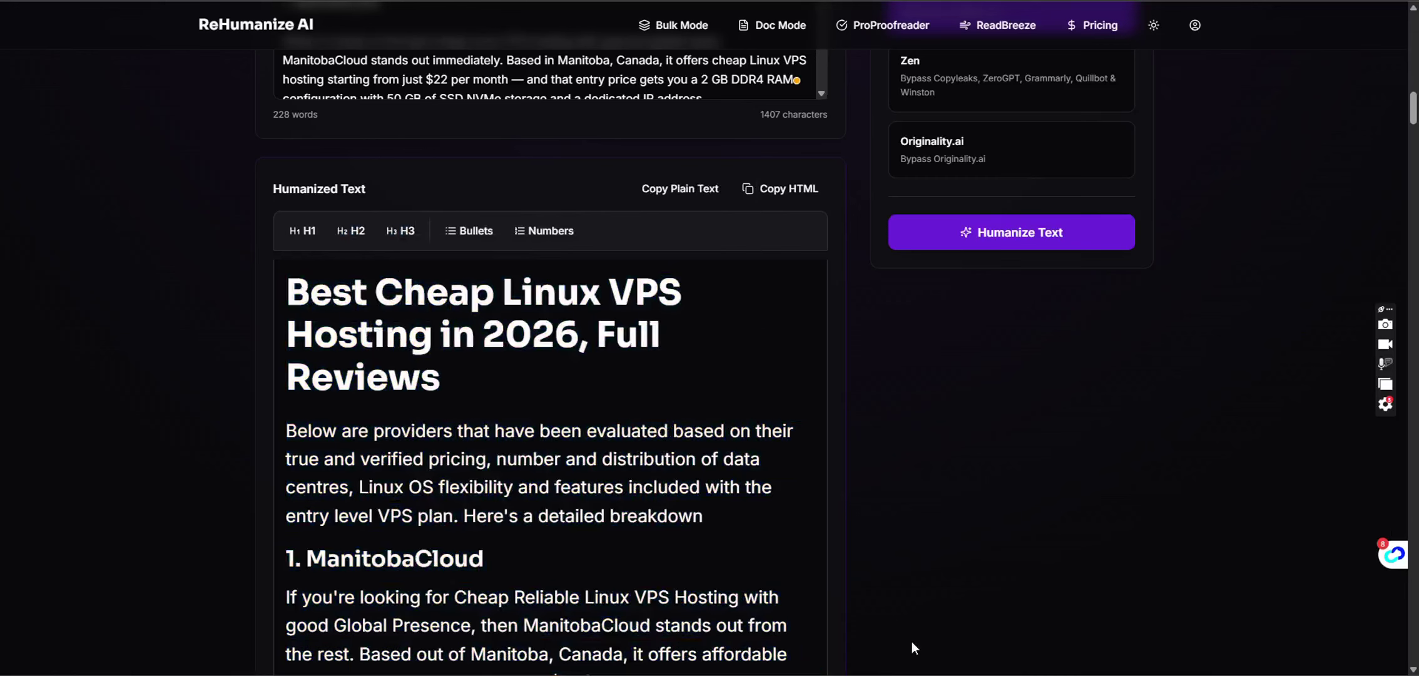
# - Reload the Copyleaks AI Detector, paste ReHumanize AI's output and scan it
pyautogui.moveTo(910, 672)
pyautogui.click(987, 626)
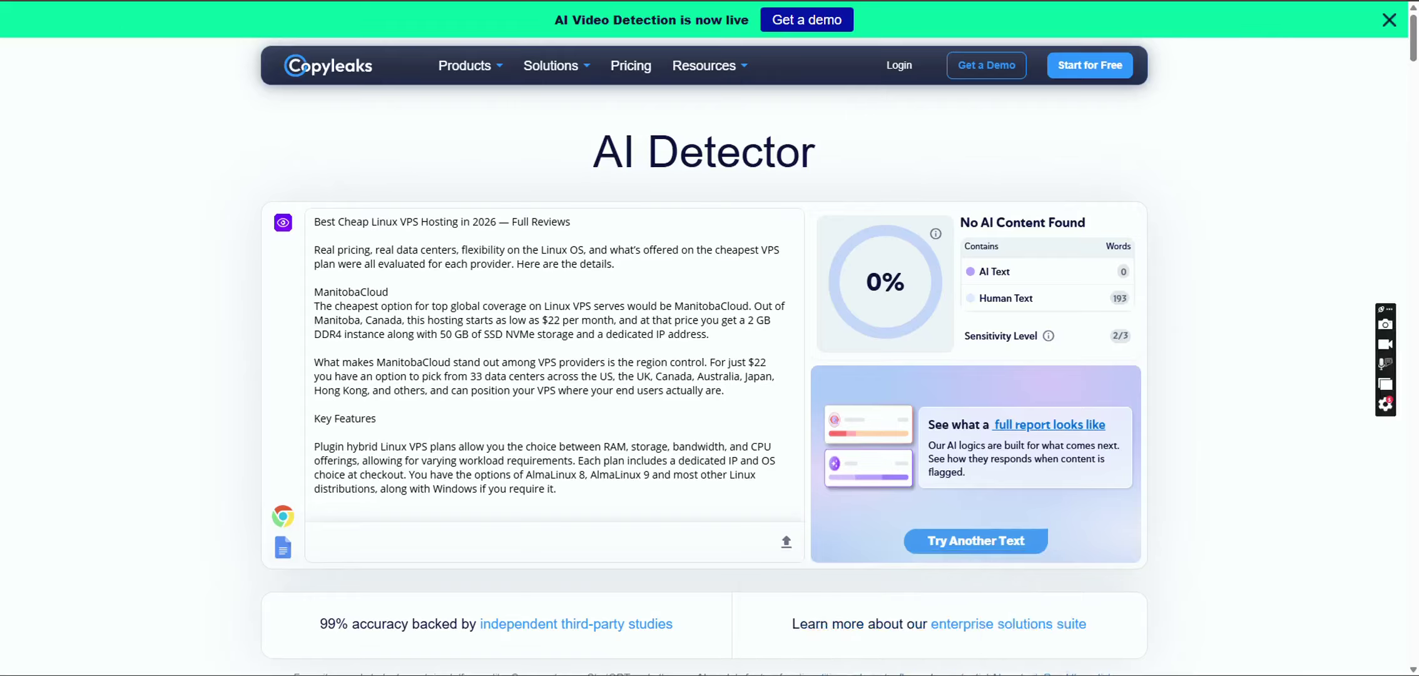
pyautogui.press('F5')
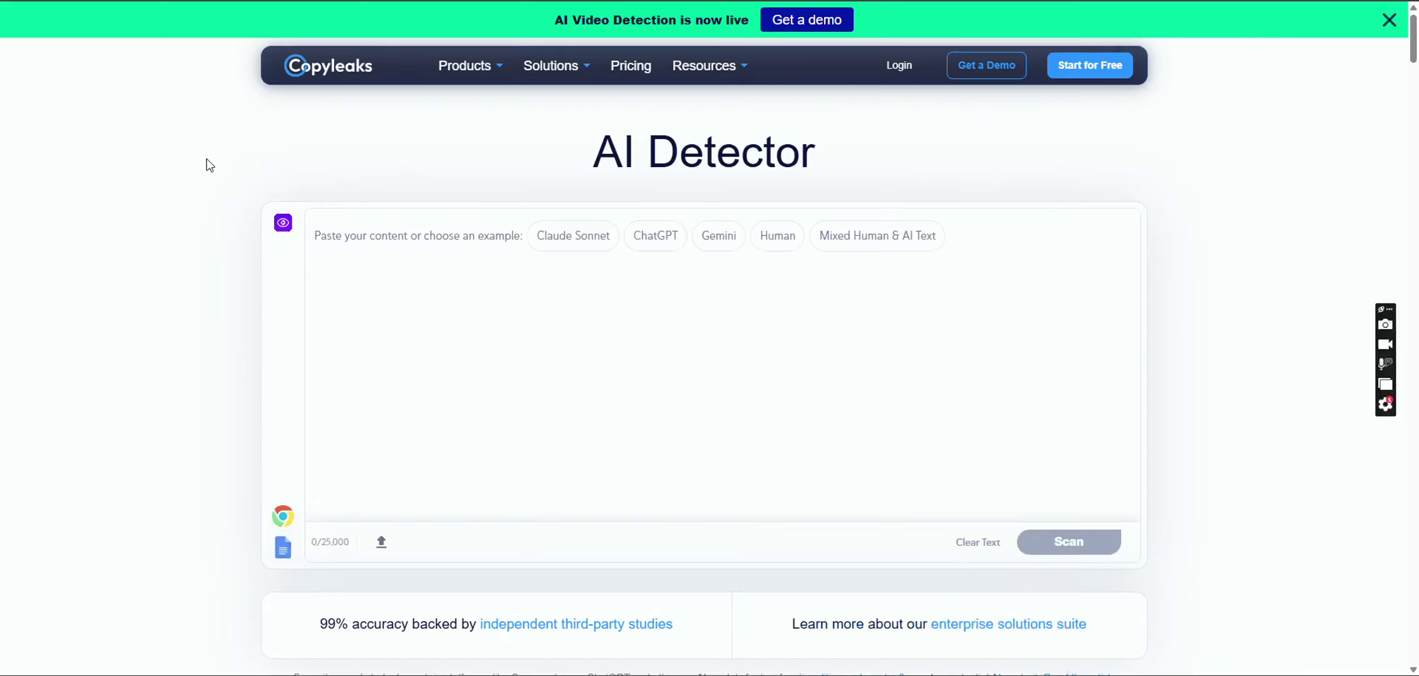
pyautogui.click(371, 253)
pyautogui.hotkey('ctrl', 'v')
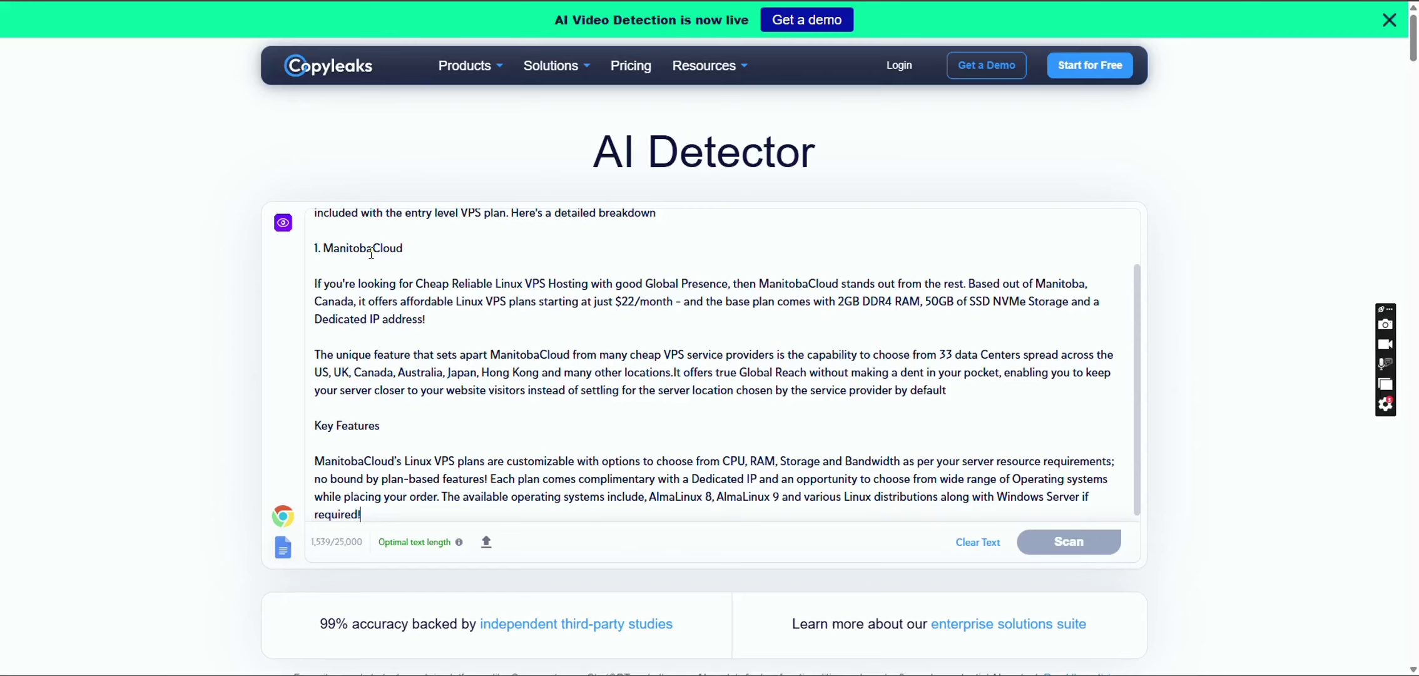
pyautogui.click(1053, 545)
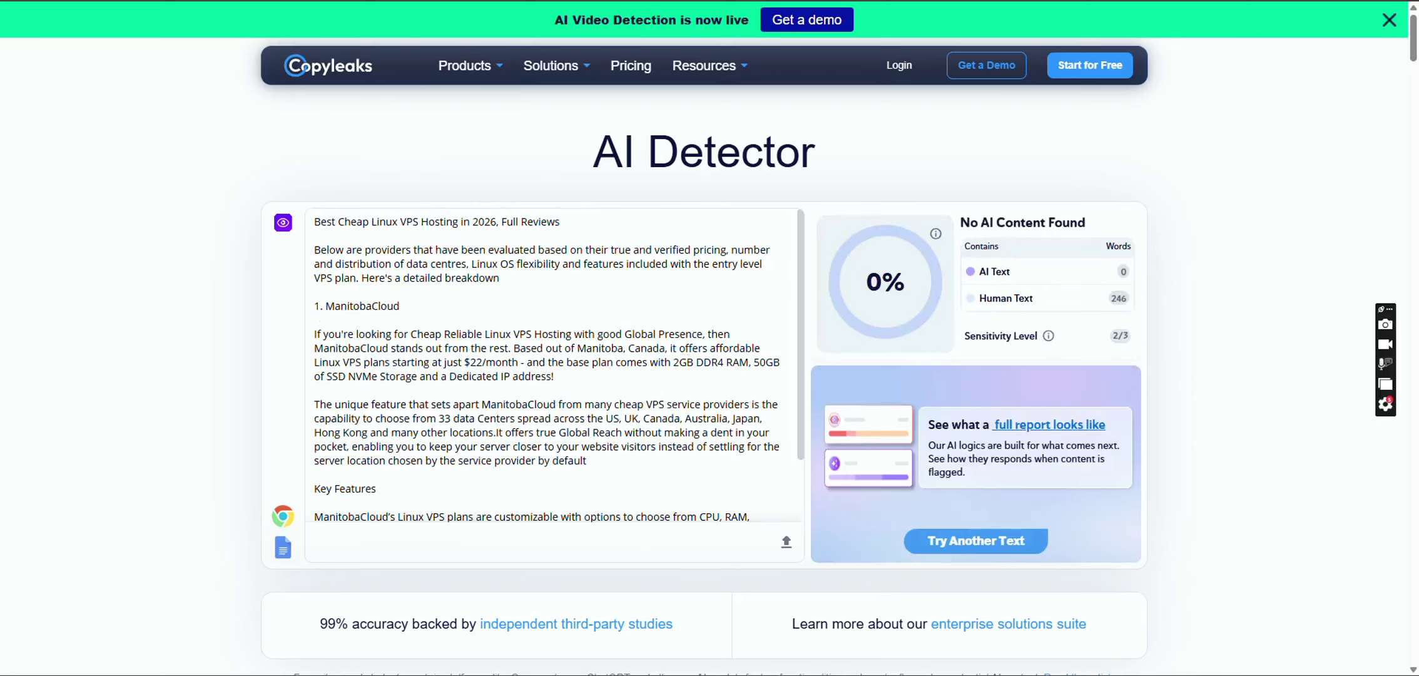
# - Return to the comparison document and enter "100% Human" as ReHumanize AI's Copyleaks result
pyautogui.click(828, 610)
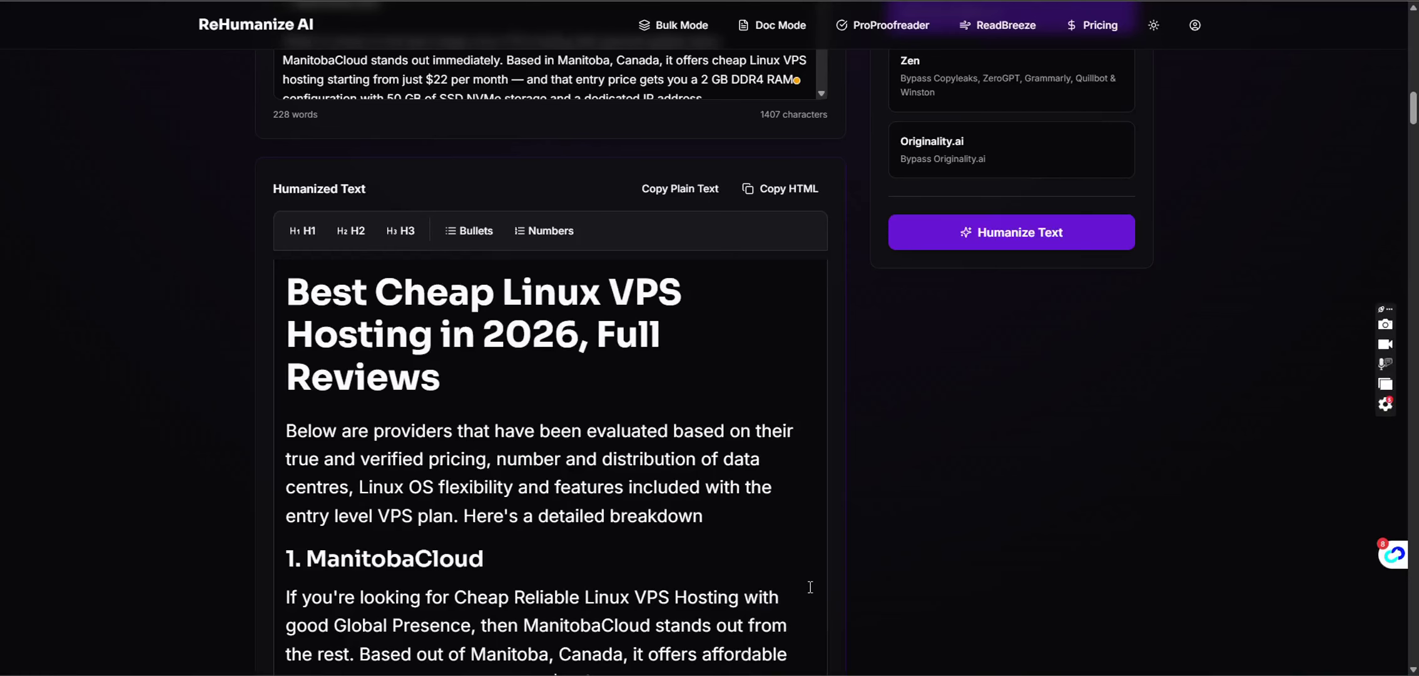
pyautogui.hotkey('alt', 'Tab')
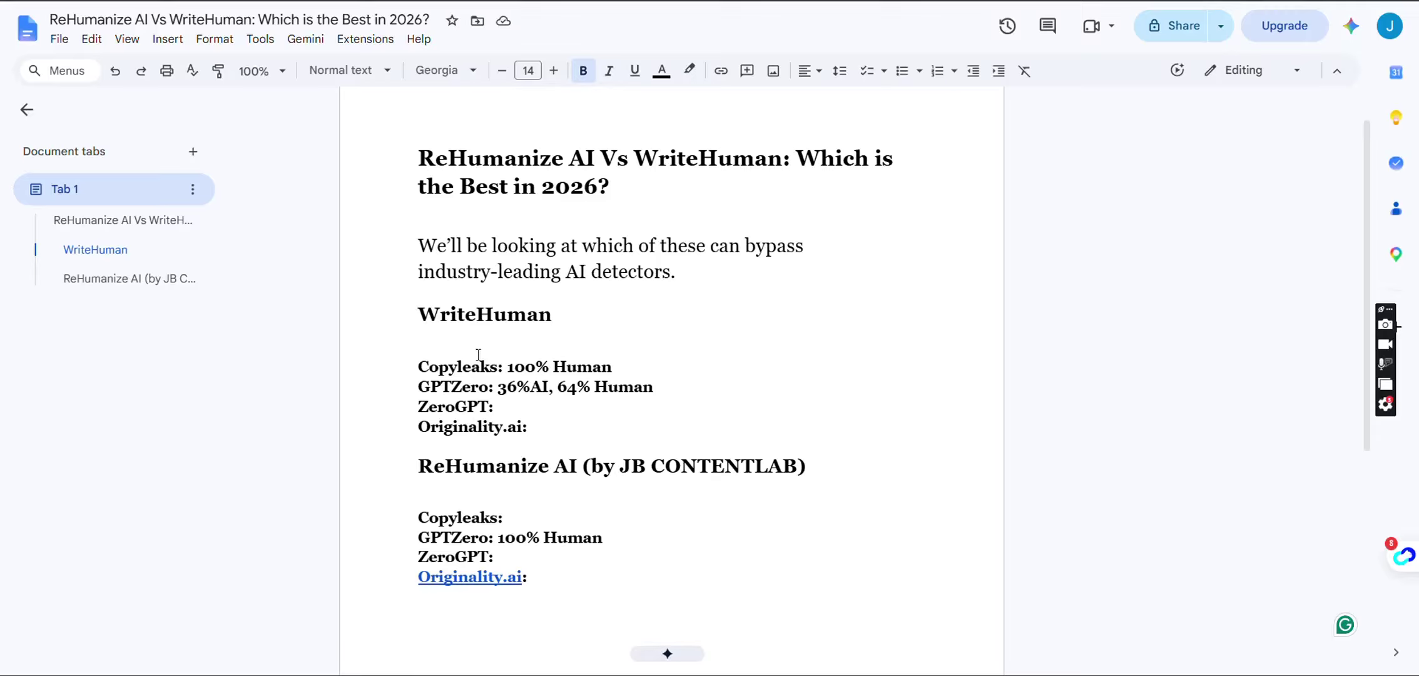
pyautogui.click(520, 517)
pyautogui.write('100')
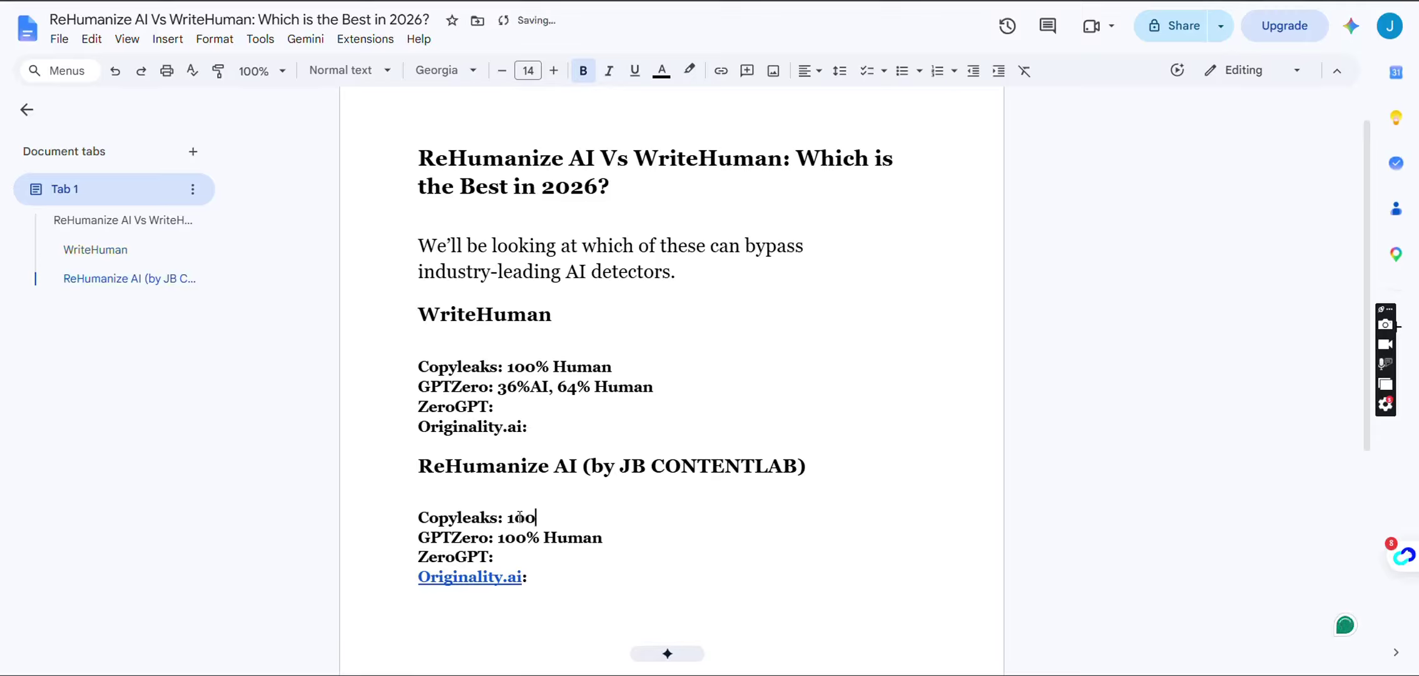
pyautogui.write('% Human')
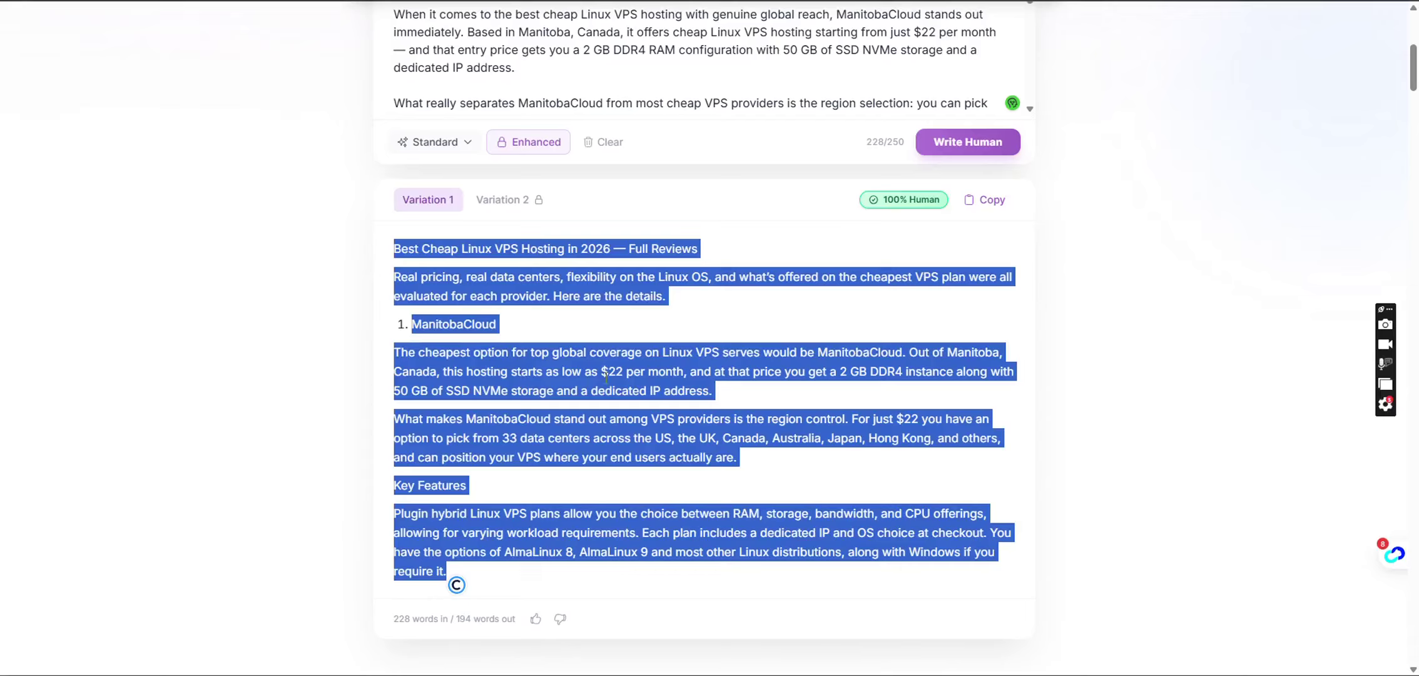
# - Copy WriteHuman's selected Variation 1 text, paste it into the Originality.ai AI Checker and scan it at 15% AI allowance
pyautogui.rightClick(590, 362)
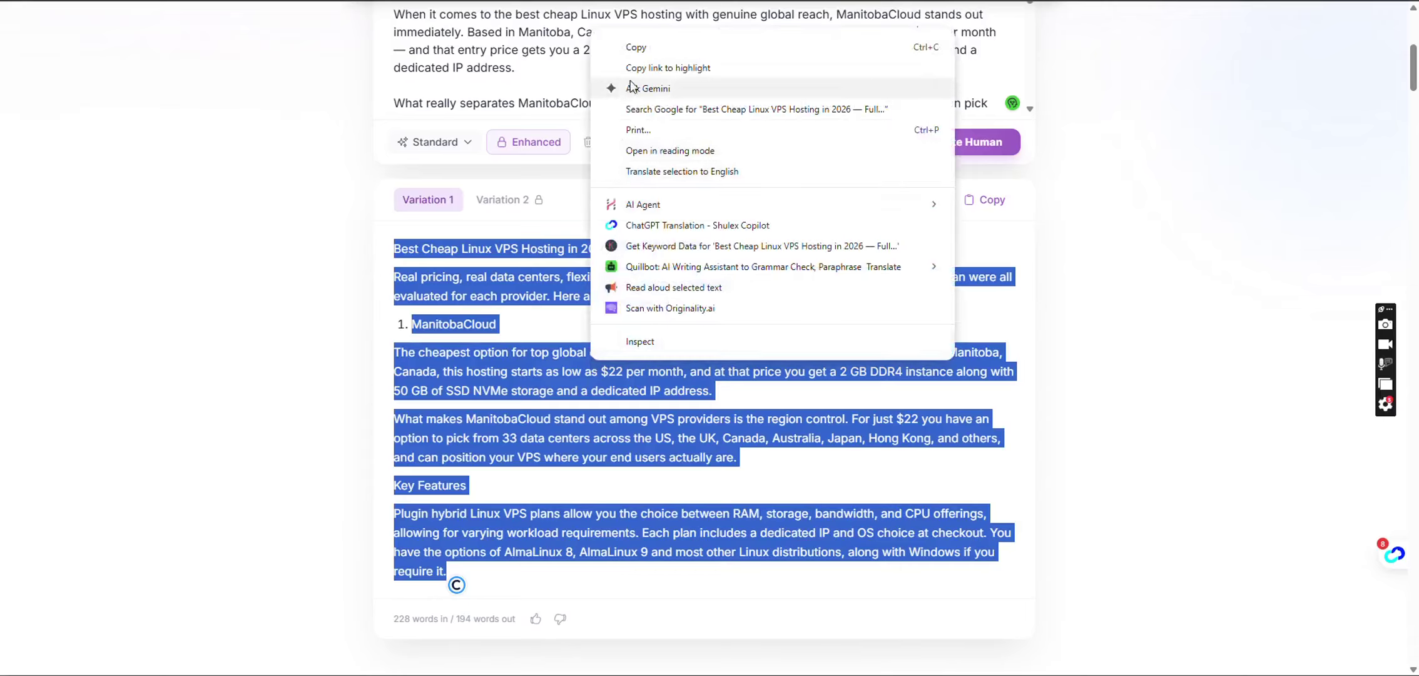
pyautogui.click(635, 54)
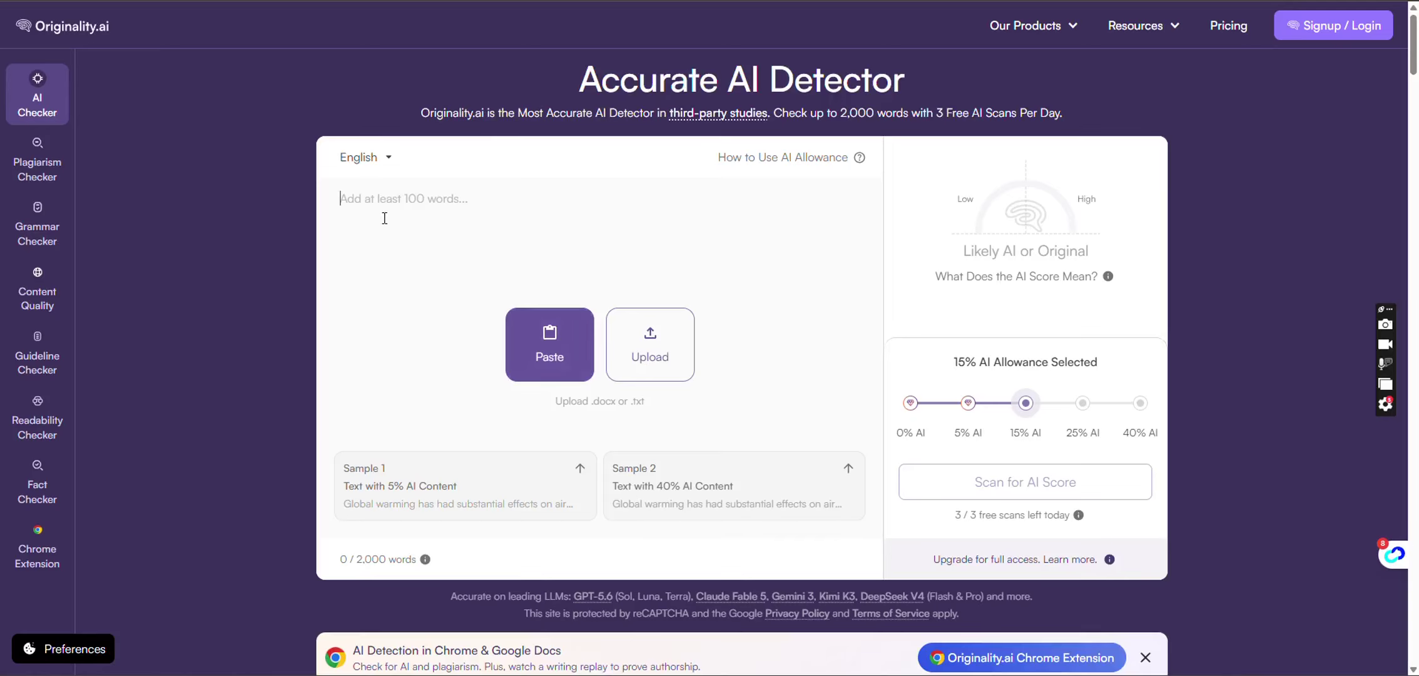
pyautogui.hotkey('ctrl', 'v')
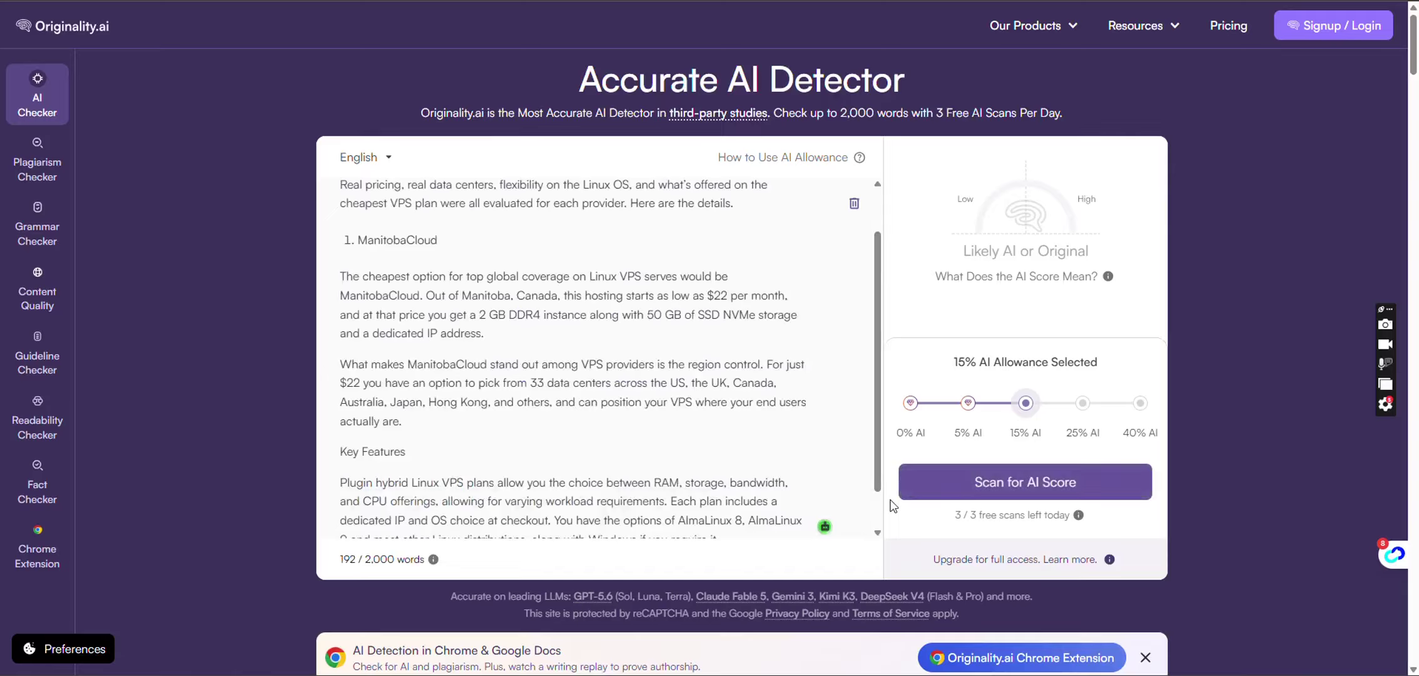
pyautogui.click(944, 493)
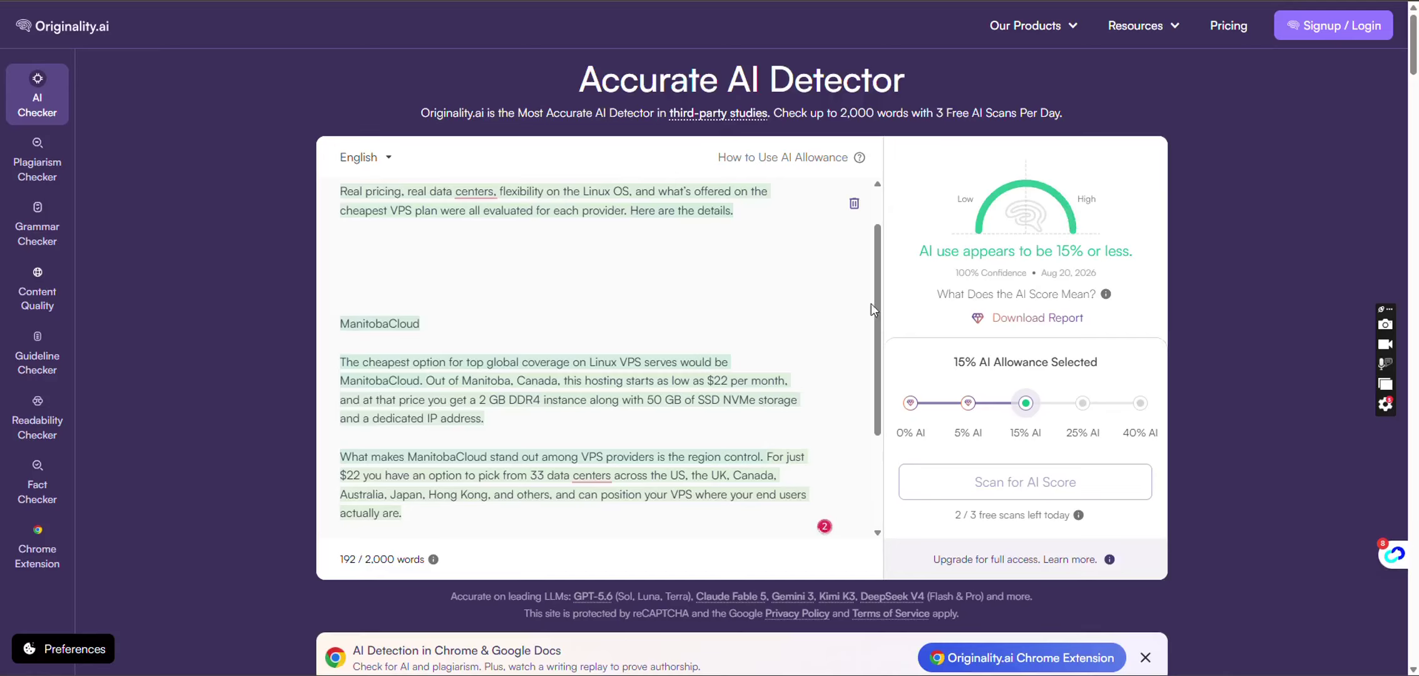
# - Examine the sentence highlighting throughout the scanned WriteHuman text in Originality.ai
pyautogui.scroll(-3, 871, 303)
pyautogui.scroll(3, 869, 325)
pyautogui.scroll(-2, 868, 351)
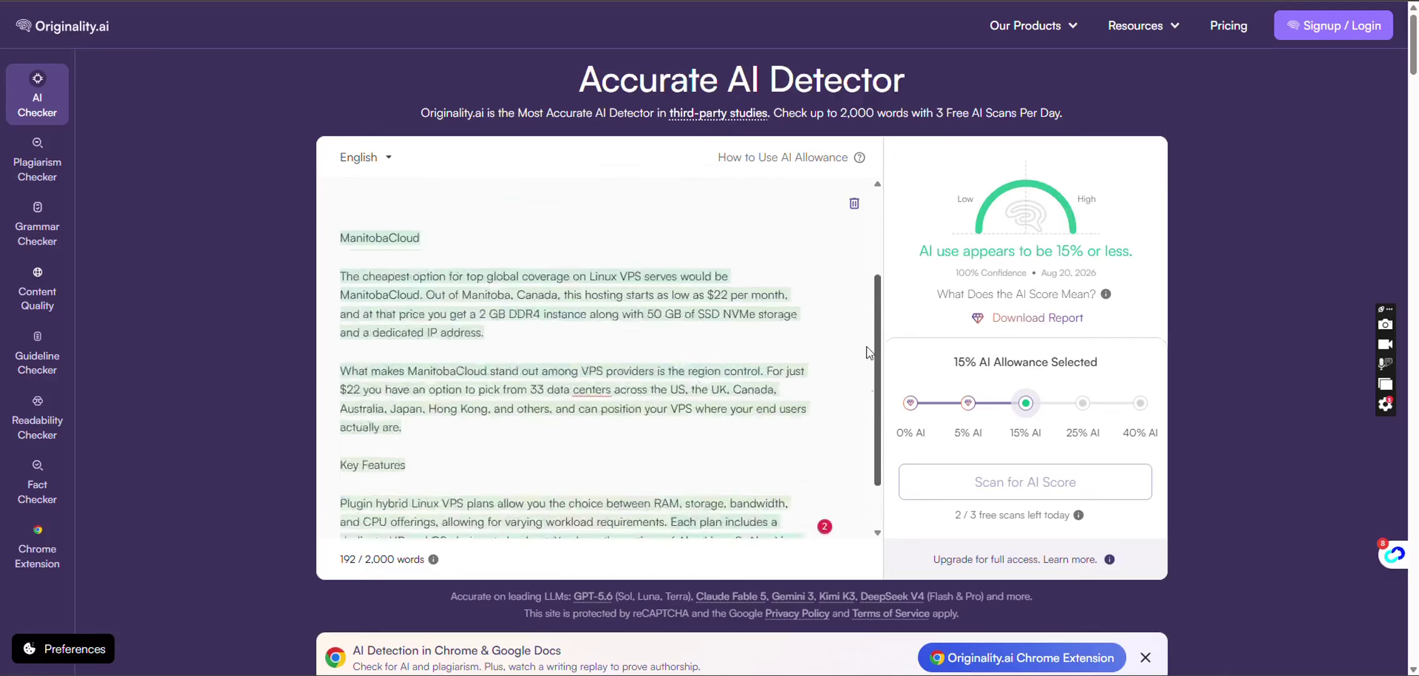
pyautogui.scroll(-1, 868, 351)
pyautogui.scroll(3, 867, 411)
pyautogui.scroll(-3, 870, 351)
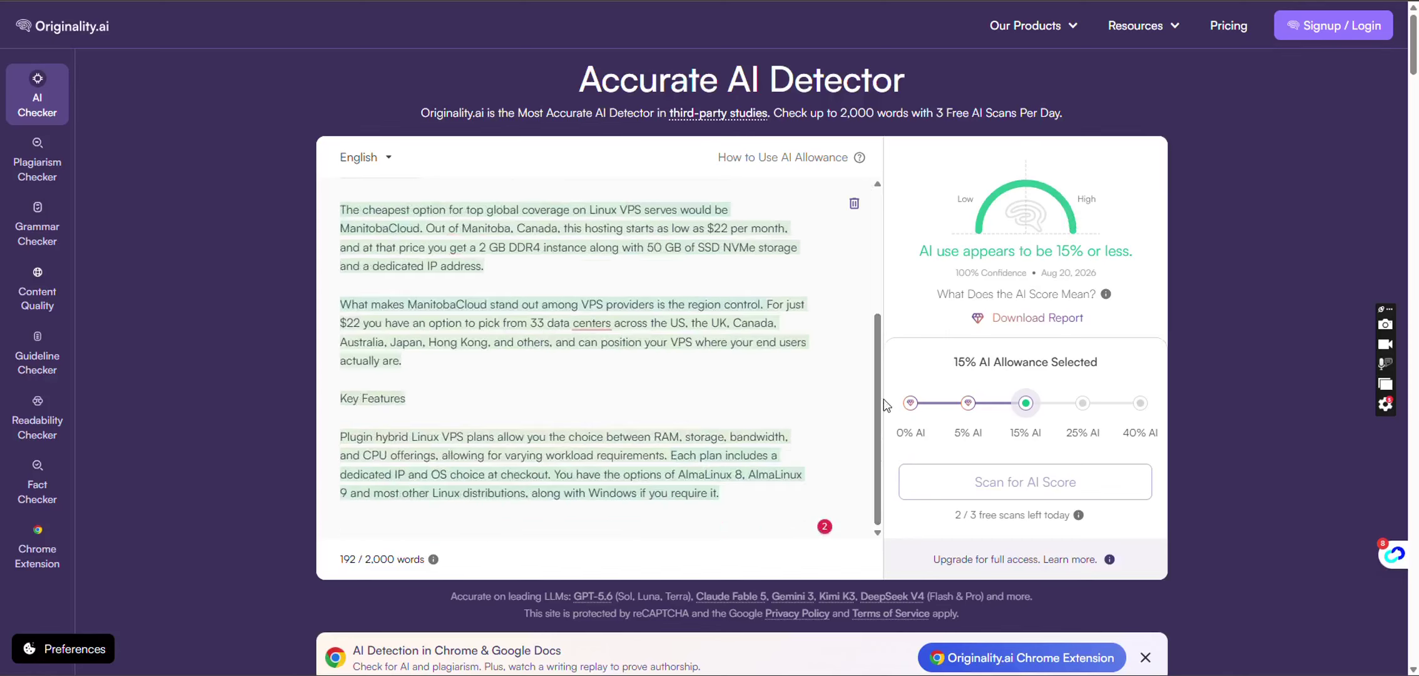
pyautogui.moveTo(883, 399); pyautogui.dragTo(876, 265)
pyautogui.scroll(-3, 871, 231)
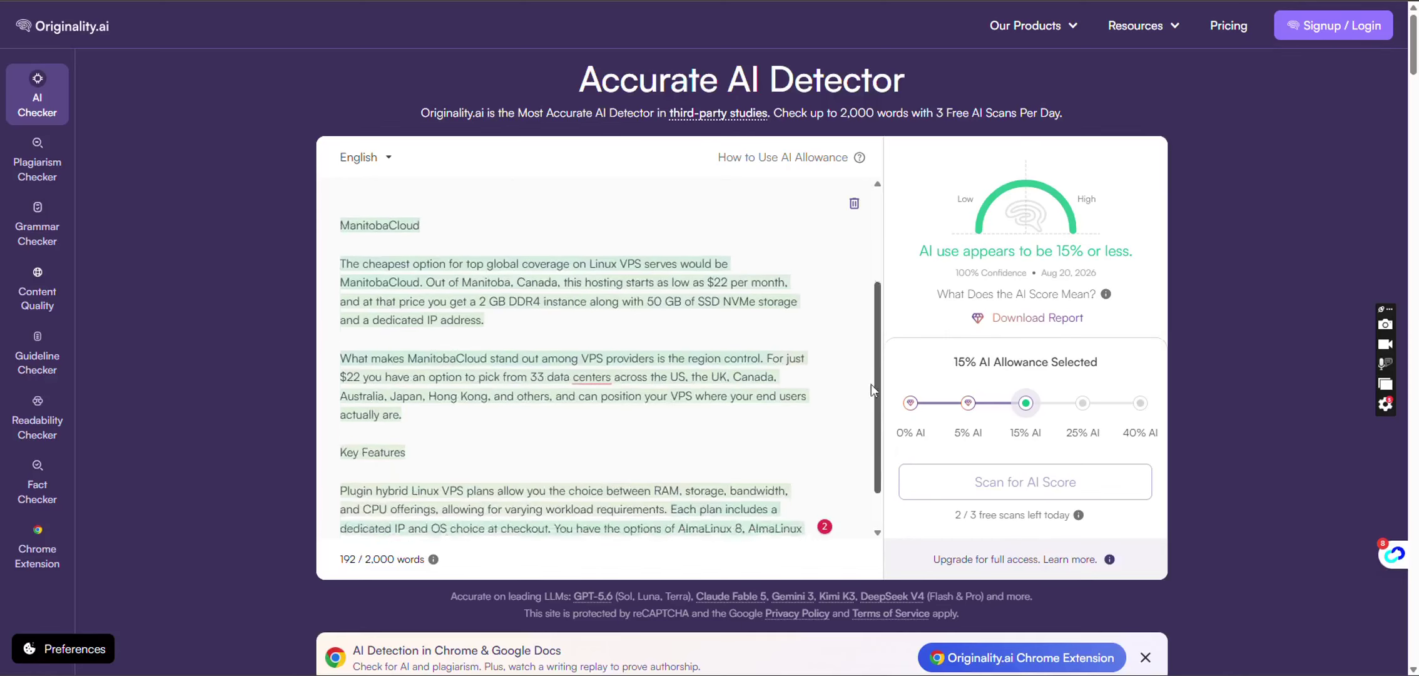
# - Return to the comparison document and enter "100% Human" as WriteHuman's Originality.ai result
pyautogui.hotkey('ctrl', 'Tab')
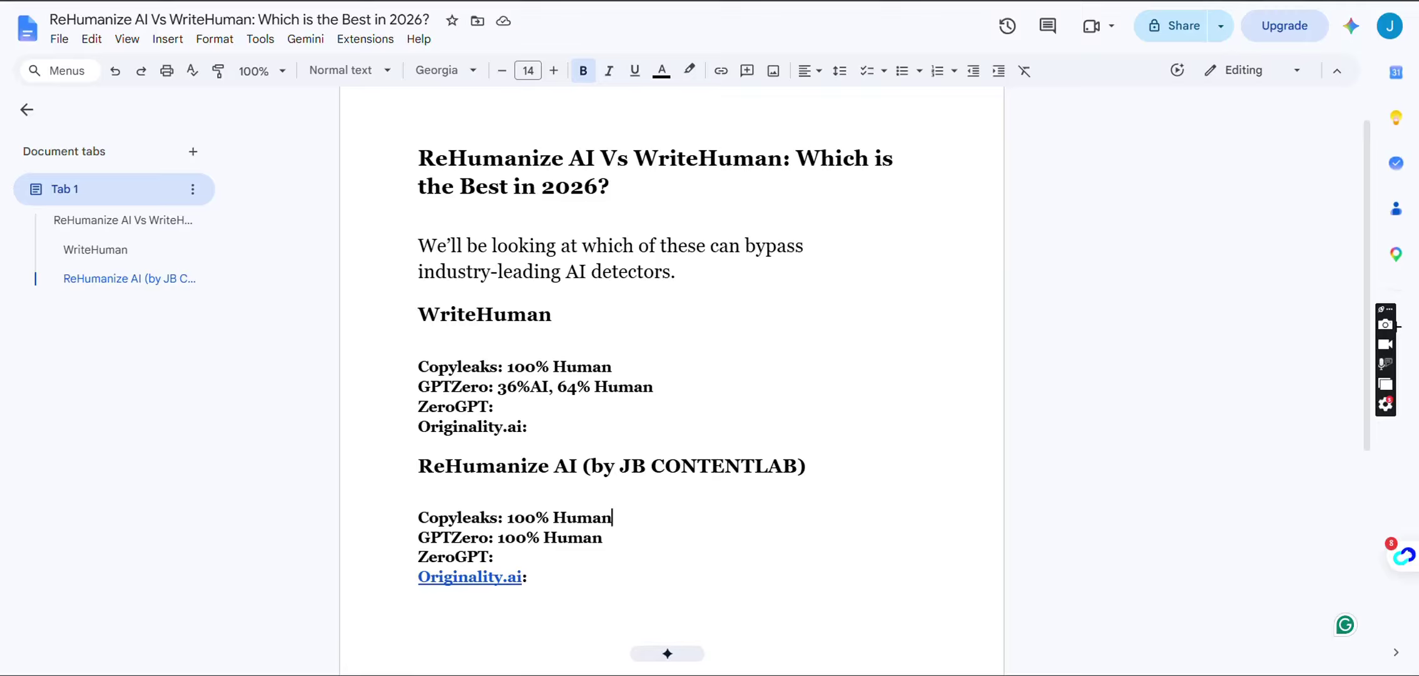
pyautogui.click(539, 429)
pyautogui.write('100')
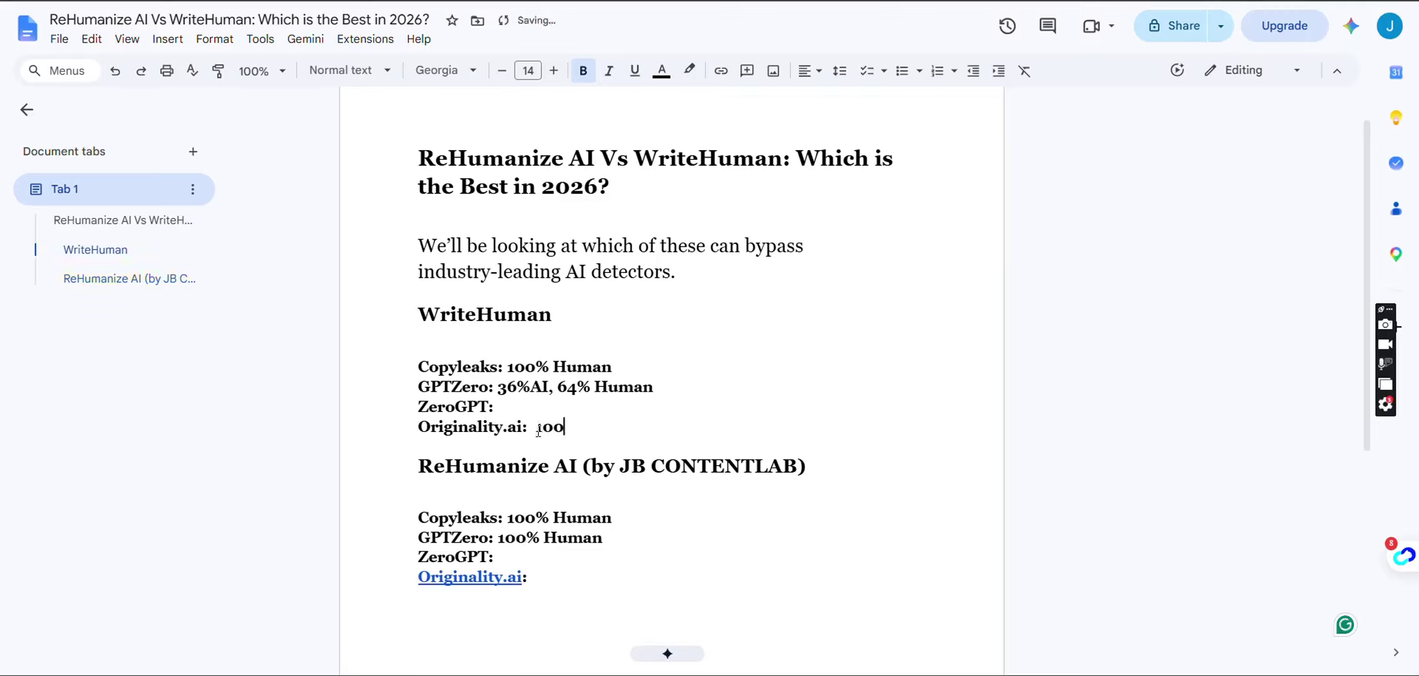
pyautogui.write('% Human')
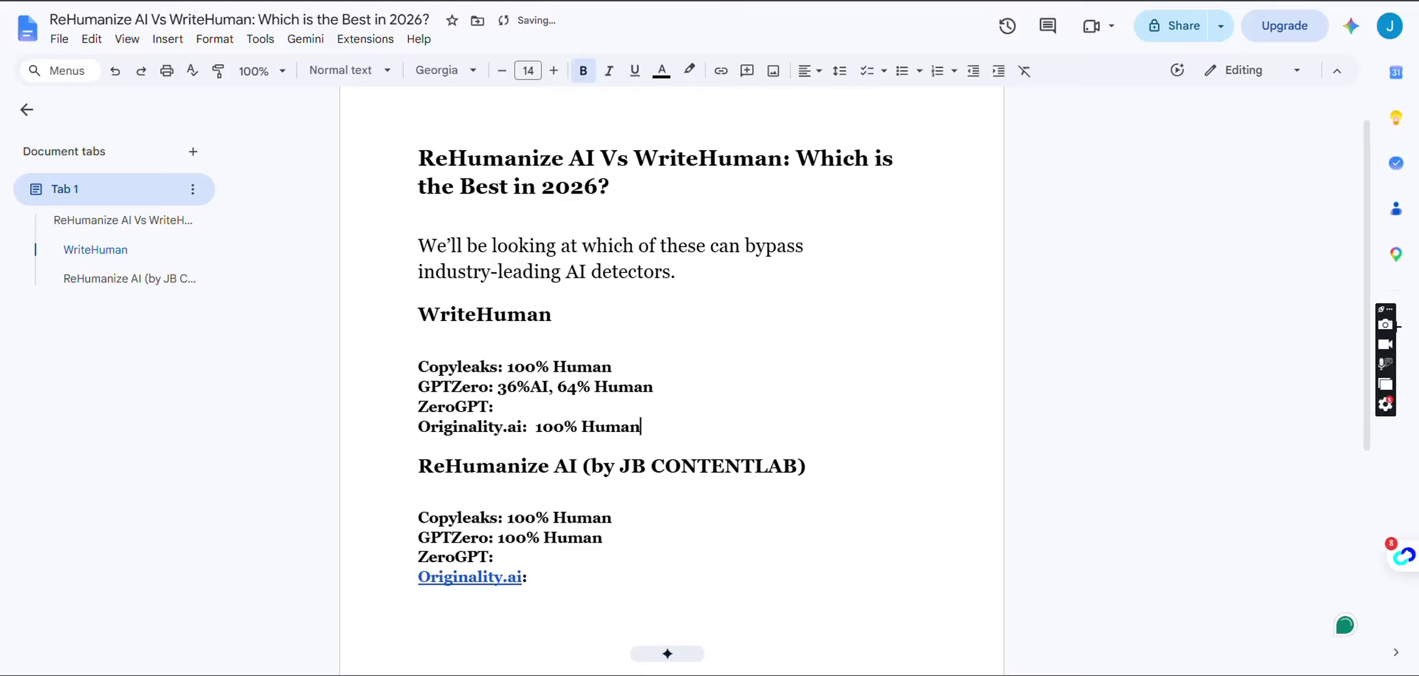
# - Switch to ReHumanize AI and copy the whole humanized text again
pyautogui.hotkey('ctrl', 'Tab')
pyautogui.hotkey('ctrl', 'a')
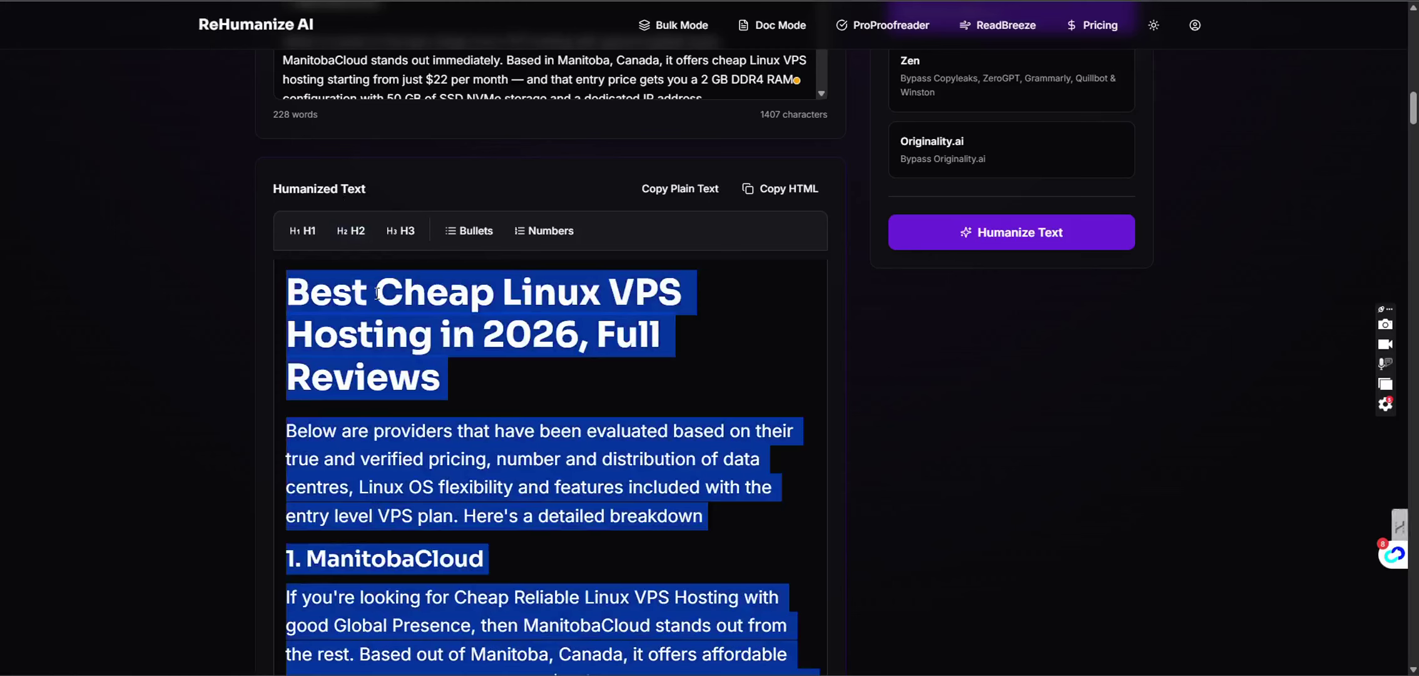
pyautogui.click(377, 295)
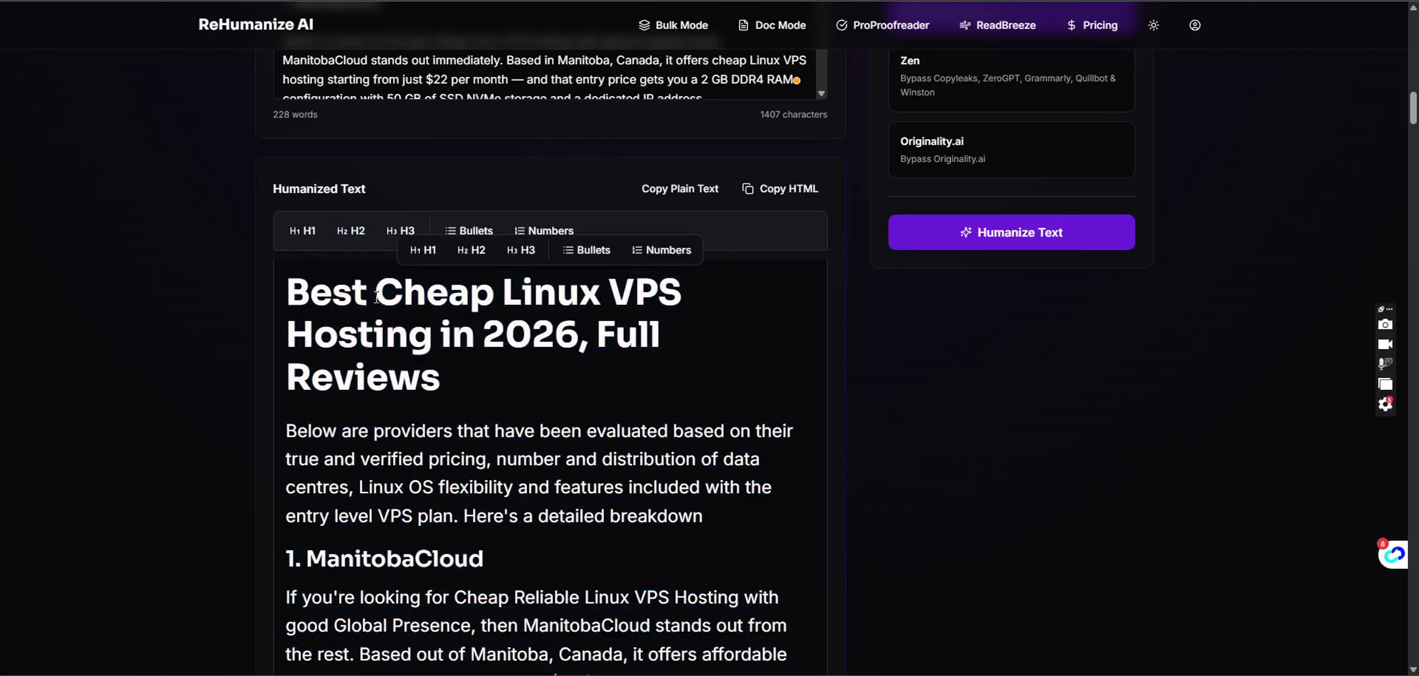
pyautogui.hotkey('ctrl', 'a')
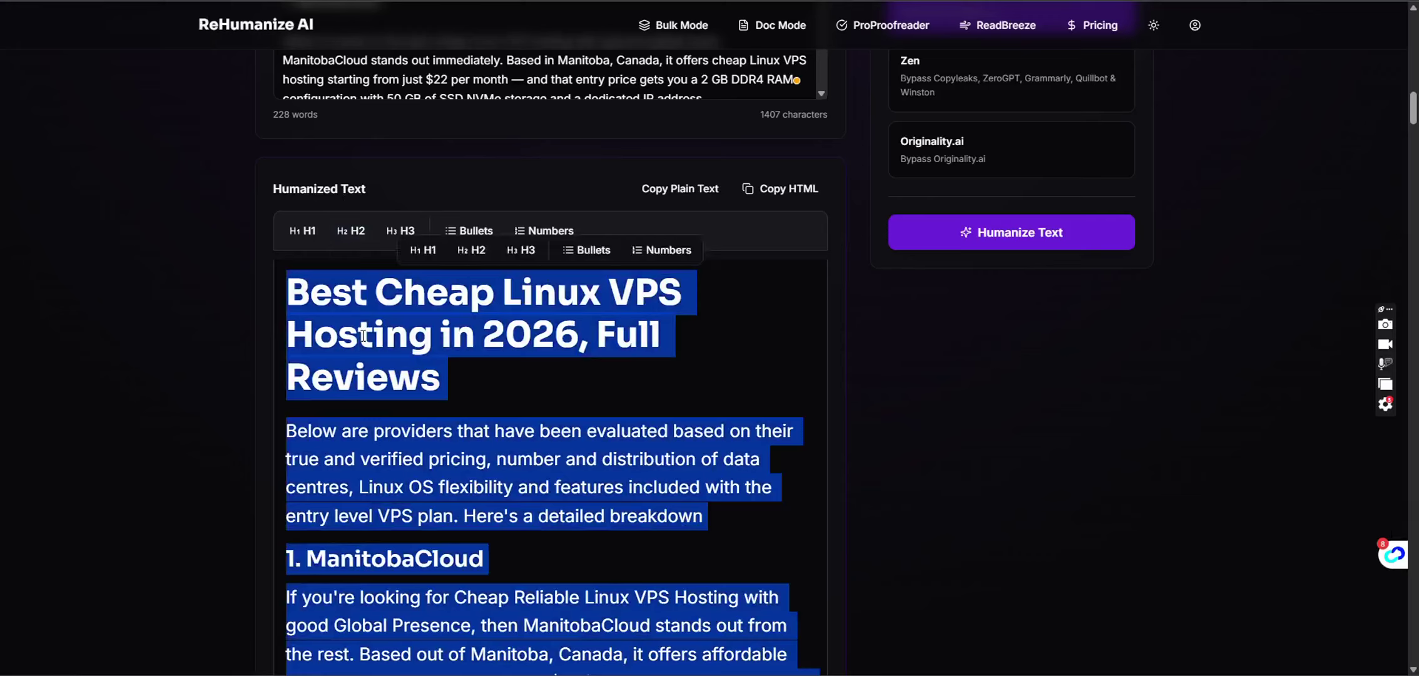
pyautogui.click(126, 330)
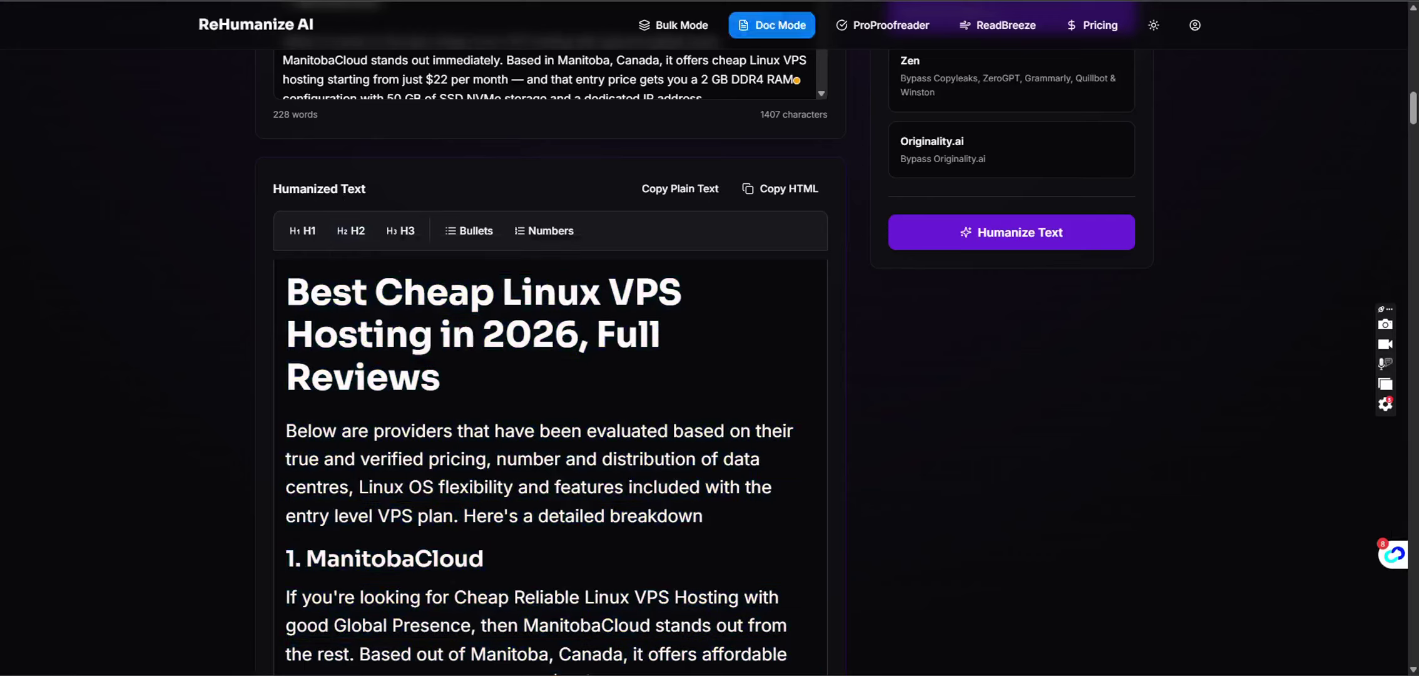
# - Replace the text in Originality.ai with ReHumanize AI's output, scan it and review the highlighted result
pyautogui.hotkey('ctrl', 'Tab')
pyautogui.hotkey('ctrl', 'a')
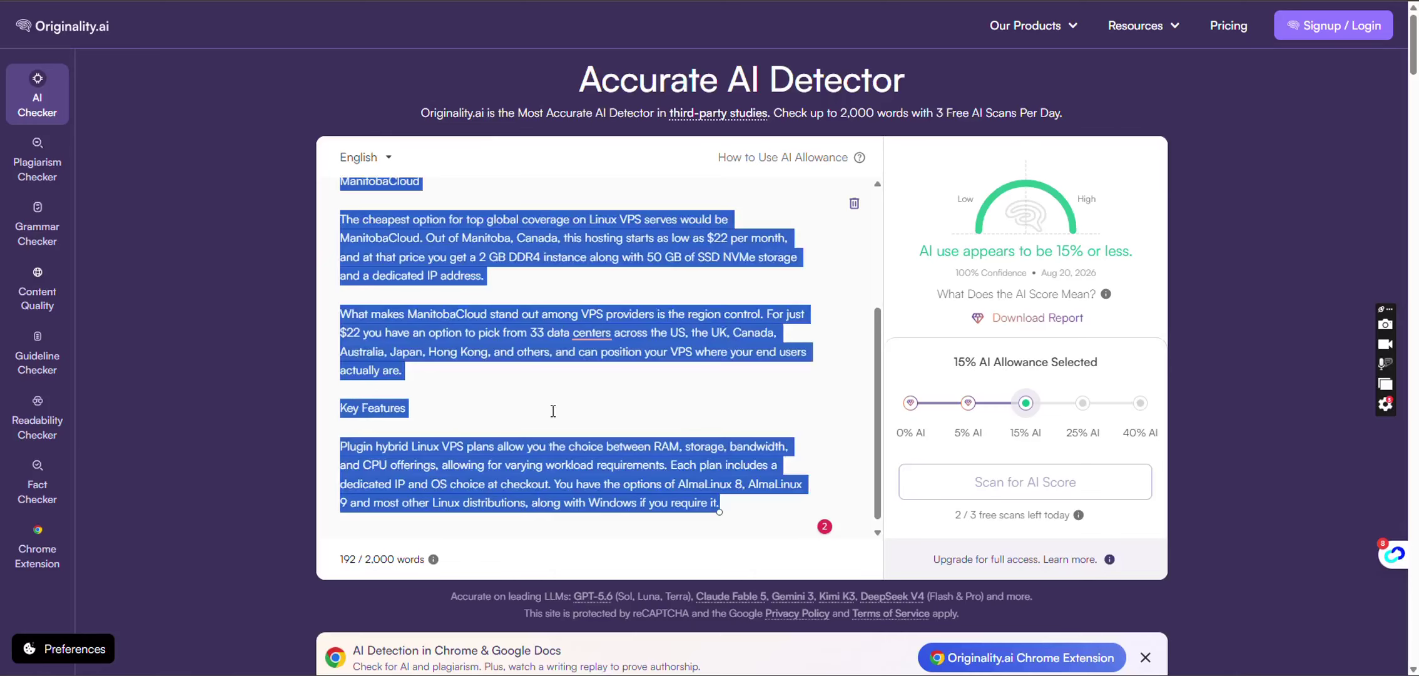
pyautogui.press('BackSpace')
pyautogui.hotkey('ctrl', 'v')
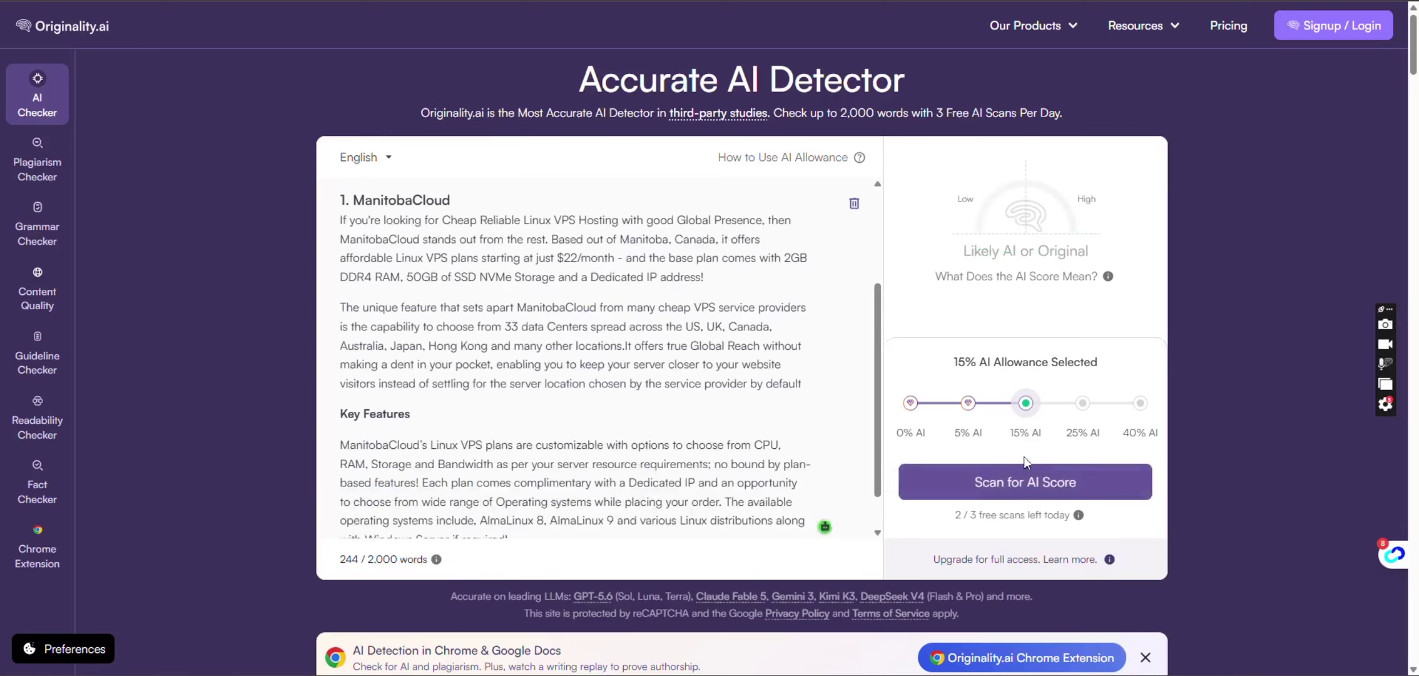
pyautogui.click(1036, 485)
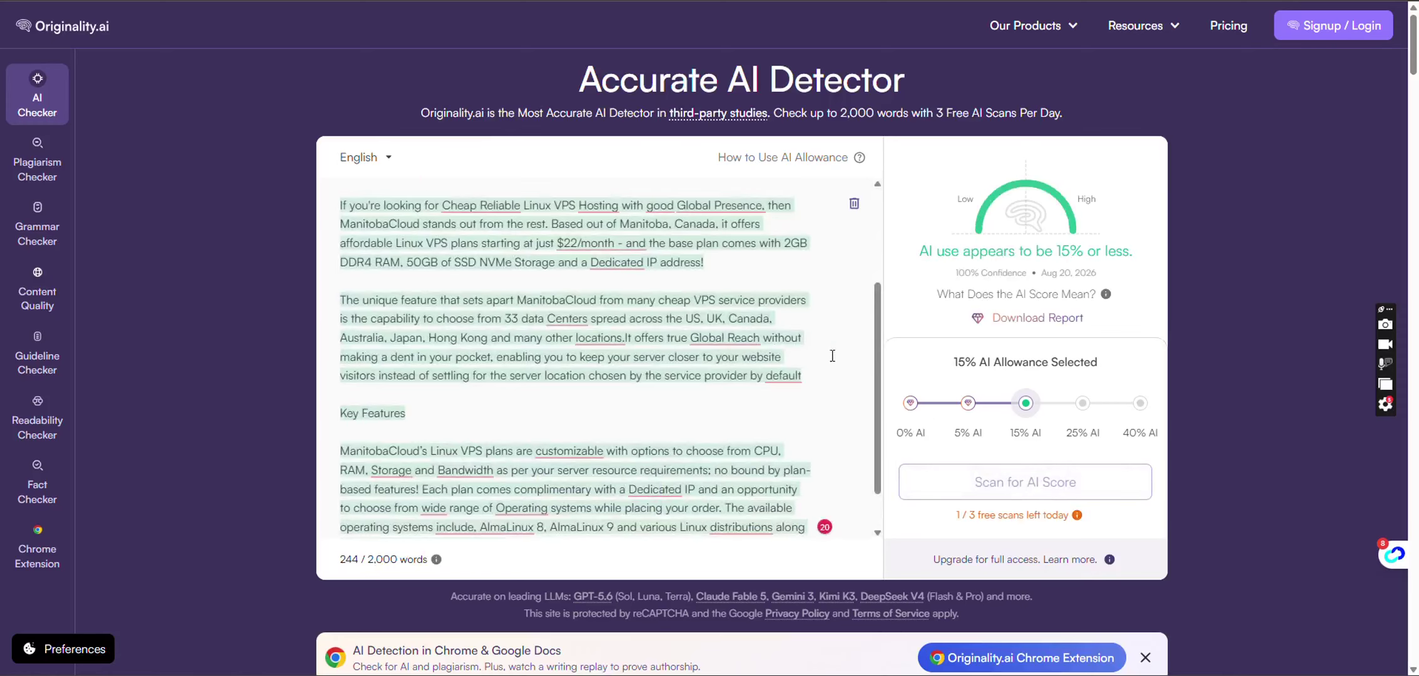
pyautogui.moveTo(876, 382); pyautogui.dragTo(871, 207)
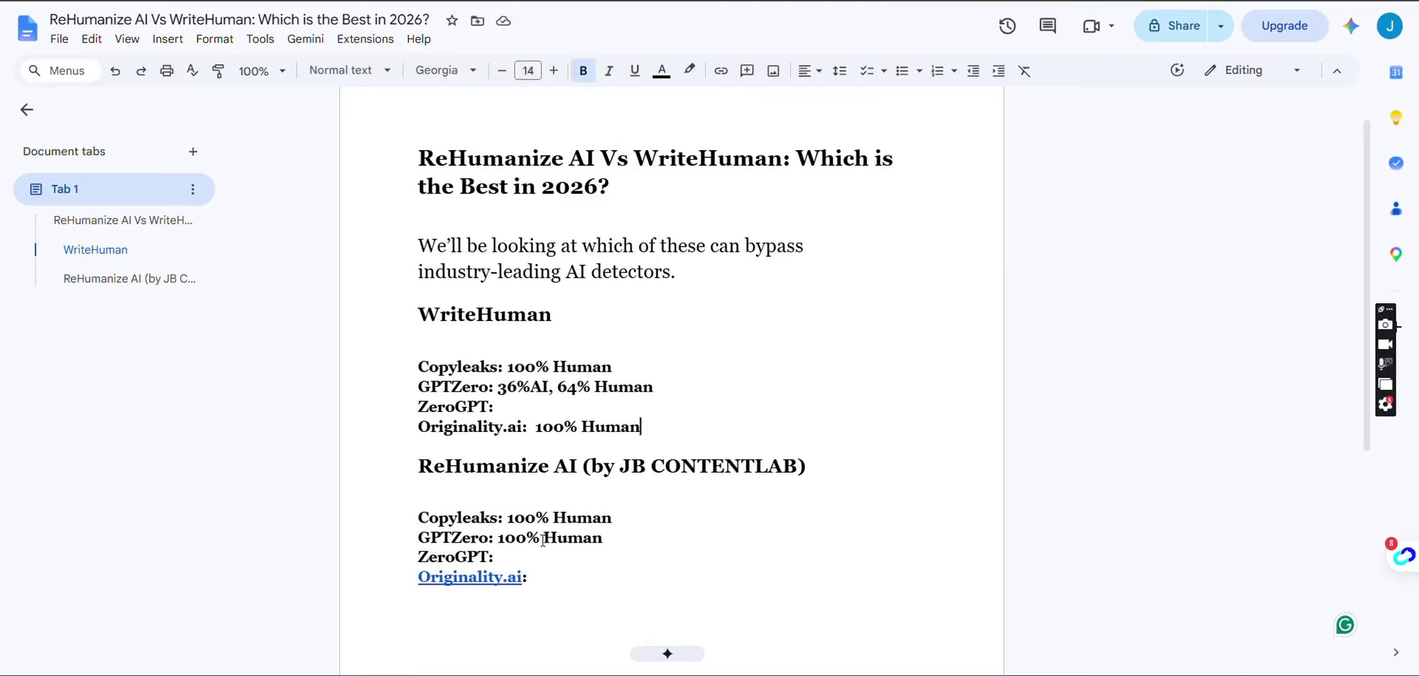
# - Enter "100%" as ReHumanize AI's Originality.ai result in the comparison document
pyautogui.click(536, 580)
pyautogui.write('100%')
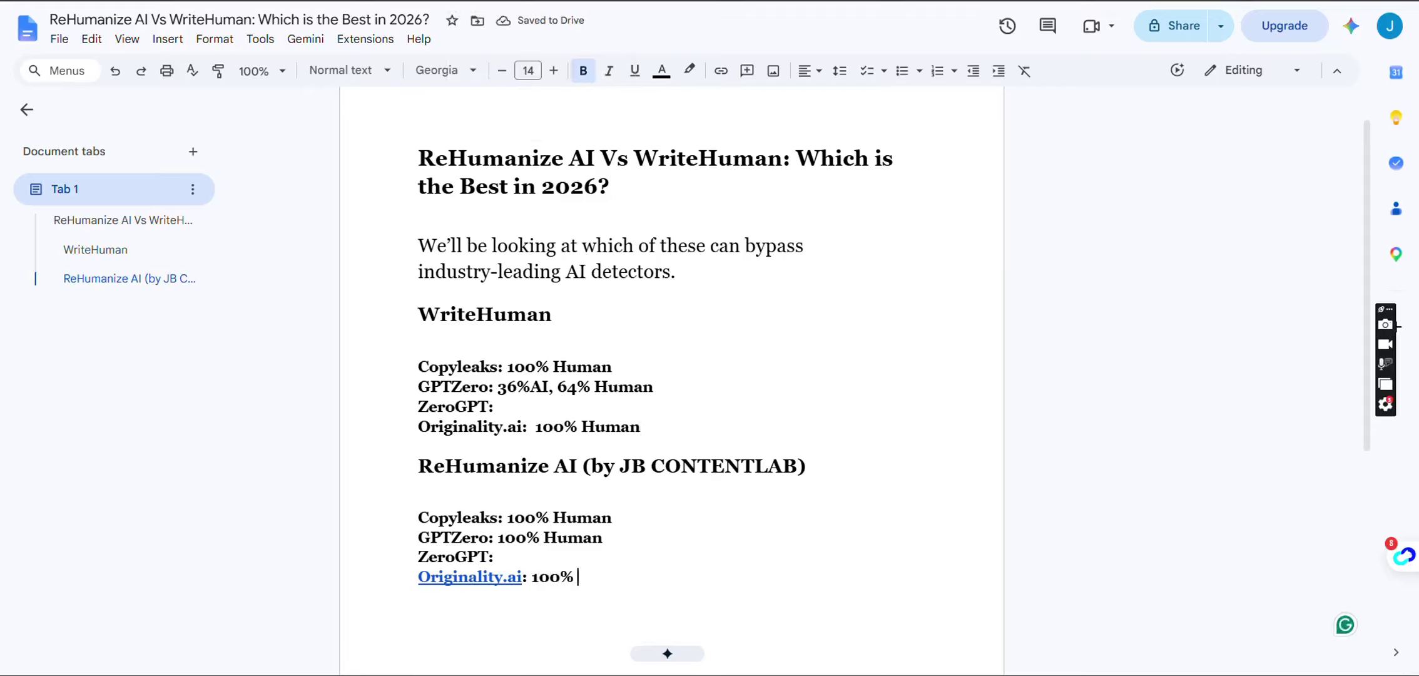
# - Return to WriteHuman and copy the selected humanized Variation 1 text
pyautogui.hotkey('ctrl', 'Tab')
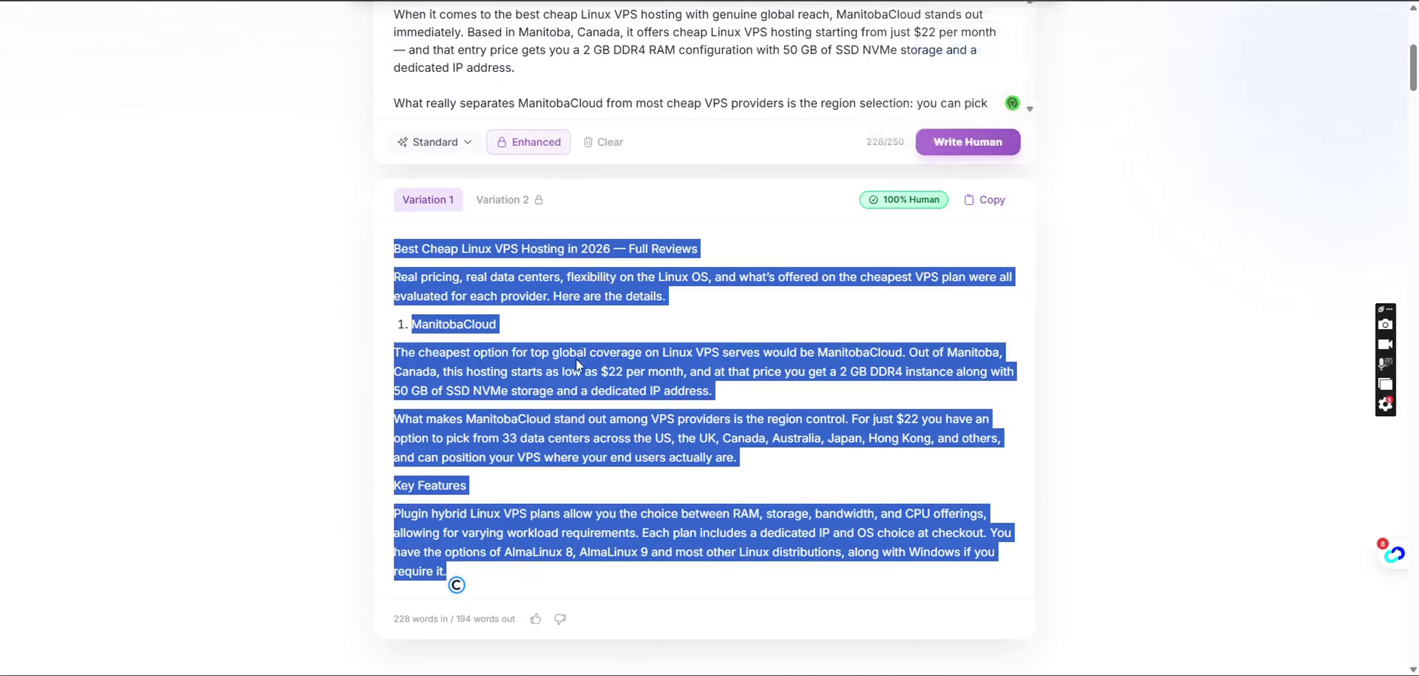
pyautogui.rightClick(549, 369)
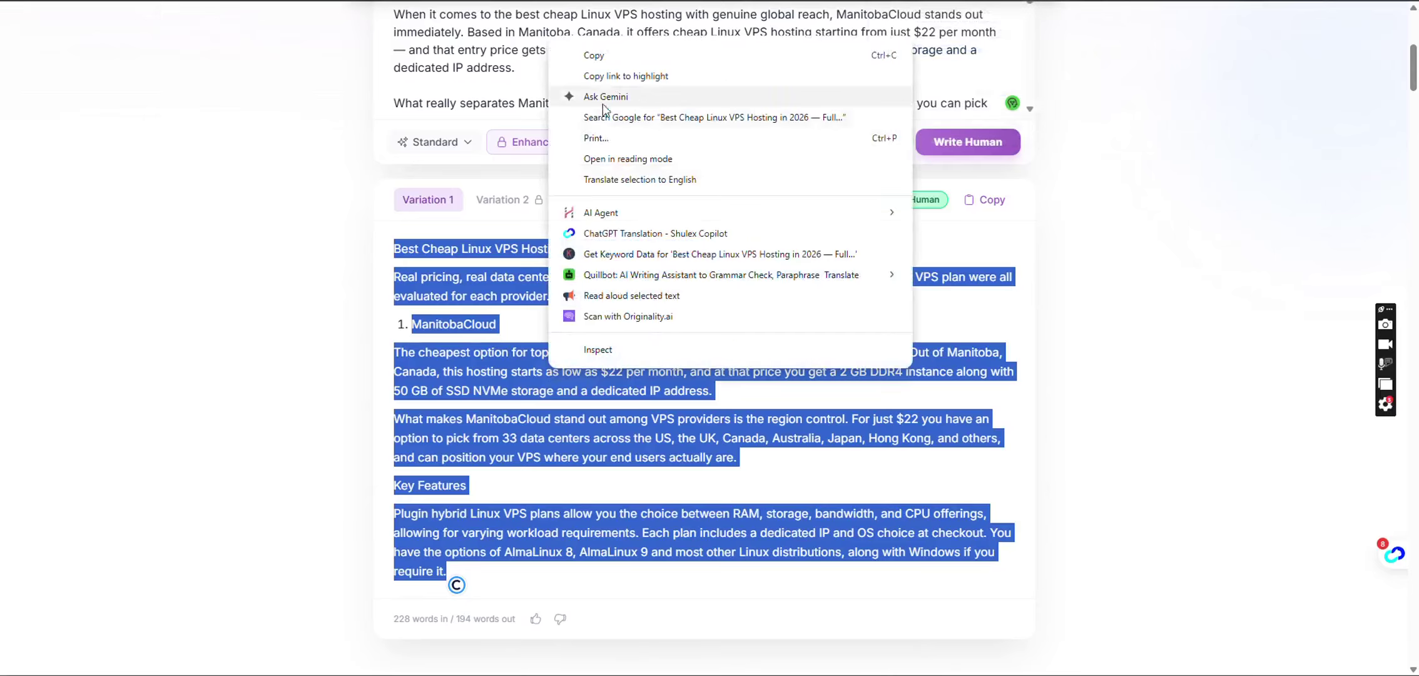
pyautogui.click(594, 55)
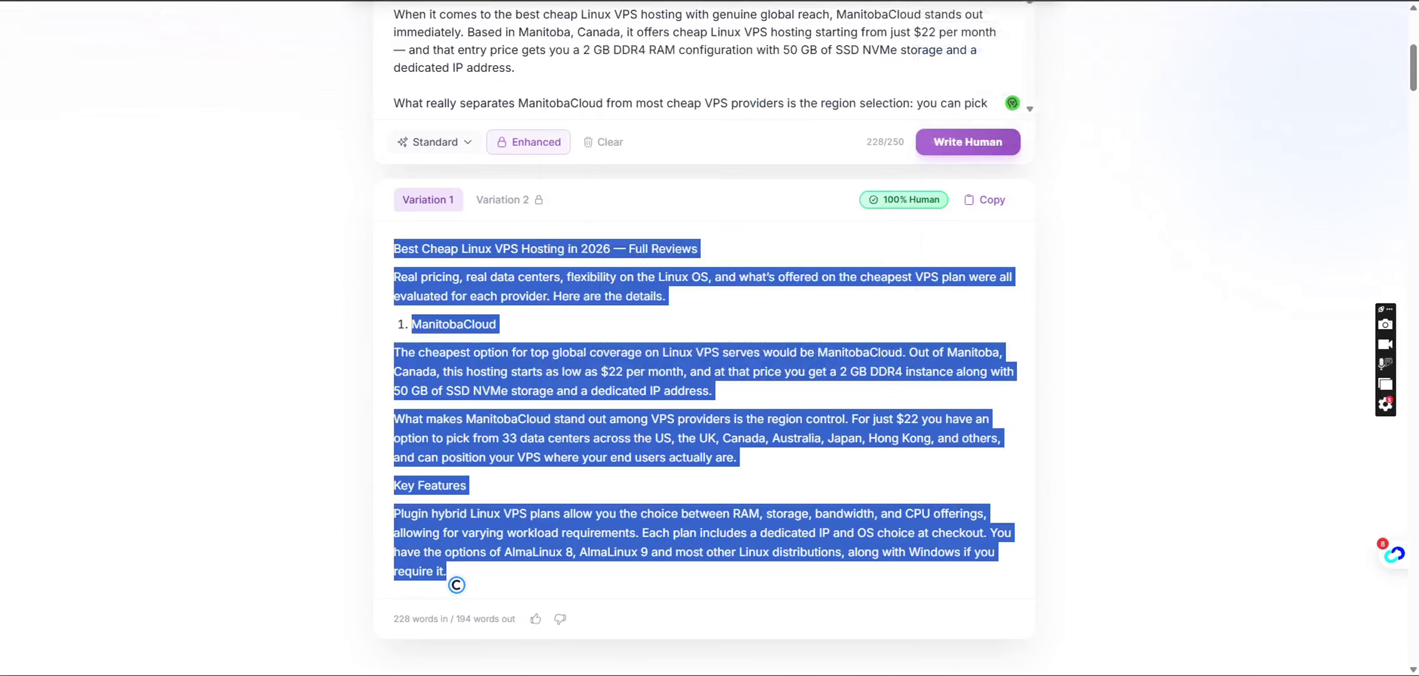
# - Switch to ZeroGPT, paste WriteHuman's humanized text, run the AI detection and review the result
pyautogui.hotkey('ctrl', 'Tab')
pyautogui.click(485, 239)
pyautogui.hotkey('ctrl', 'v')
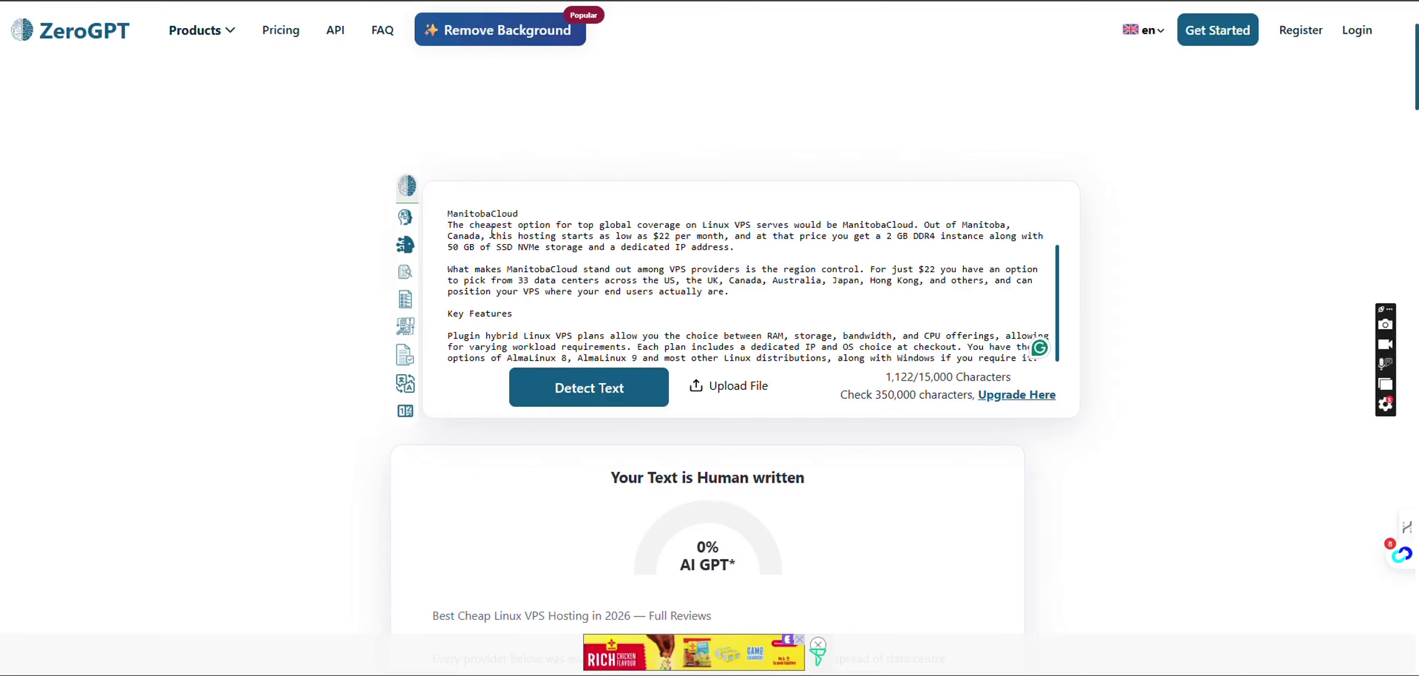
pyautogui.click(621, 401)
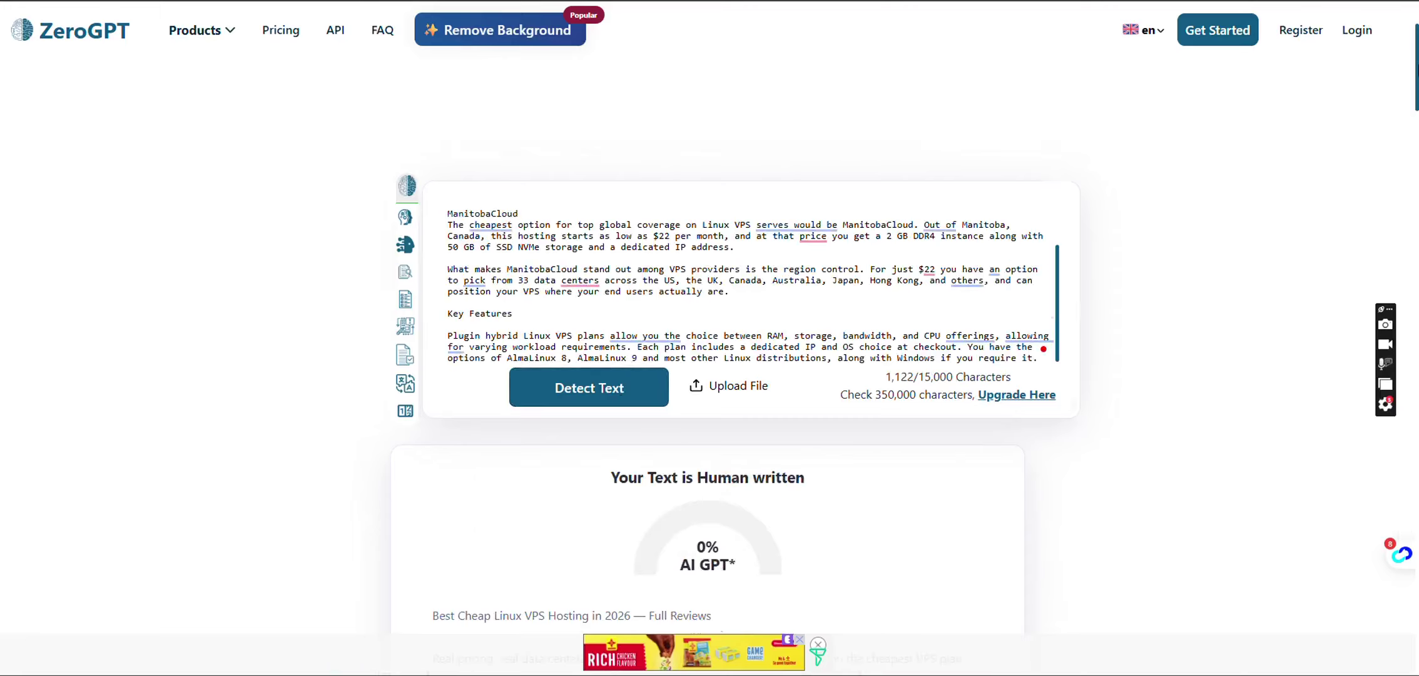
pyautogui.scroll(-4, 709, 376)
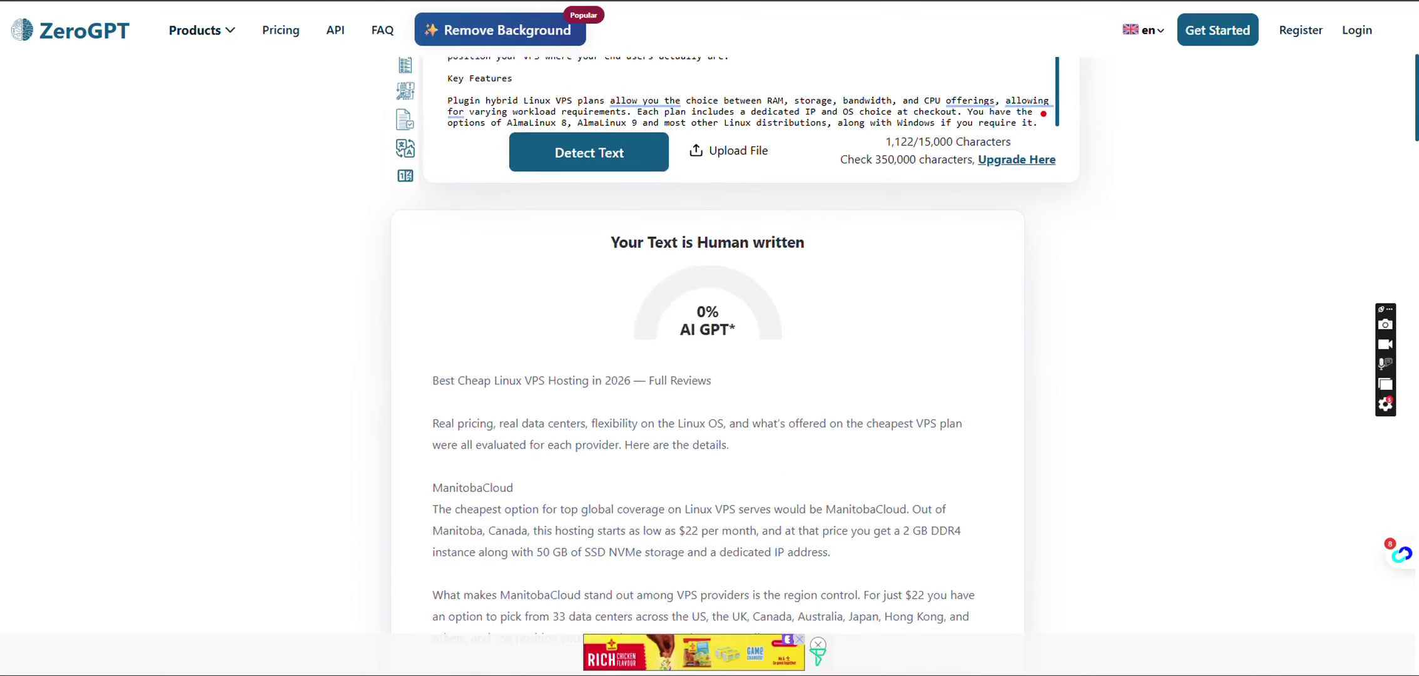
# - Copy the whole humanized text from ReHumanize AI and replace the text in ZeroGPT with it
pyautogui.hotkey('ctrl', 'Tab')
pyautogui.hotkey('ctrl', 'a')
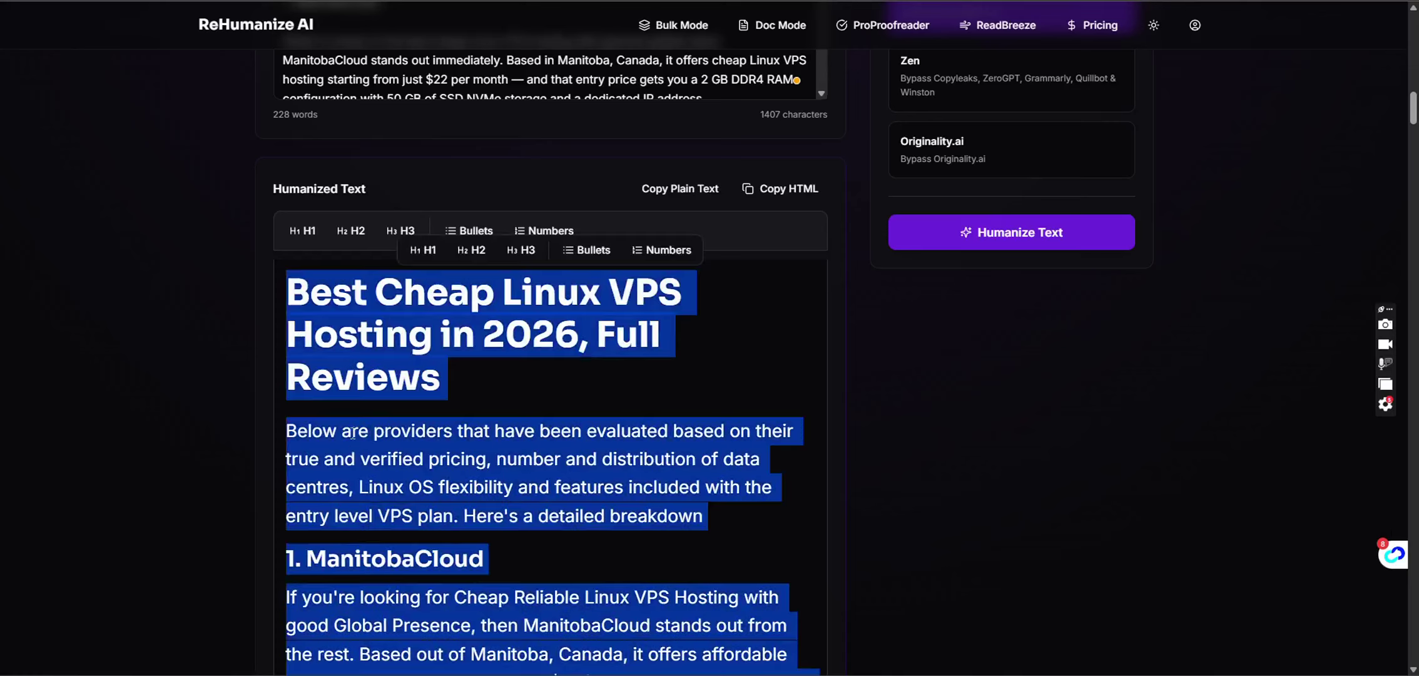
pyautogui.hotkey('ctrl', 'shift', 'Tab')
pyautogui.scroll(-1, 706, 345)
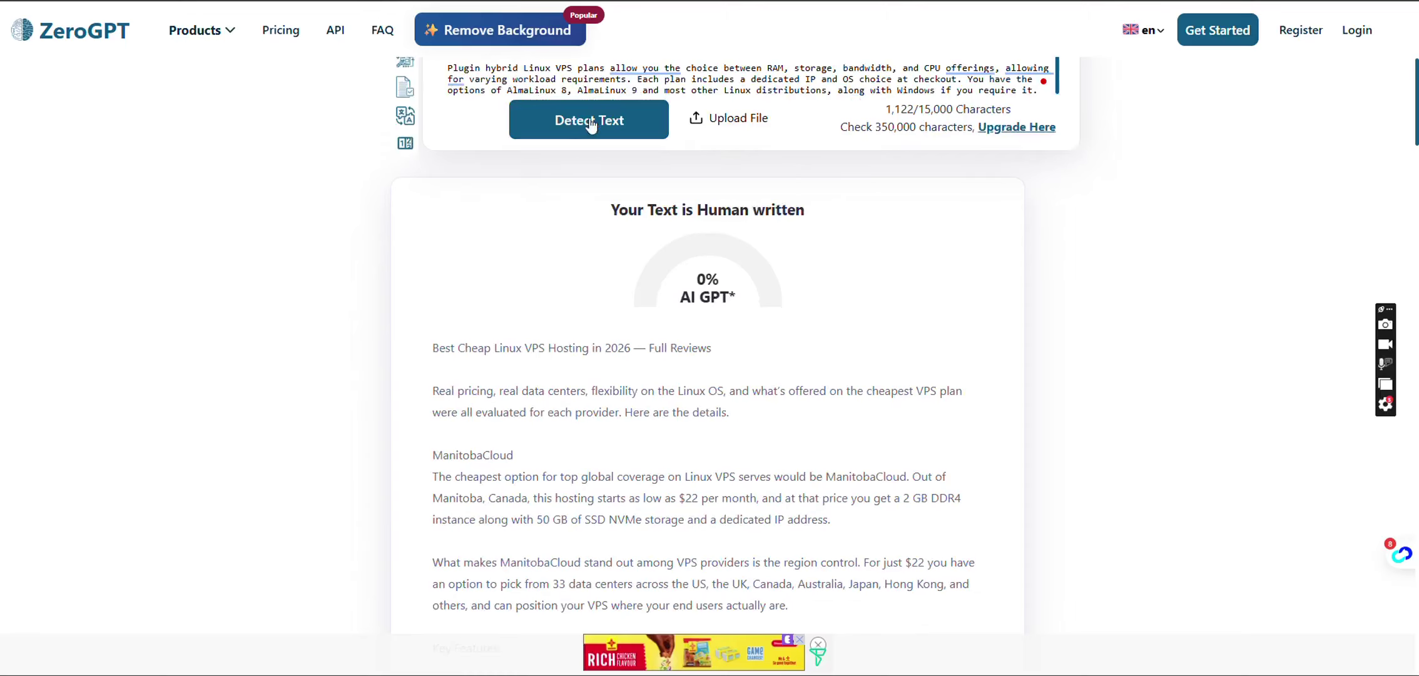
pyautogui.scroll(4, 174, 227)
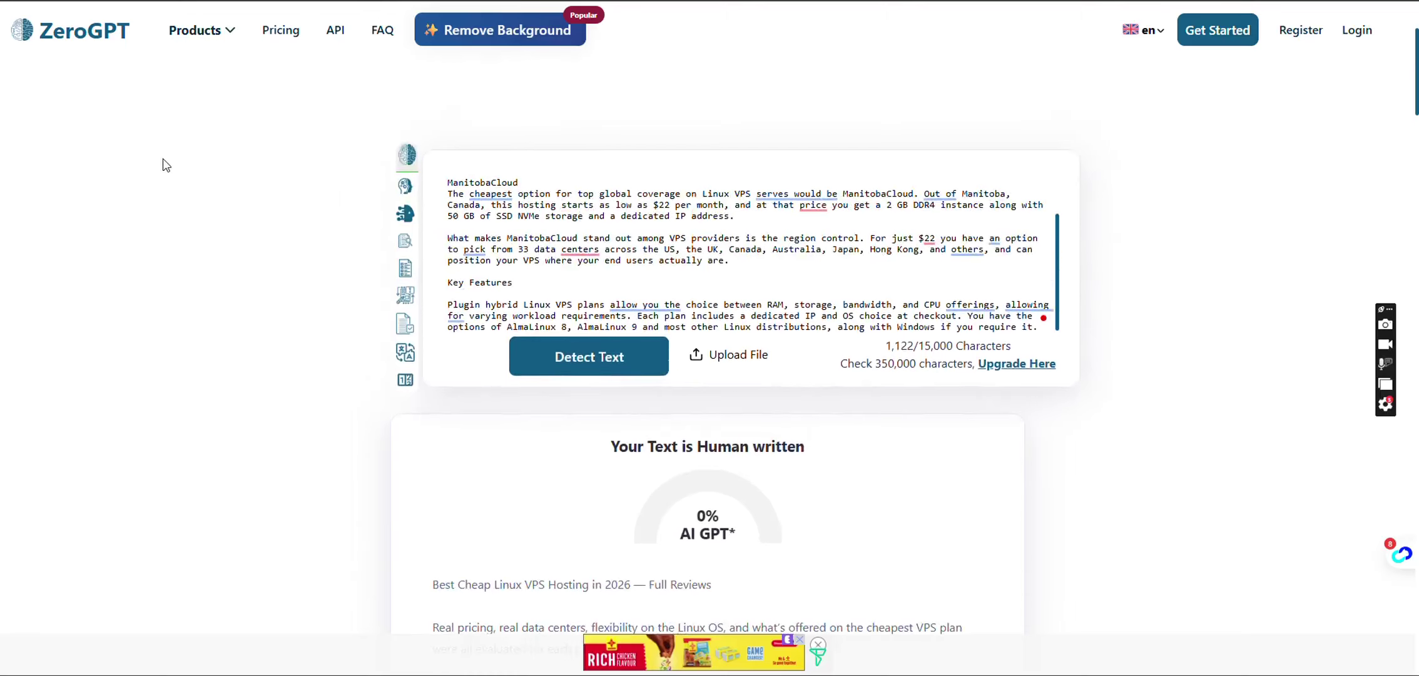
pyautogui.click(484, 215)
pyautogui.hotkey('ctrl', 'a')
pyautogui.press('BackSpace')
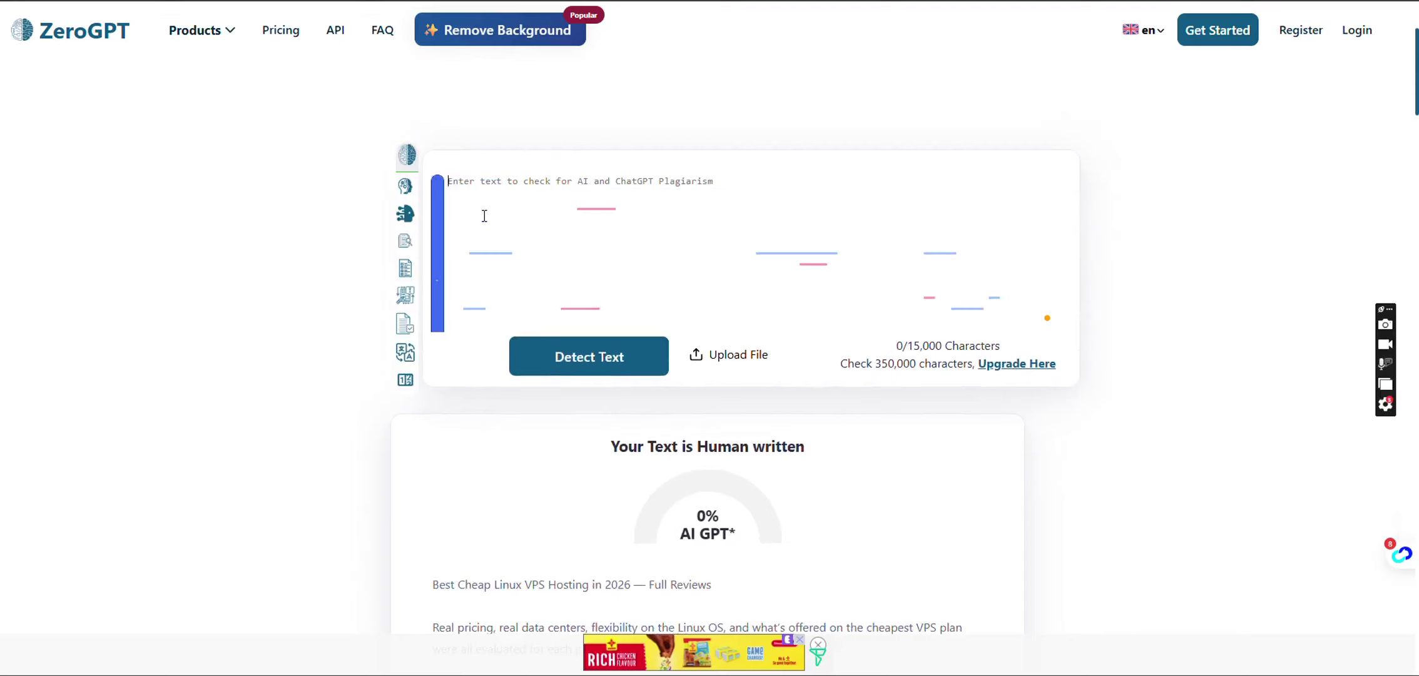
pyautogui.hotkey('ctrl', 'v')
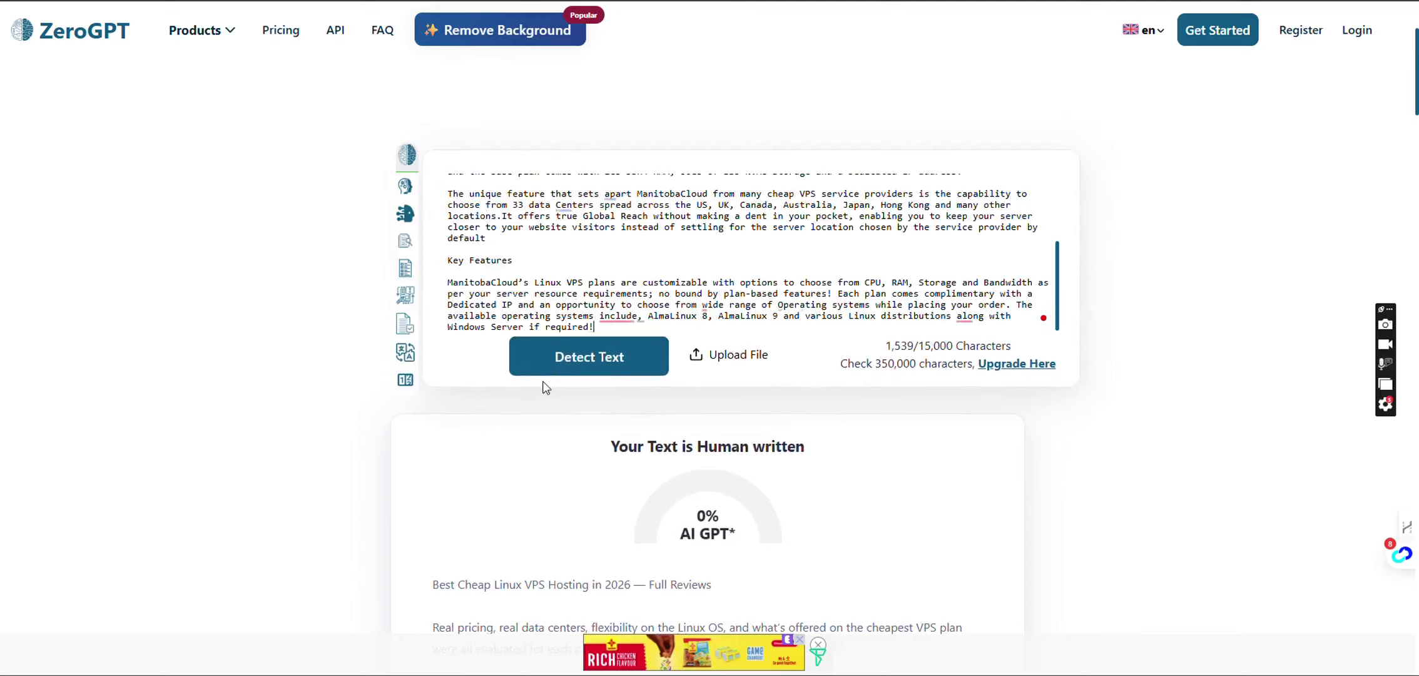
# - Run ZeroGPT's detection on ReHumanize AI's text and review the result
pyautogui.click(544, 369)
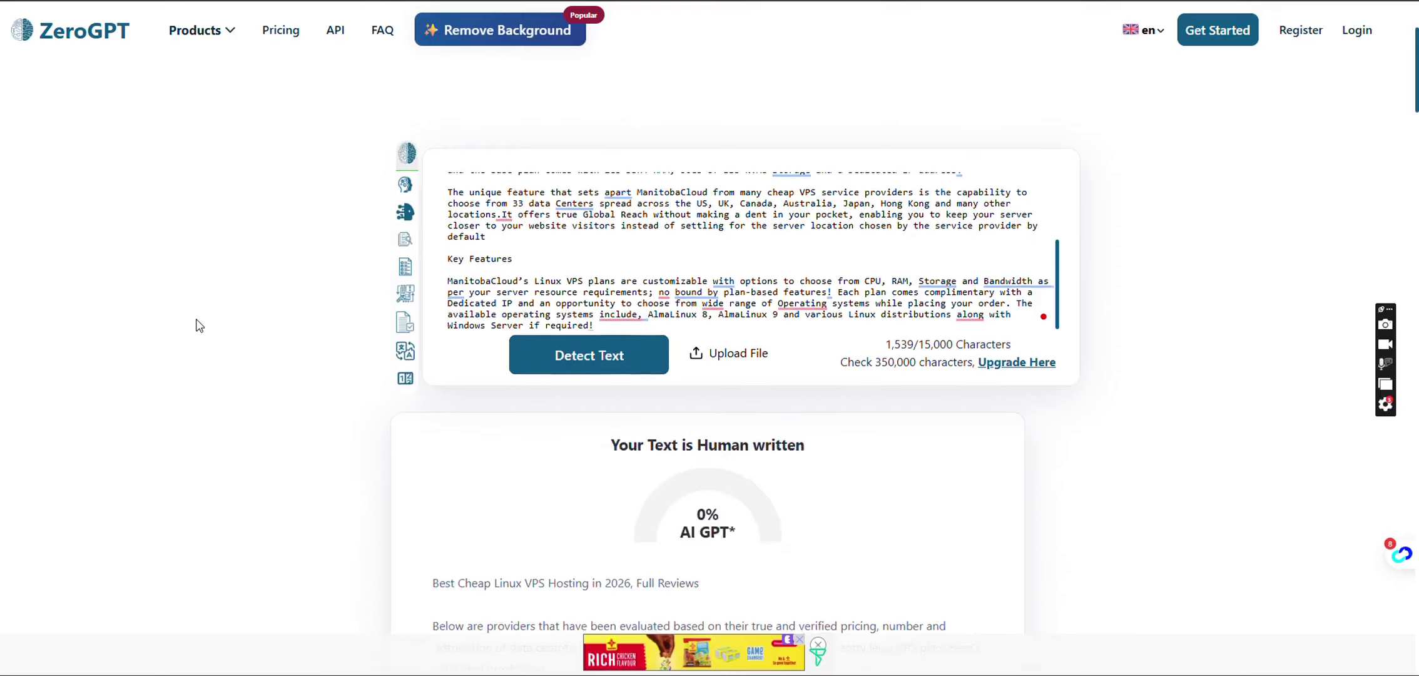
pyautogui.scroll(-1, 196, 319)
pyautogui.scroll(-3, 196, 325)
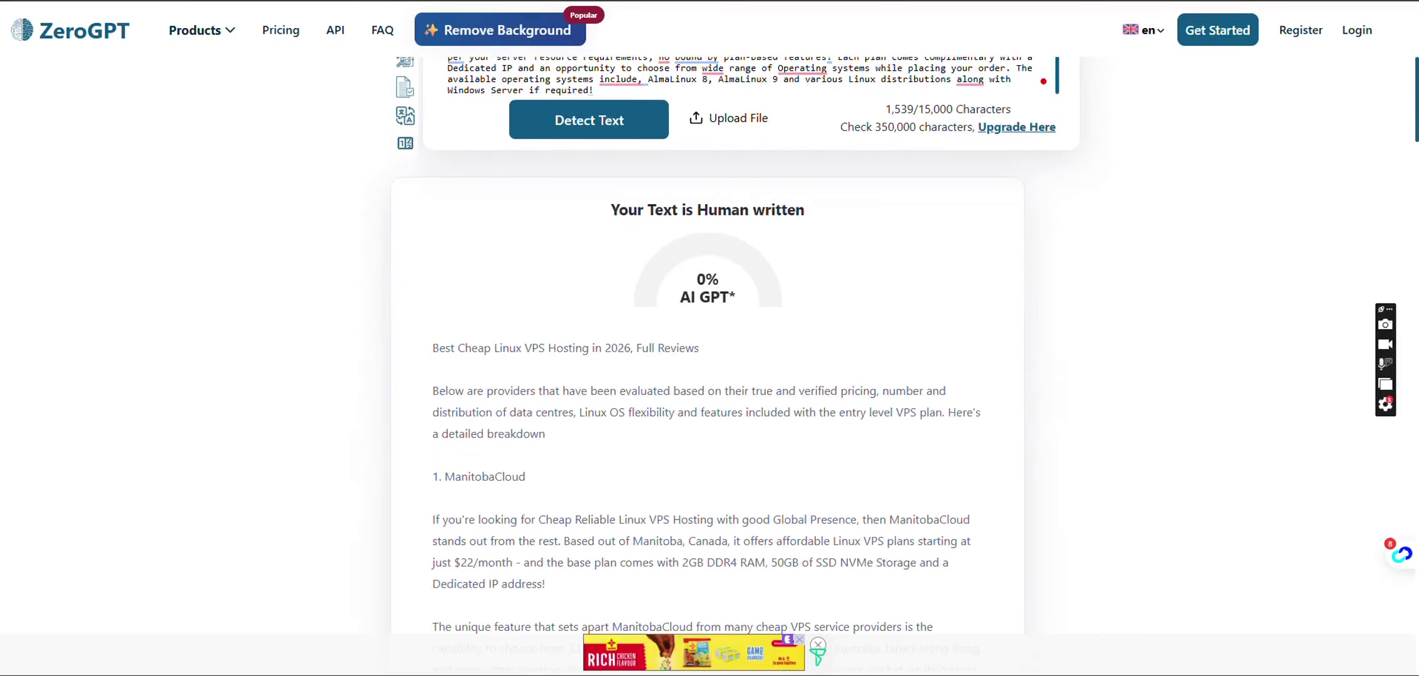
# - Enter "100% Human" as WriteHuman's ZeroGPT result in the comparison document
pyautogui.hotkey('ctrl', 'Tab')
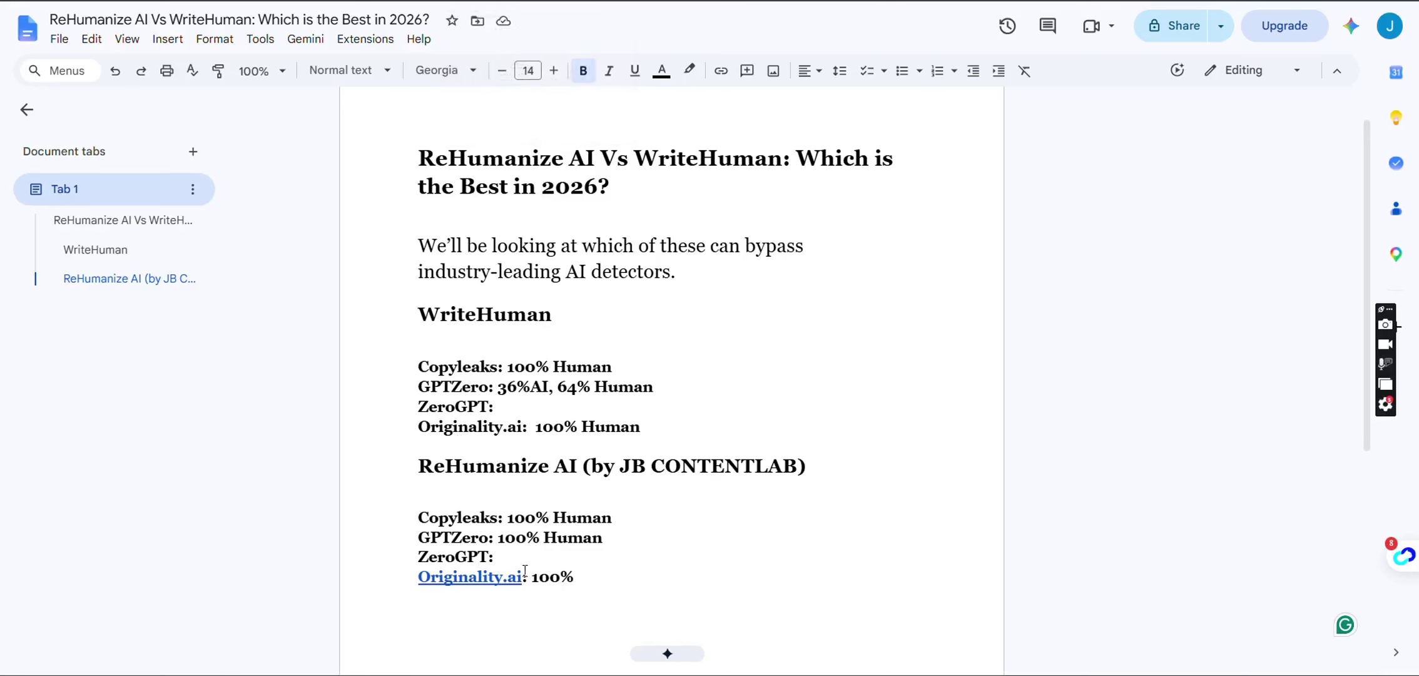
pyautogui.click(530, 411)
pyautogui.write('100% ')
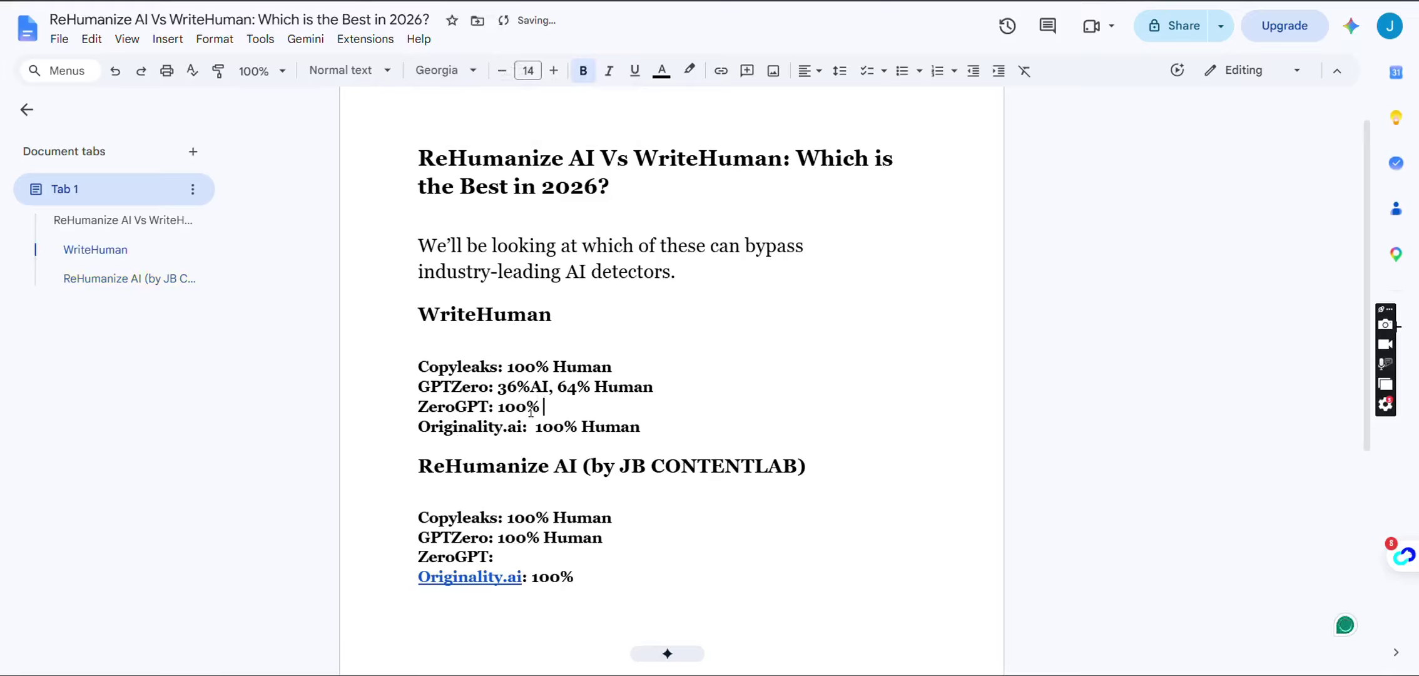
pyautogui.write('Human')
# - Enter "100% Human" as ReHumanize AI's ZeroGPT result and add "Human" after its Originality.ai score
pyautogui.click(519, 552)
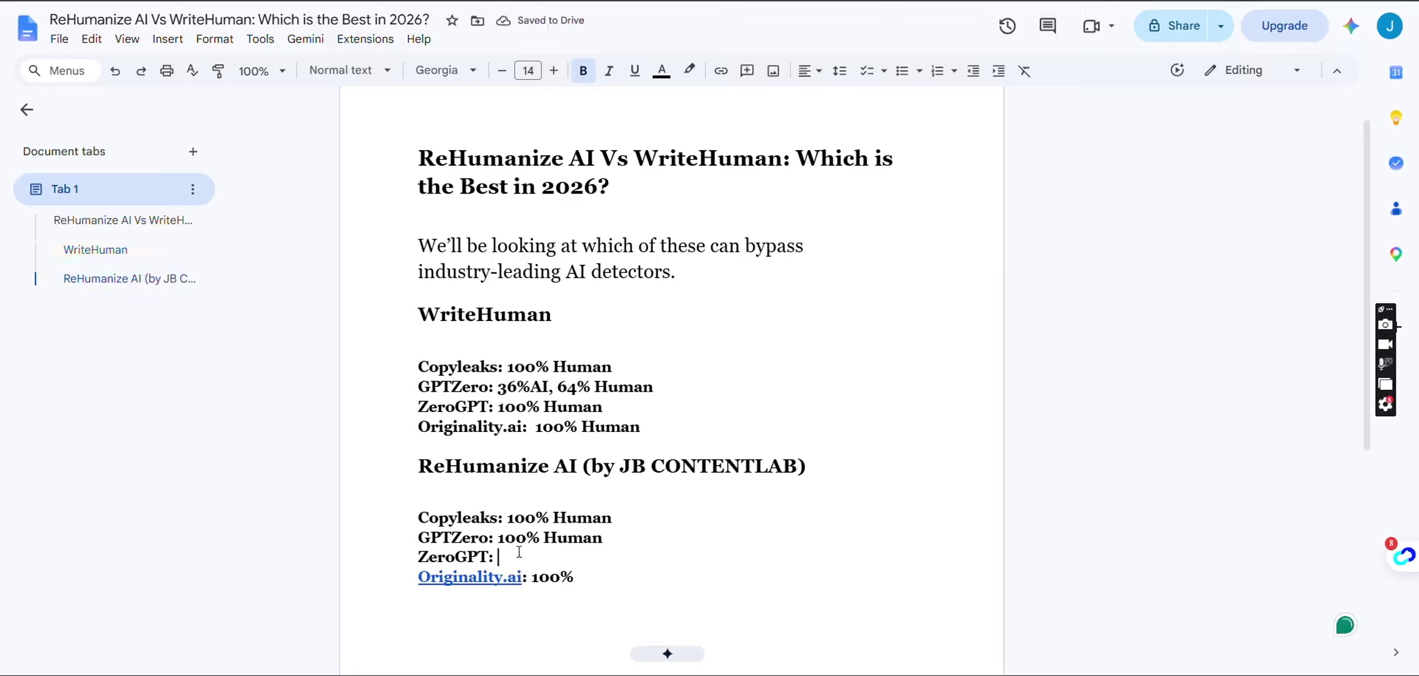
pyautogui.write('100% Human')
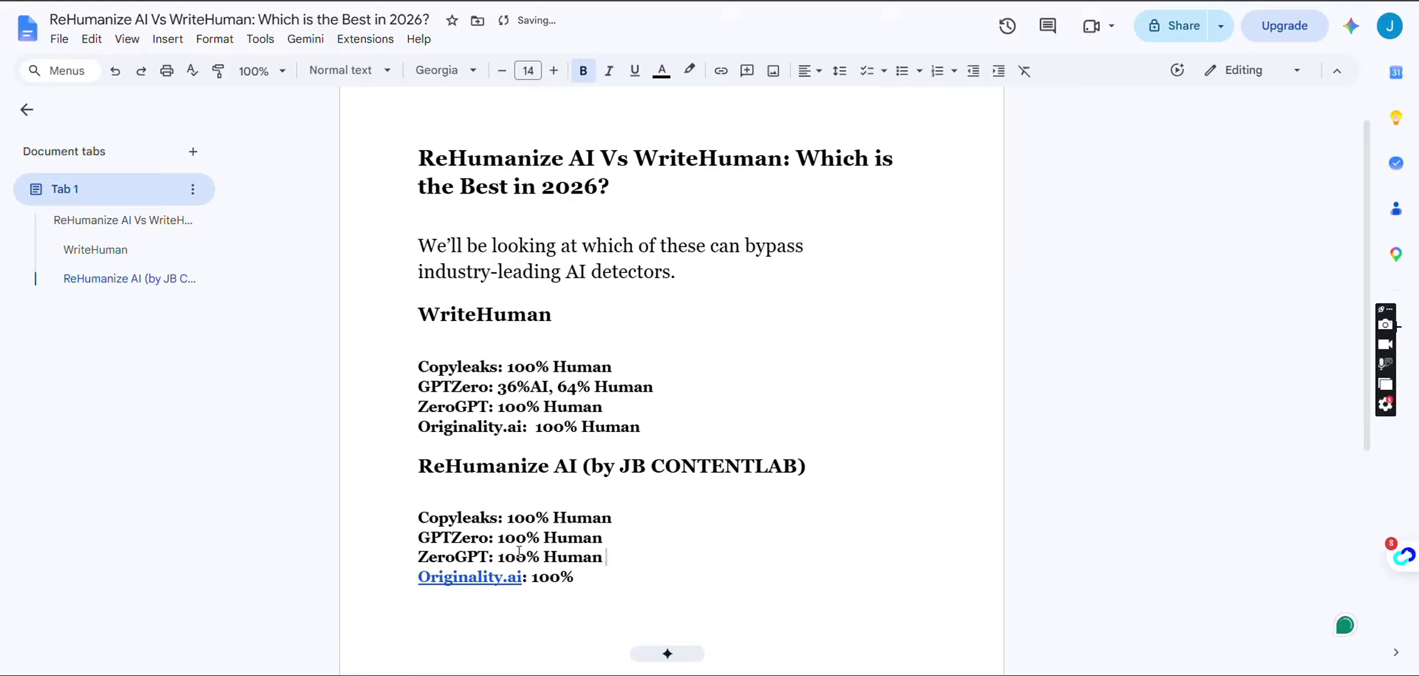
pyautogui.click(588, 580)
pyautogui.write('Human')
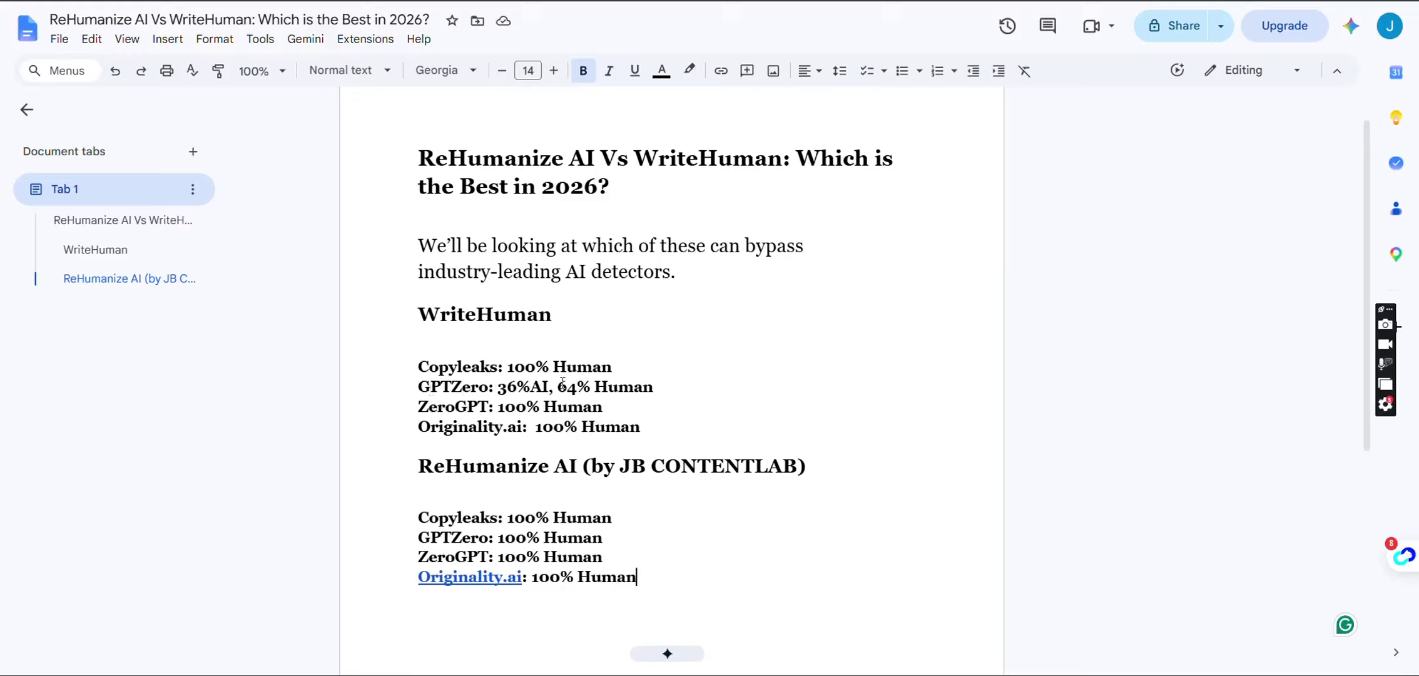
# - Review the recorded detector scores, starting with WriteHuman's GPTZero result and continuing through ReHumanize AI's list
pyautogui.moveTo(556, 385); pyautogui.dragTo(643, 387)
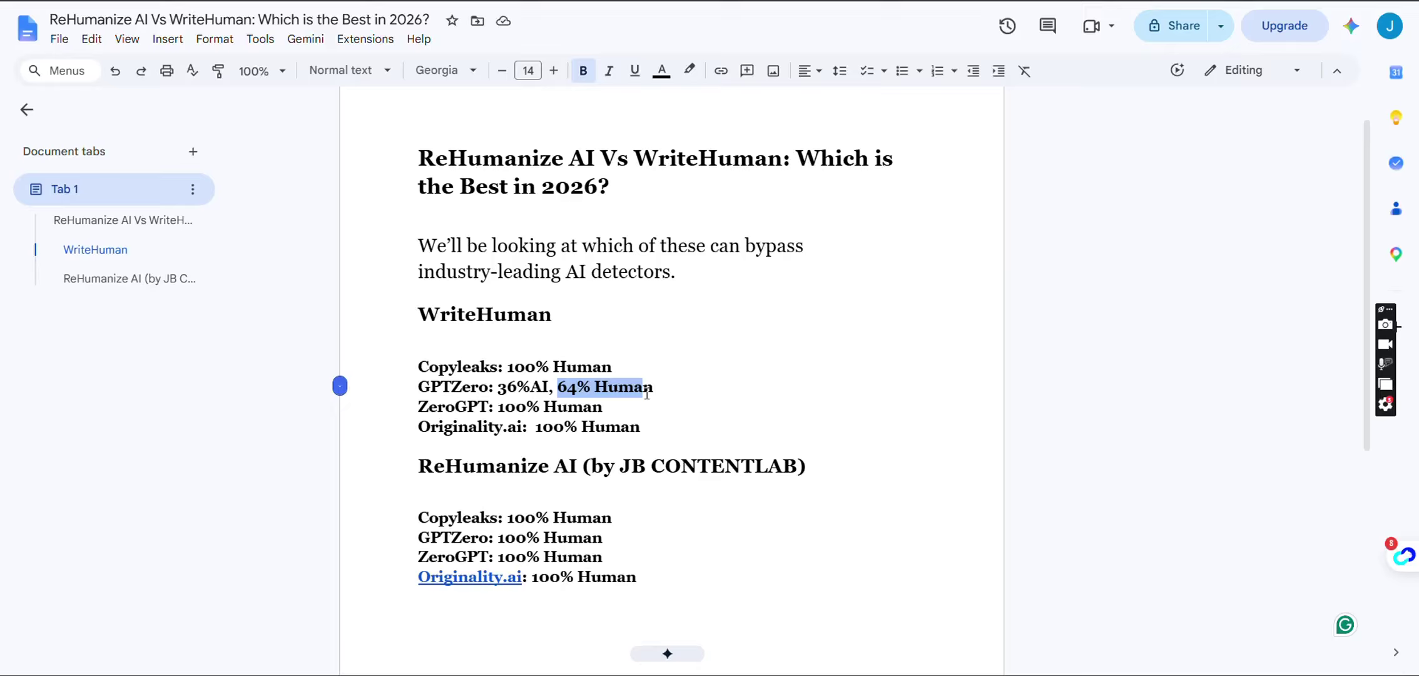
pyautogui.moveTo(507, 387); pyautogui.dragTo(529, 387)
pyautogui.click(470, 387)
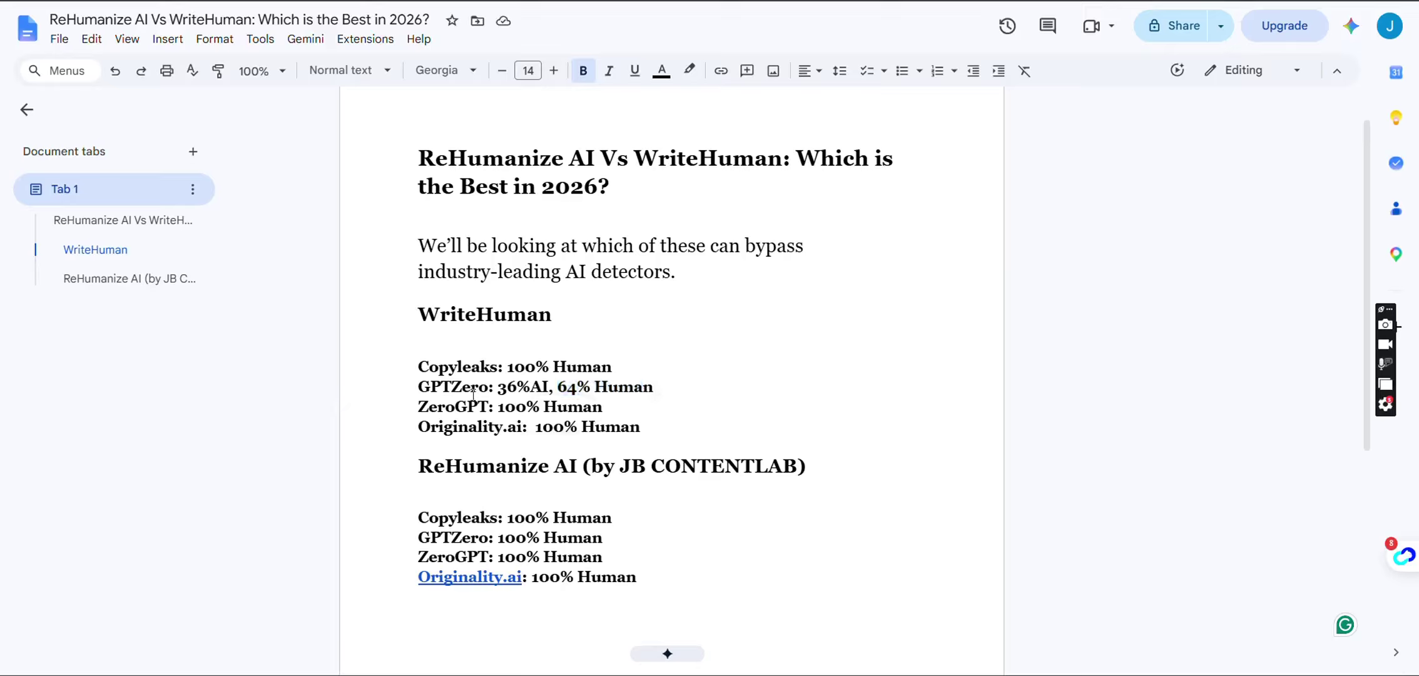
pyautogui.click(461, 466)
pyautogui.press('Down')
pyautogui.press('Down')
pyautogui.press('Down')
pyautogui.press('Down')
pyautogui.press('Down')
pyautogui.press('End')
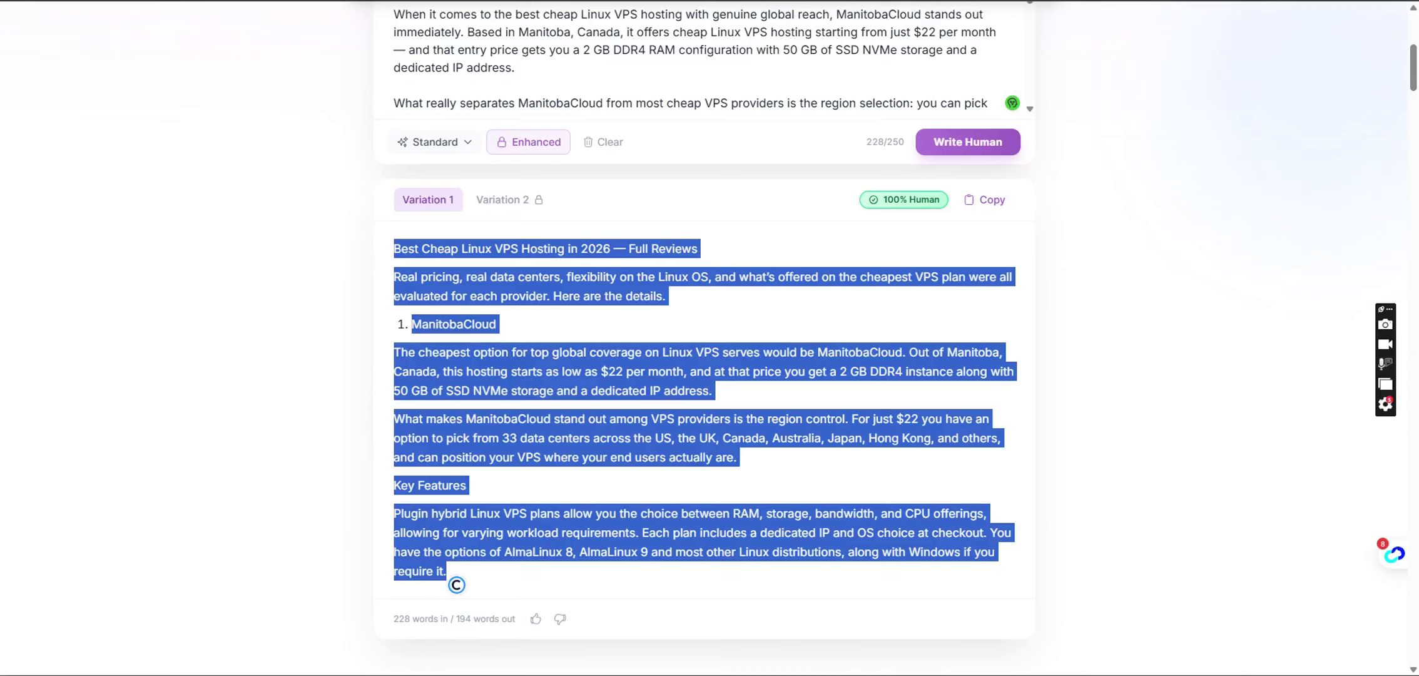
# - Deselect WriteHuman's Variation 1 text and read through it to judge its quality
pyautogui.click(463, 386)
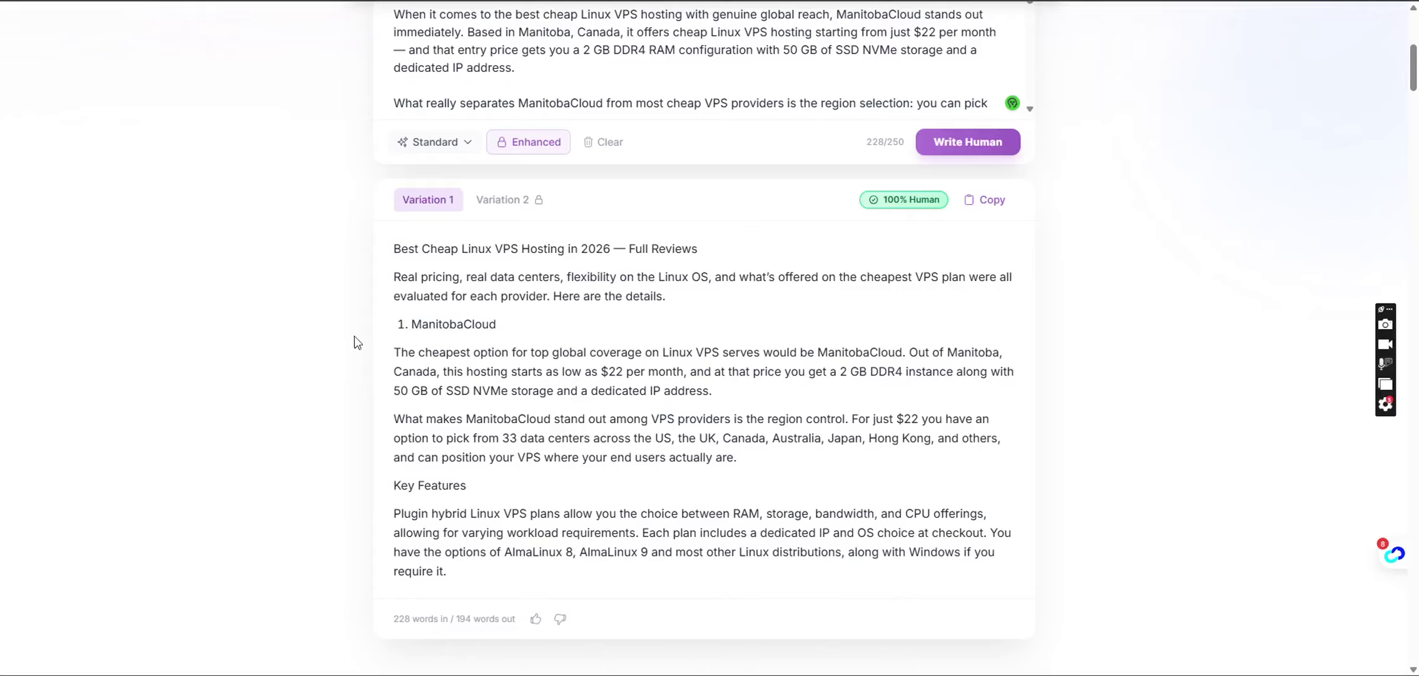
pyautogui.scroll(-1, 322, 343)
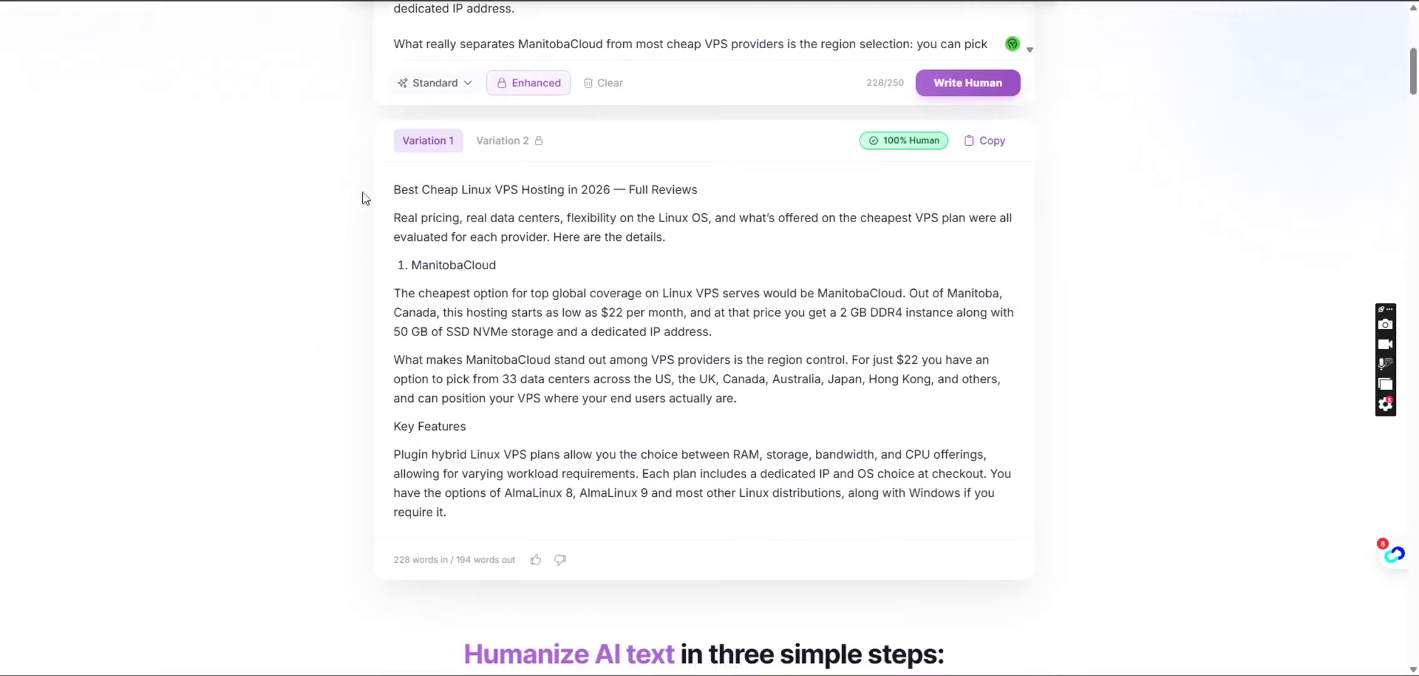
pyautogui.scroll(-1, 357, 201)
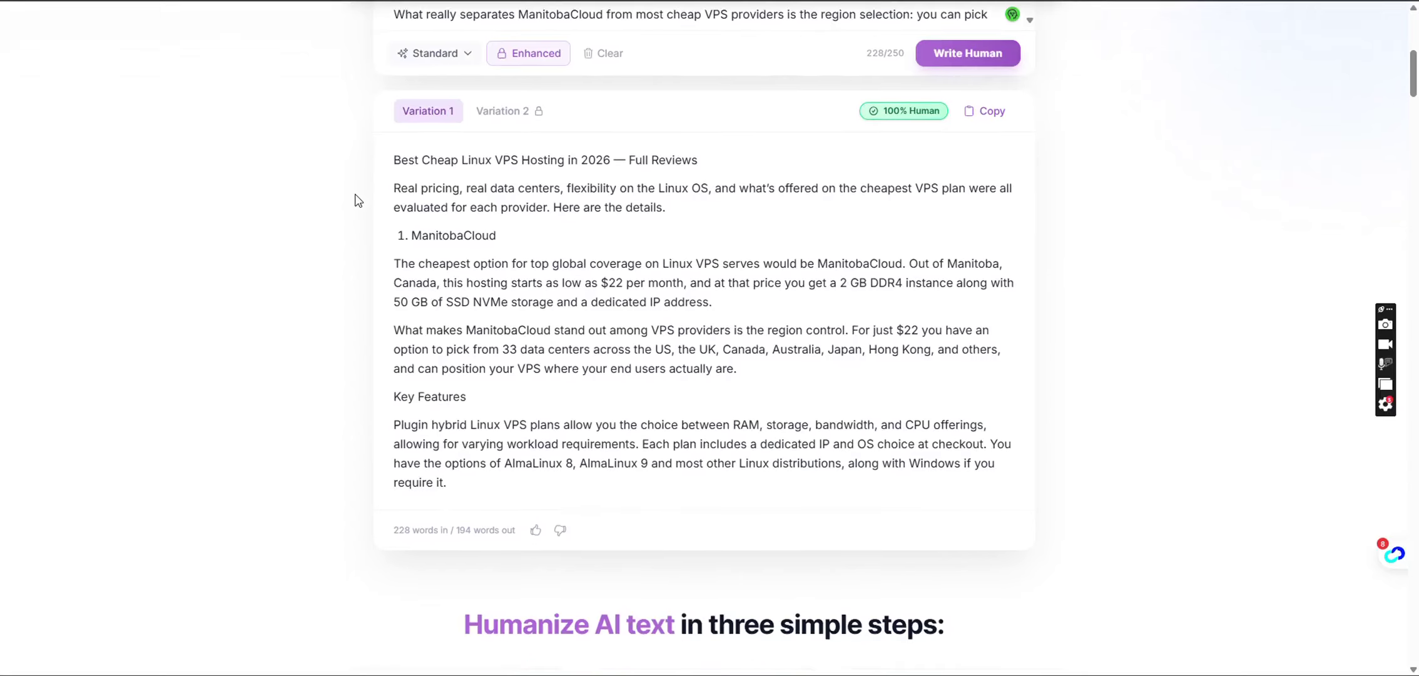
pyautogui.scroll(-1, 358, 200)
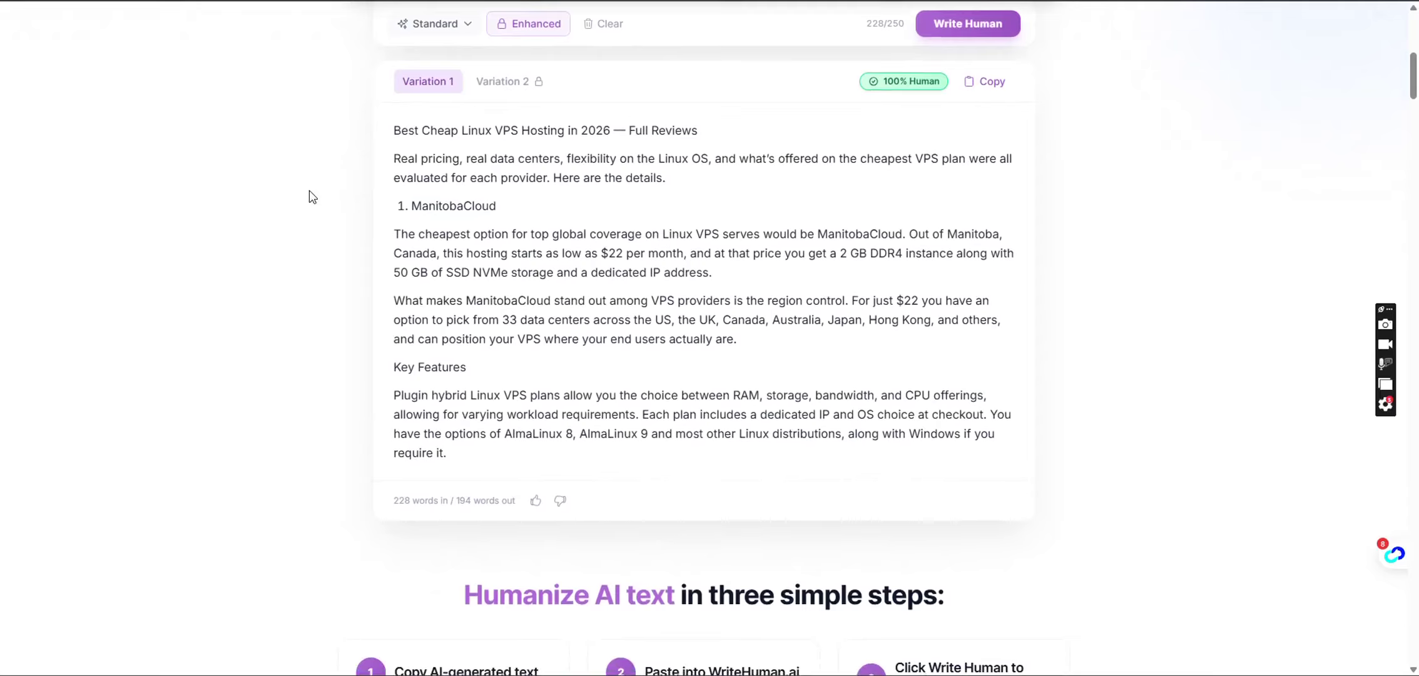
# - Switch to ReHumanize AI, deselect its humanized text and read it to compare formatting and wording with WriteHuman's output
pyautogui.hotkey('ctrl', 'Tab')
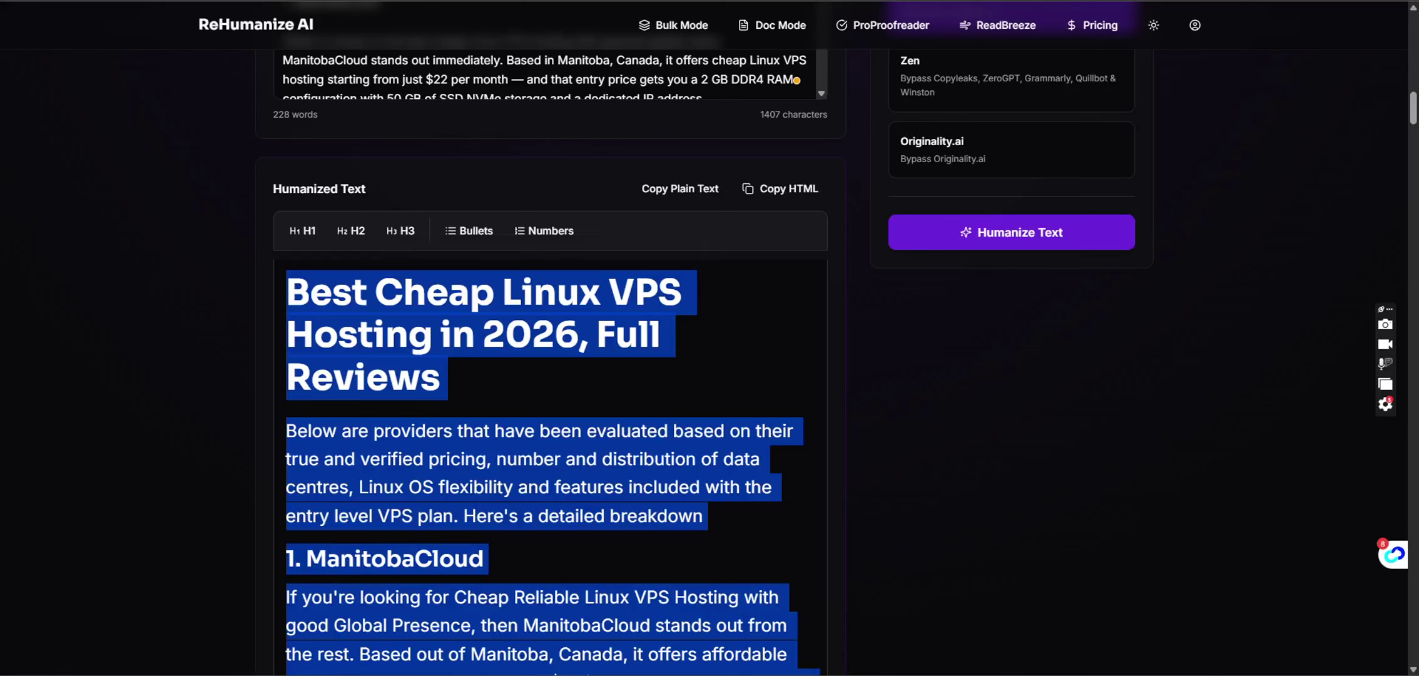
pyautogui.click(70, 337)
pyautogui.scroll(-1, 70, 337)
pyautogui.scroll(-3, 70, 337)
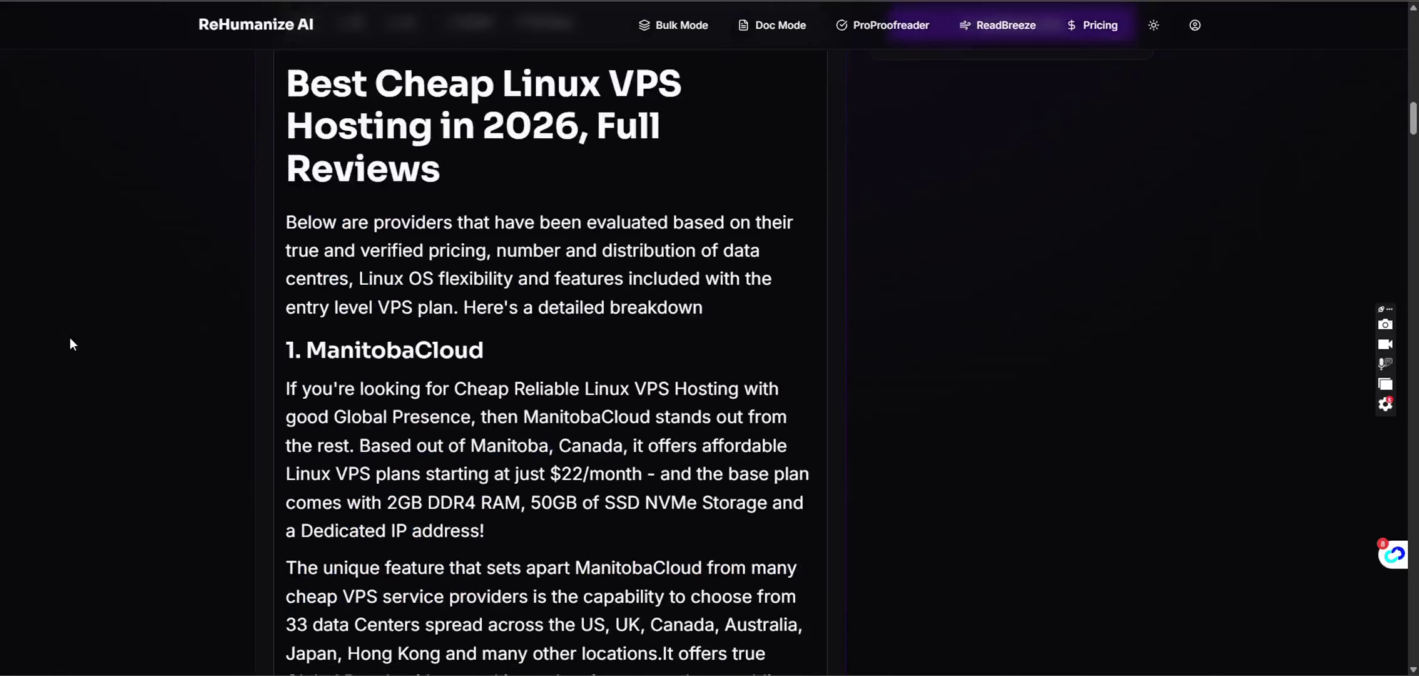
pyautogui.scroll(-2, 71, 338)
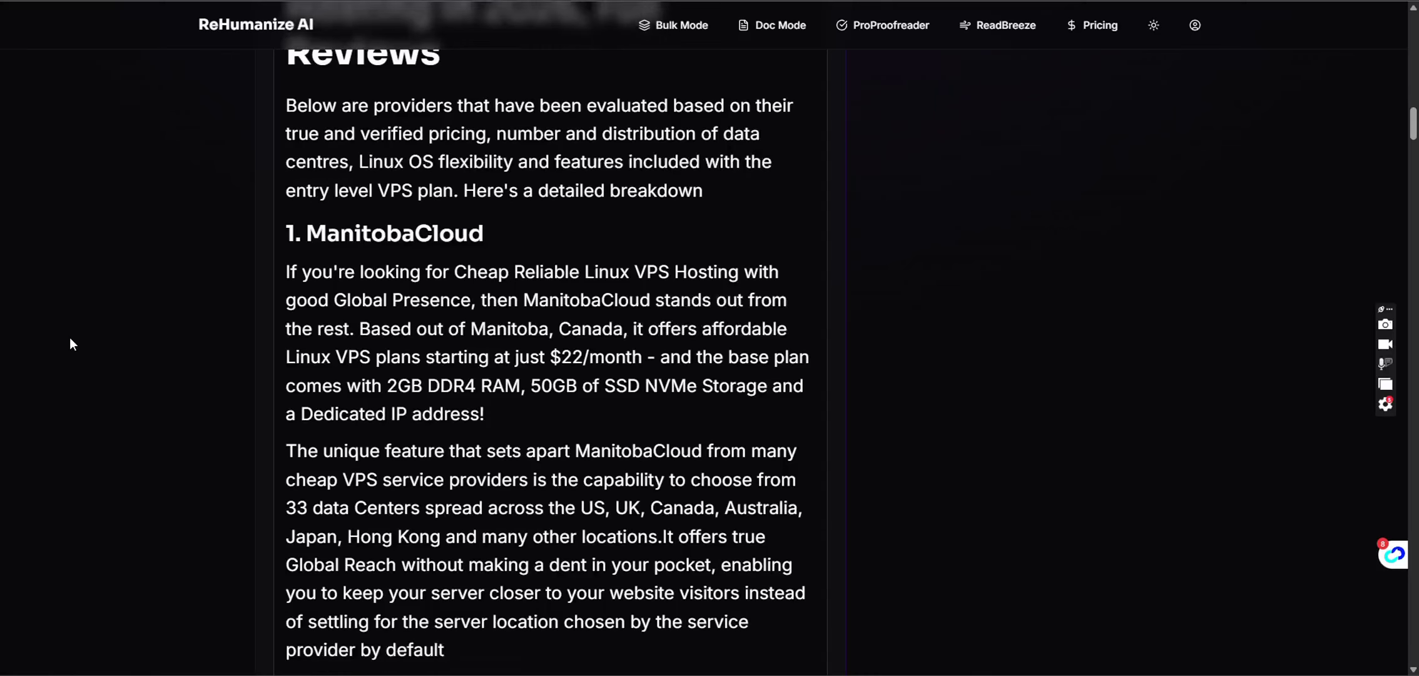
pyautogui.scroll(4, 70, 338)
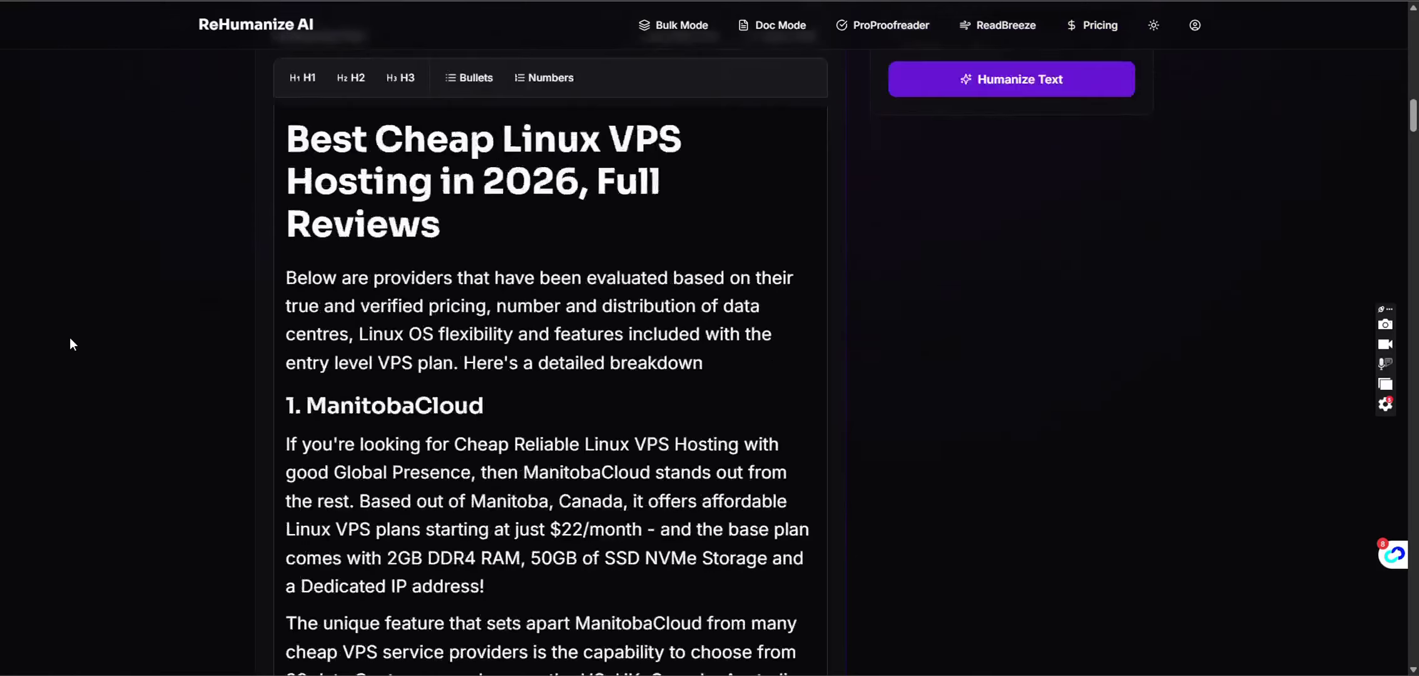
pyautogui.scroll(-4, 70, 339)
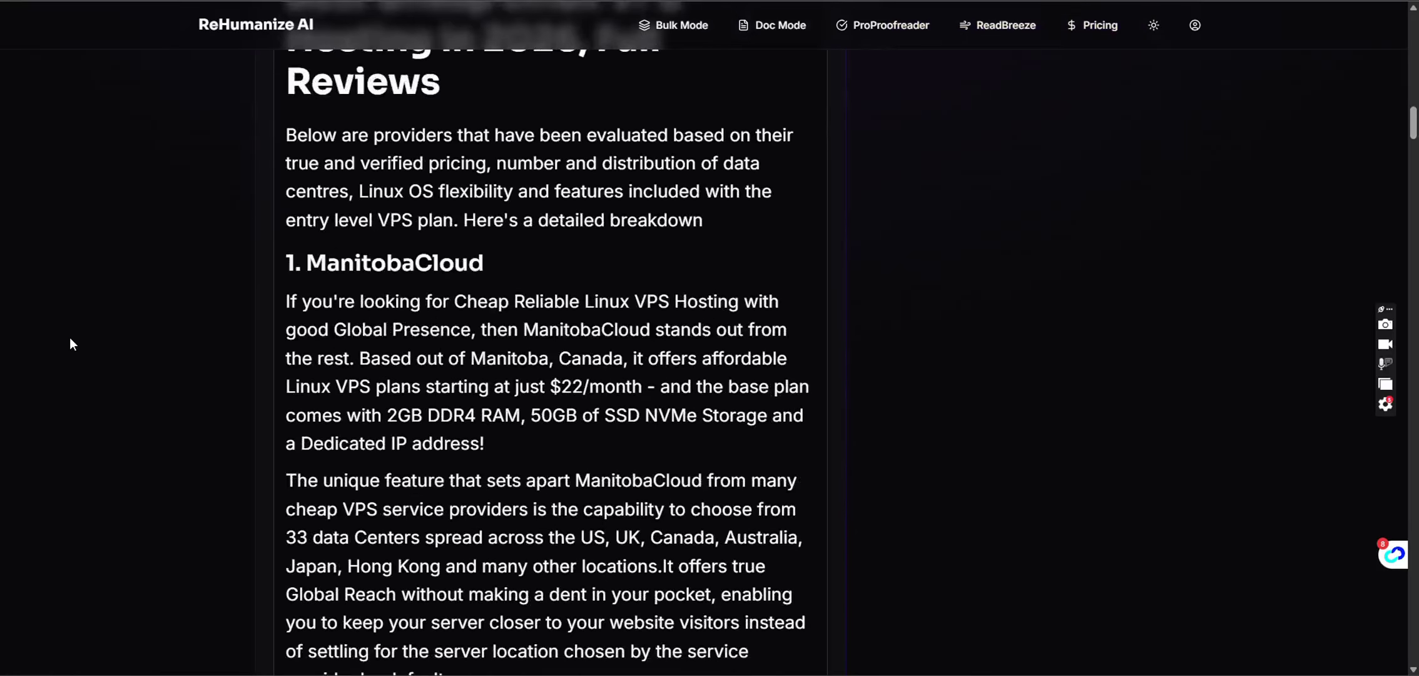
pyautogui.scroll(1, 70, 337)
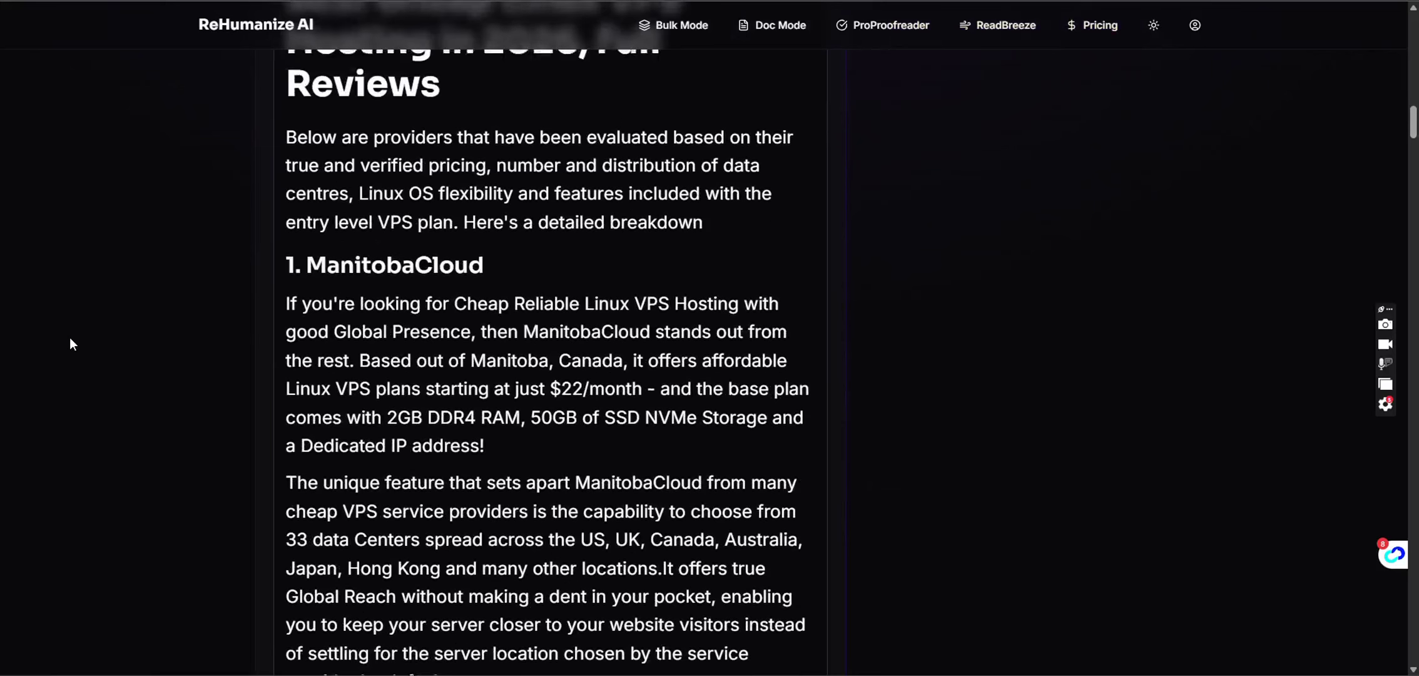
pyautogui.scroll(6, 72, 344)
pyautogui.scroll(3, 70, 343)
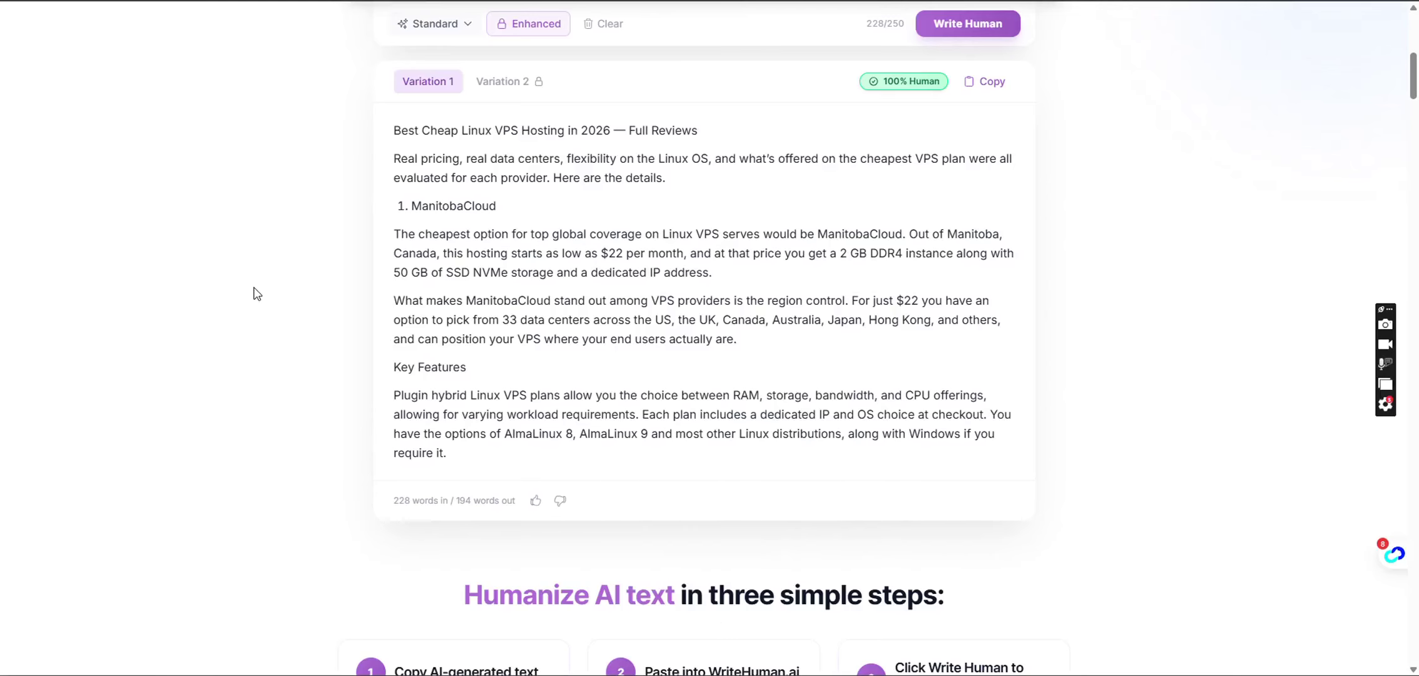
# - Open WriteHuman's pricing page and show the Basic, Pro and Ultra plans with monthly billing
pyautogui.scroll(10, 256, 294)
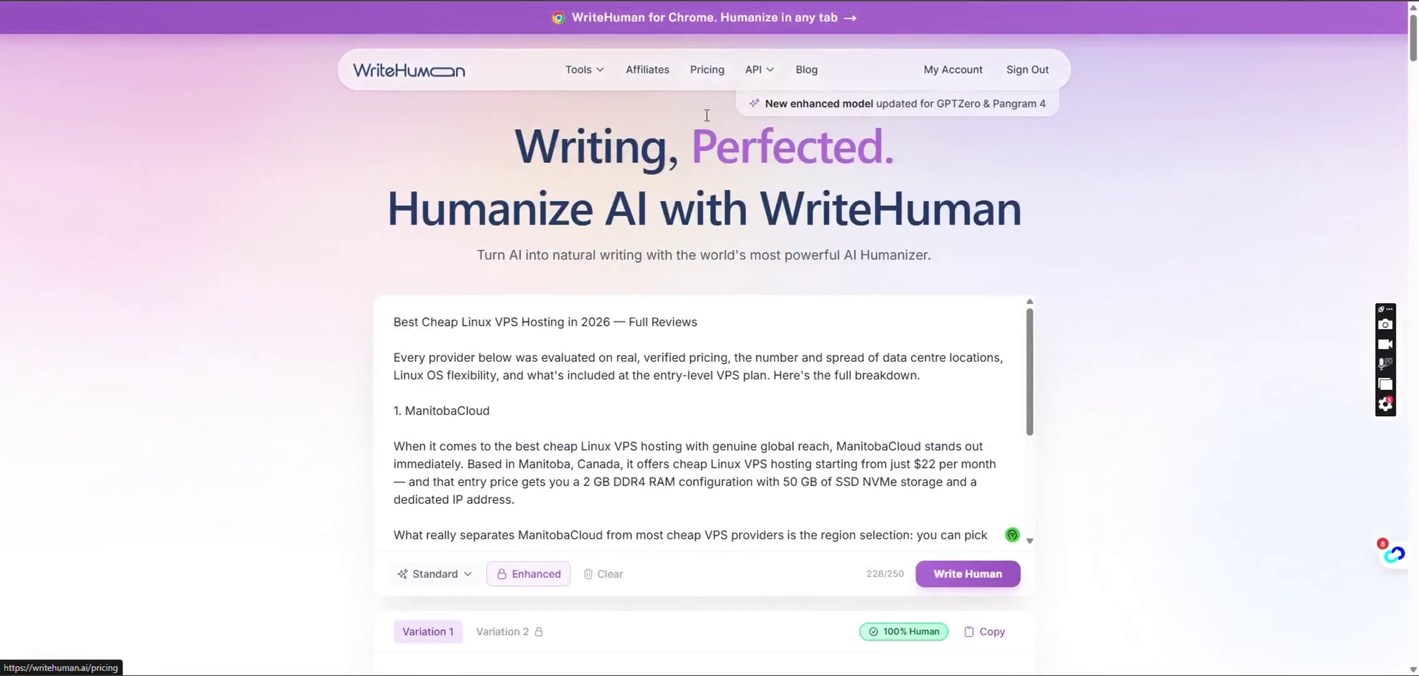
pyautogui.click(717, 72)
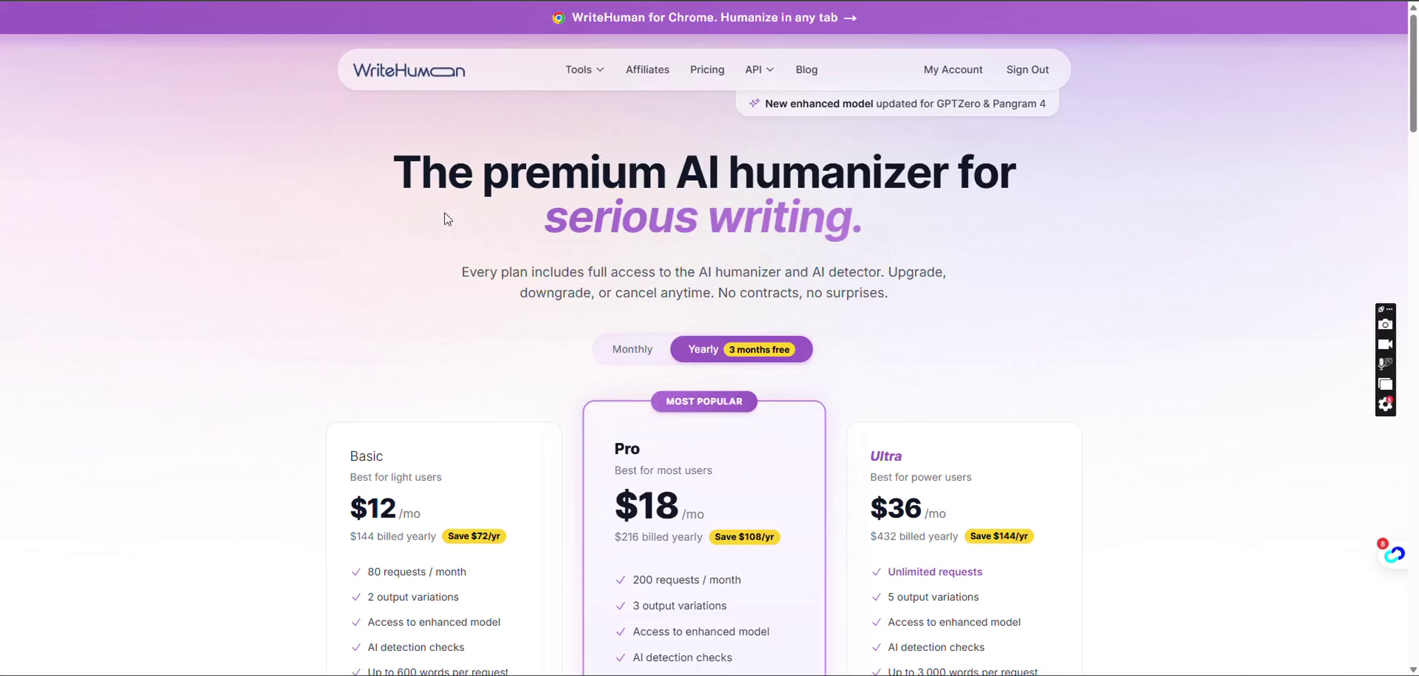
pyautogui.scroll(-4, 187, 308)
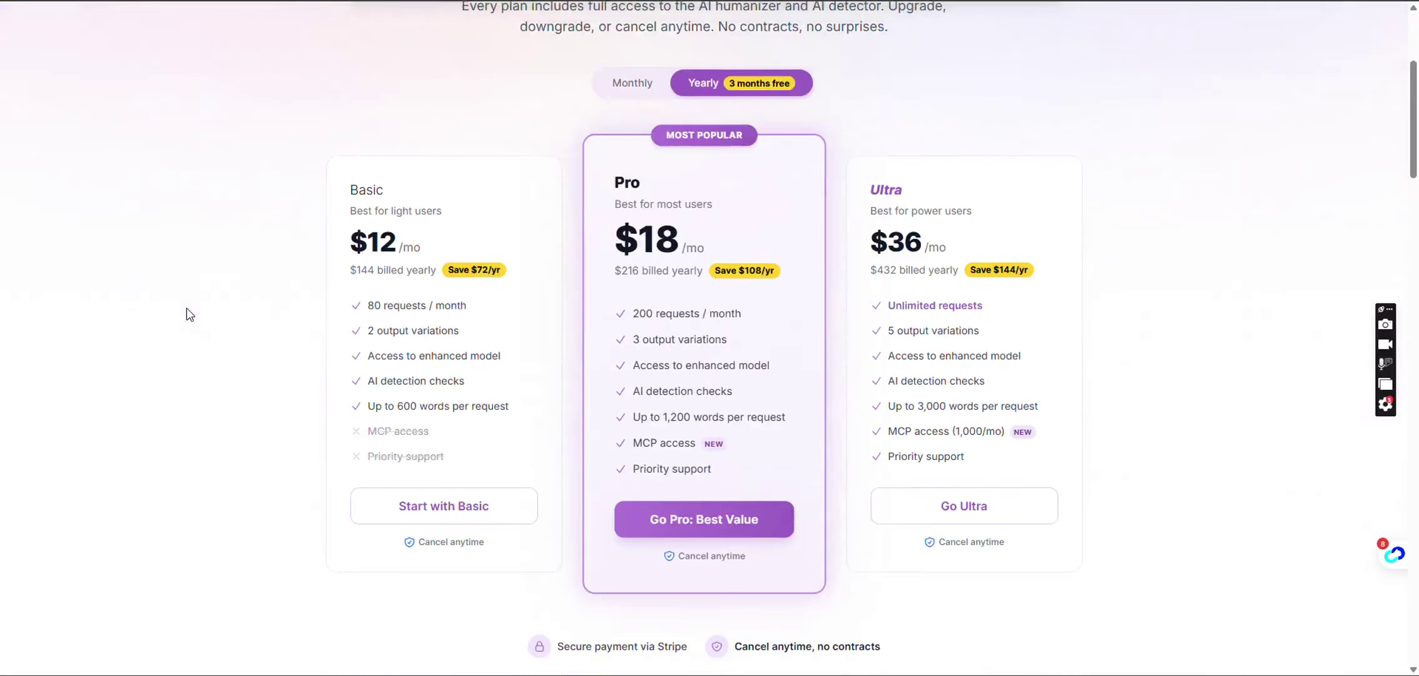
pyautogui.click(636, 90)
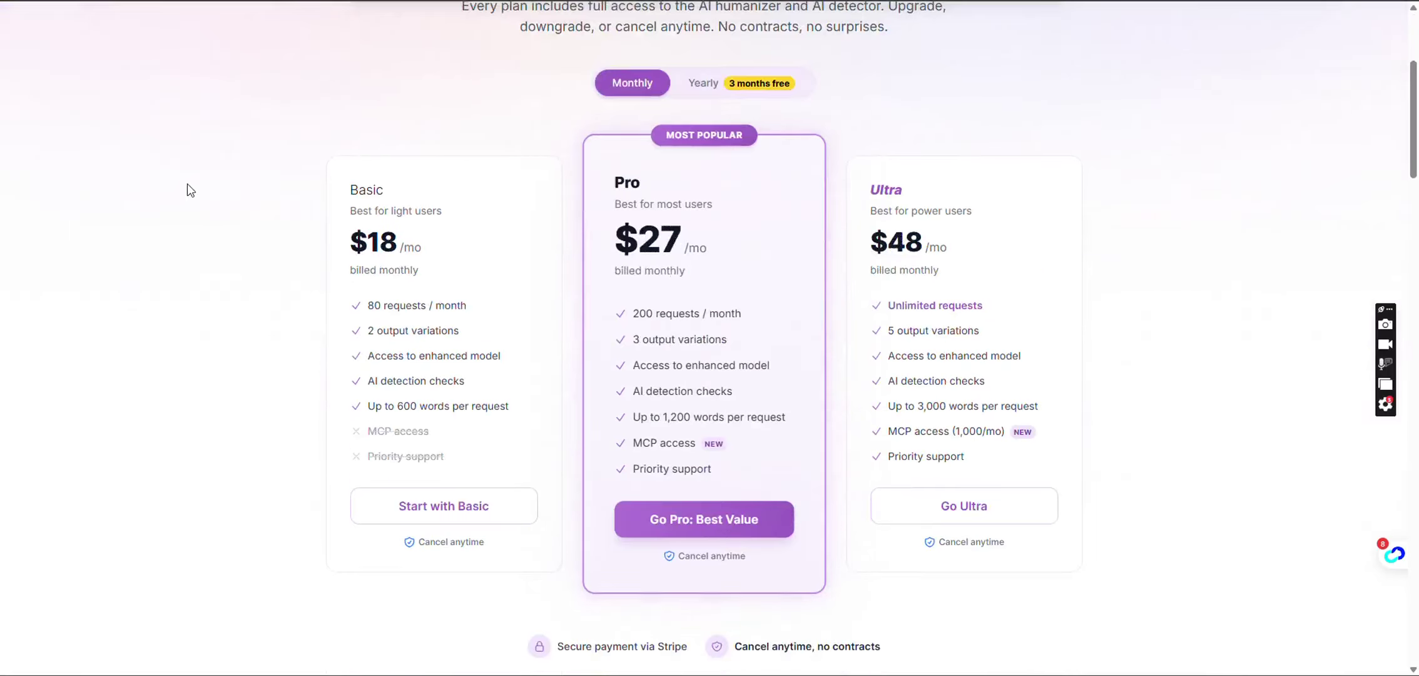
pyautogui.scroll(1, 187, 183)
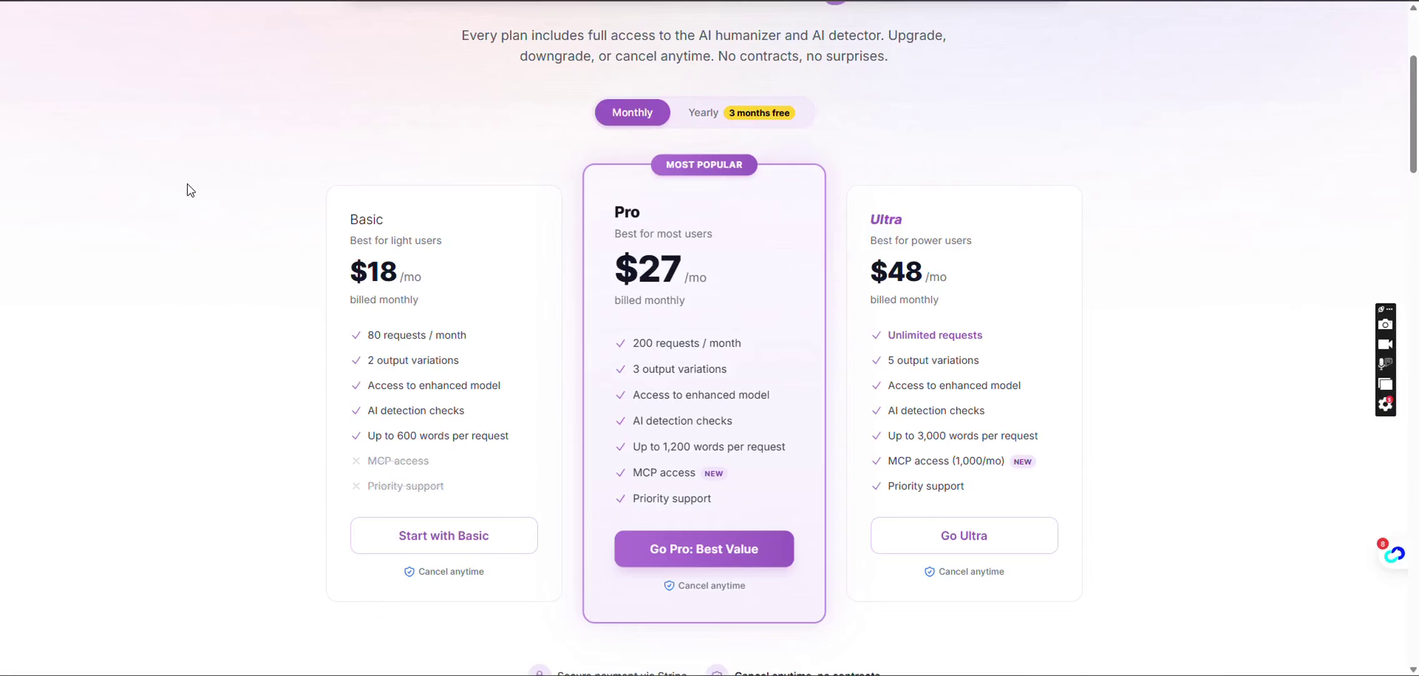
pyautogui.scroll(-1, 187, 183)
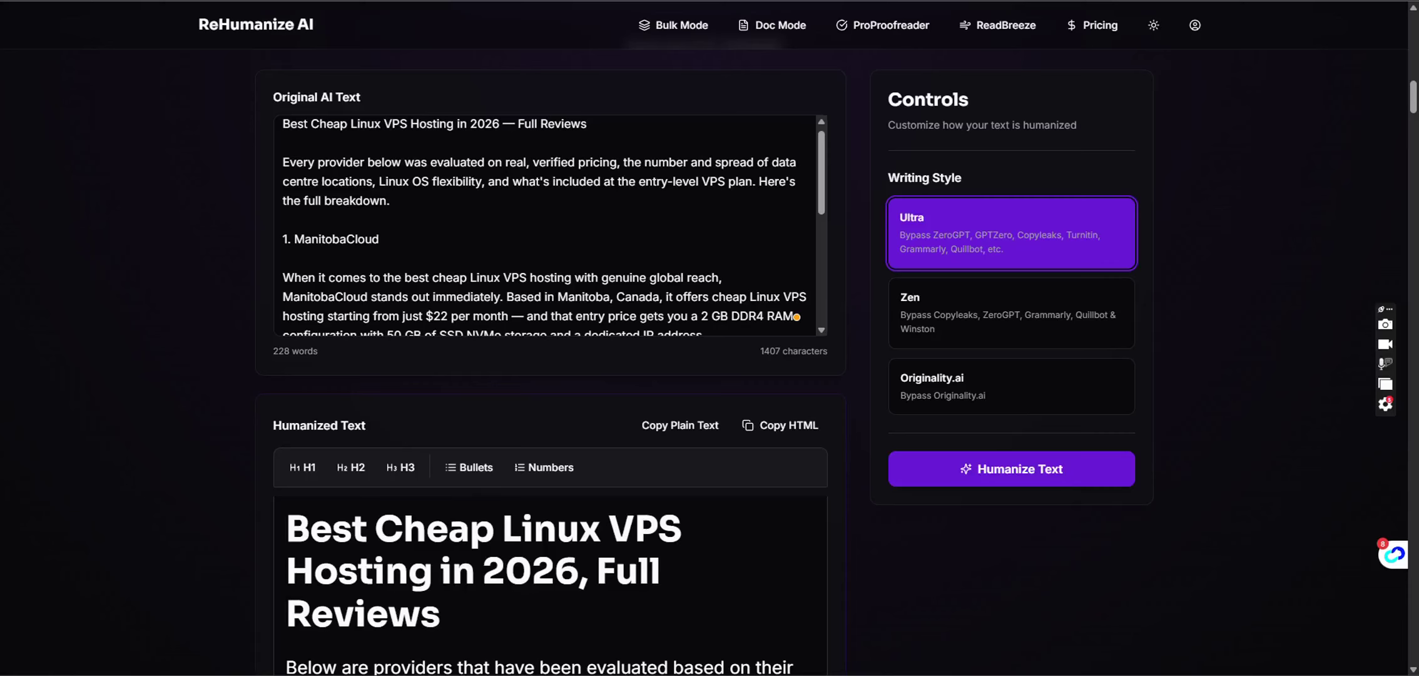
# - Open ReHumanize AI's pricing section and review the 3-day trial and the Free, Starter and Standard monthly plans
pyautogui.click(1092, 25)
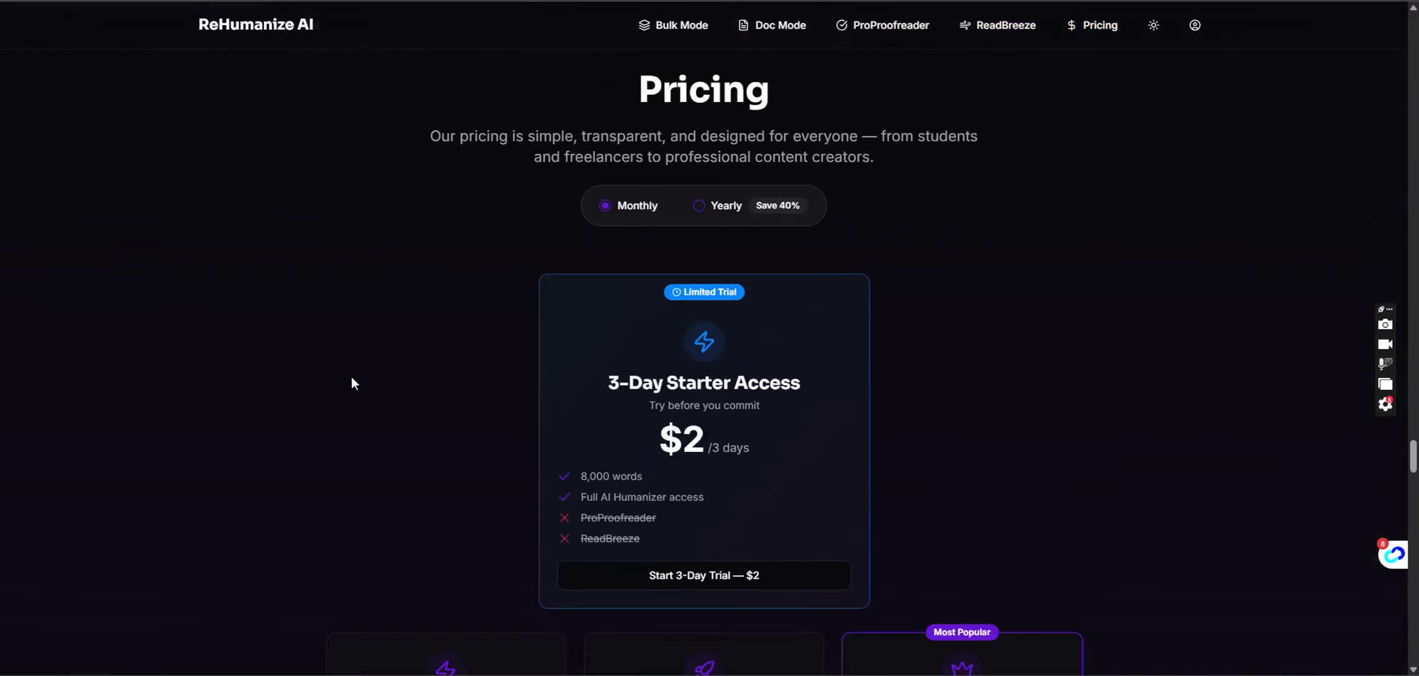
pyautogui.scroll(-5, 208, 377)
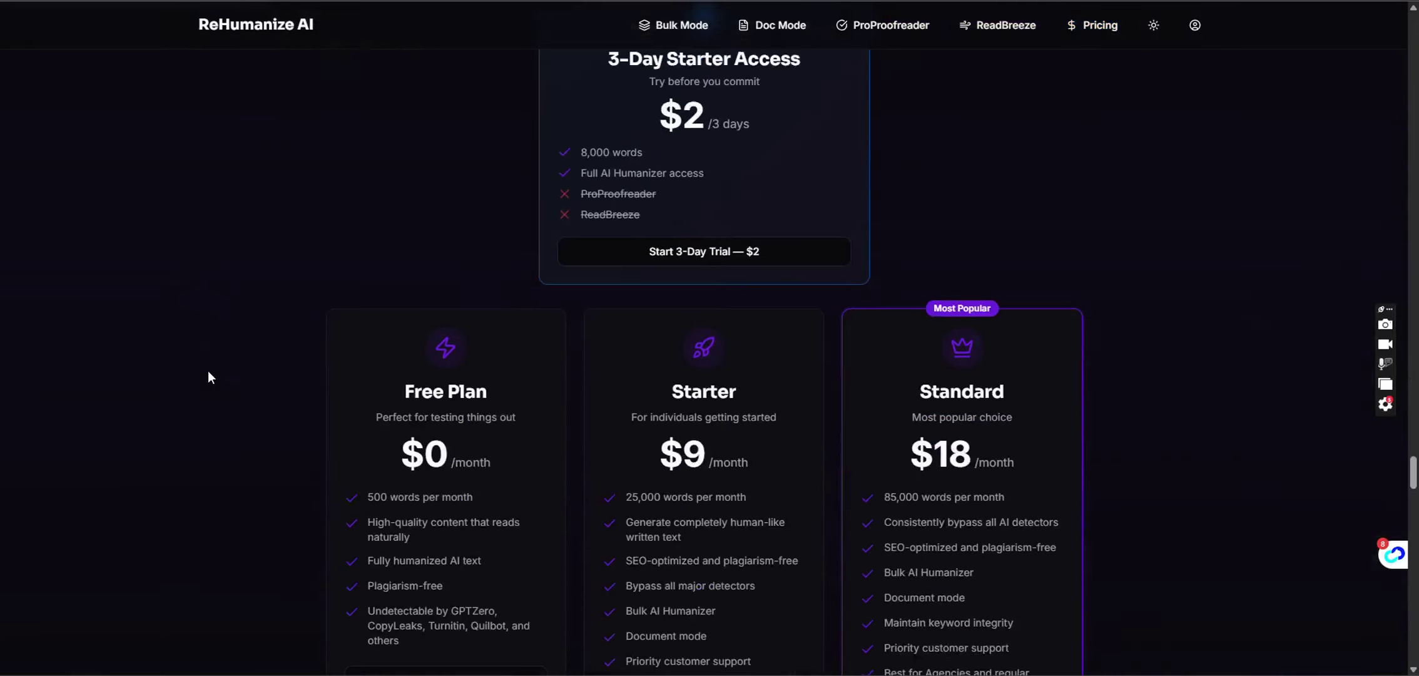
pyautogui.scroll(1, 209, 377)
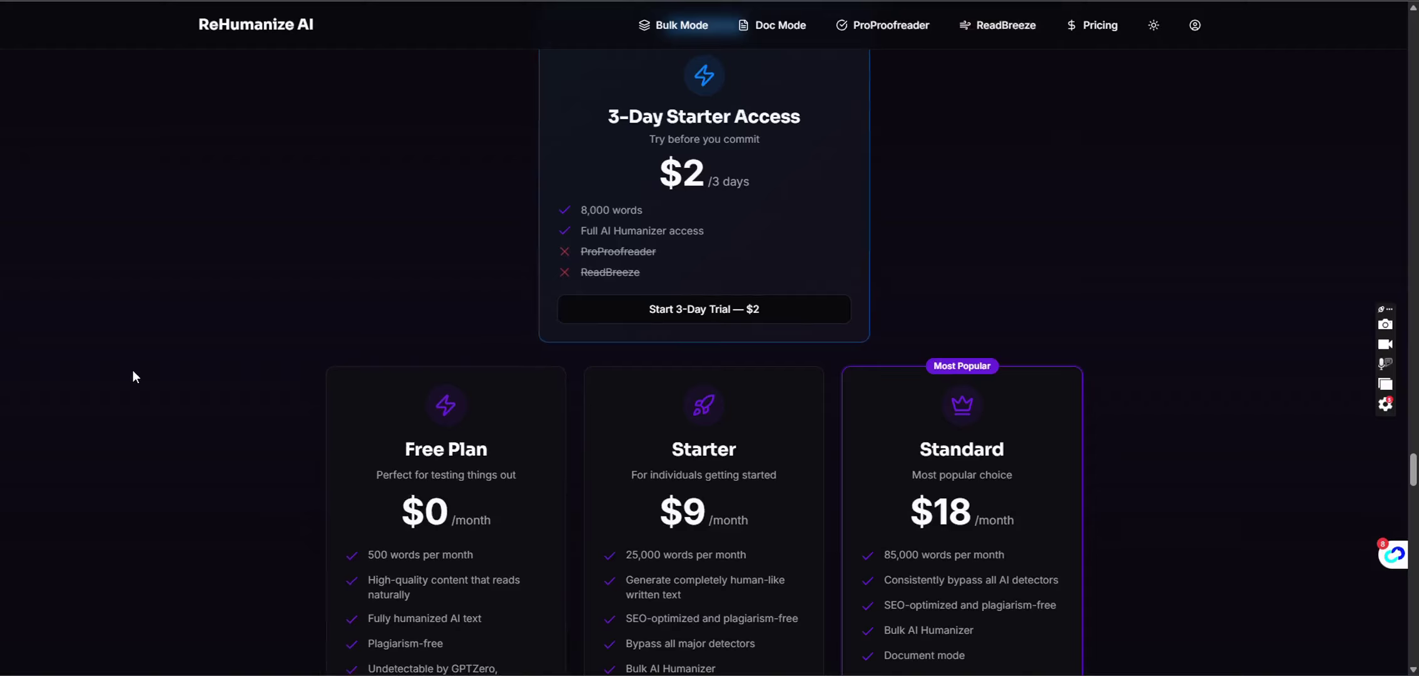
pyautogui.scroll(-1, 133, 371)
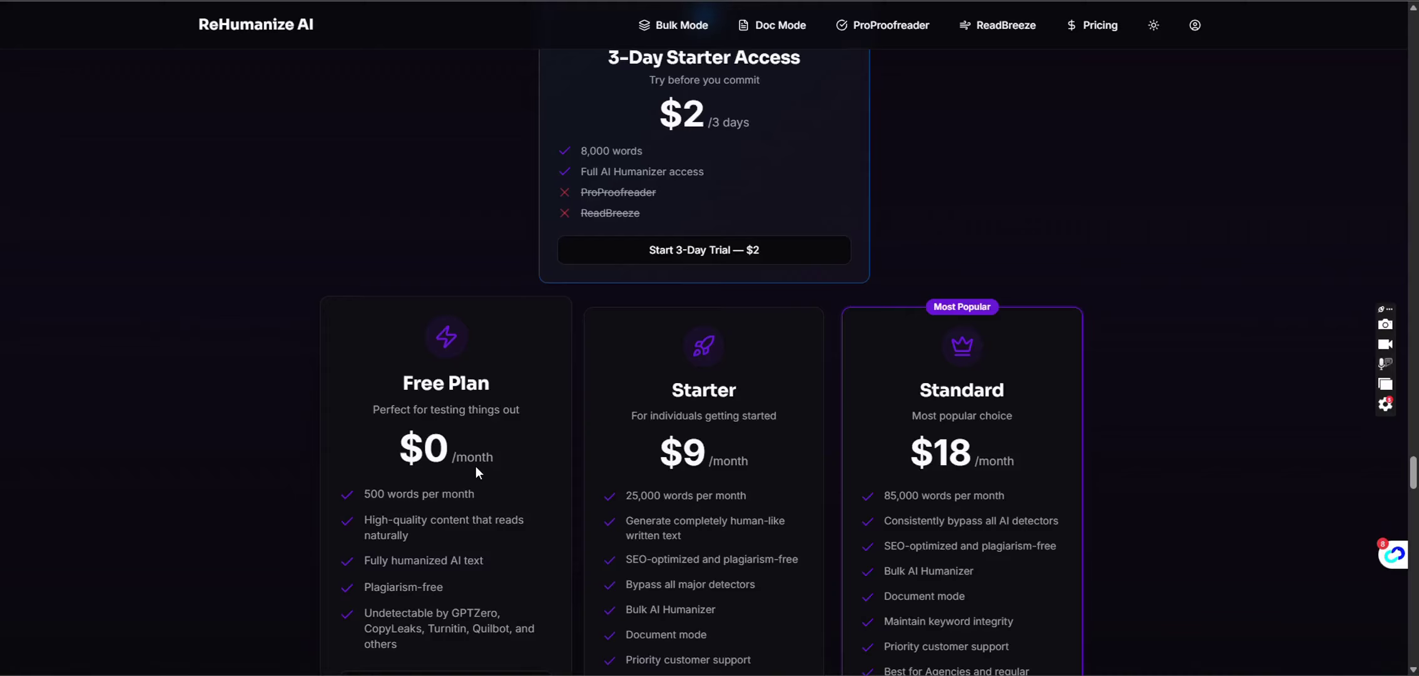
pyautogui.scroll(1, 312, 351)
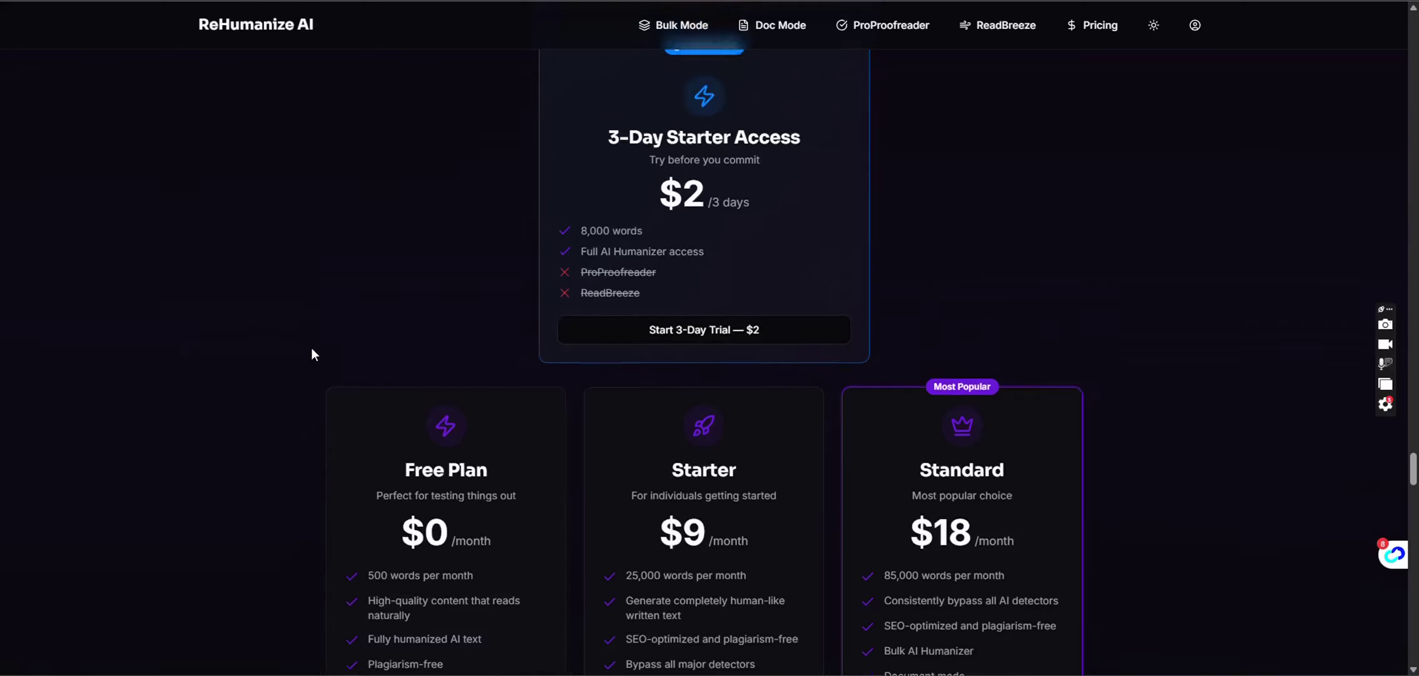
pyautogui.scroll(-1, 409, 291)
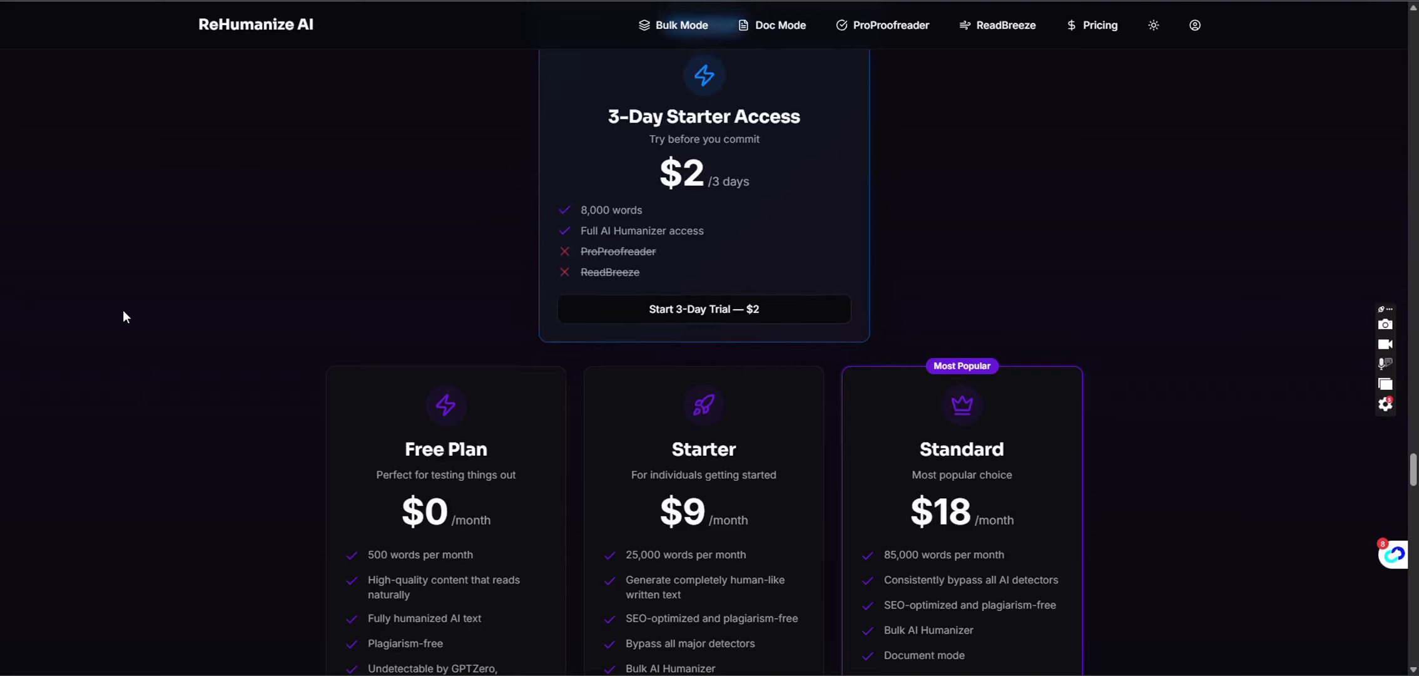
pyautogui.scroll(-1, 123, 309)
pyautogui.scroll(-1, 123, 309)
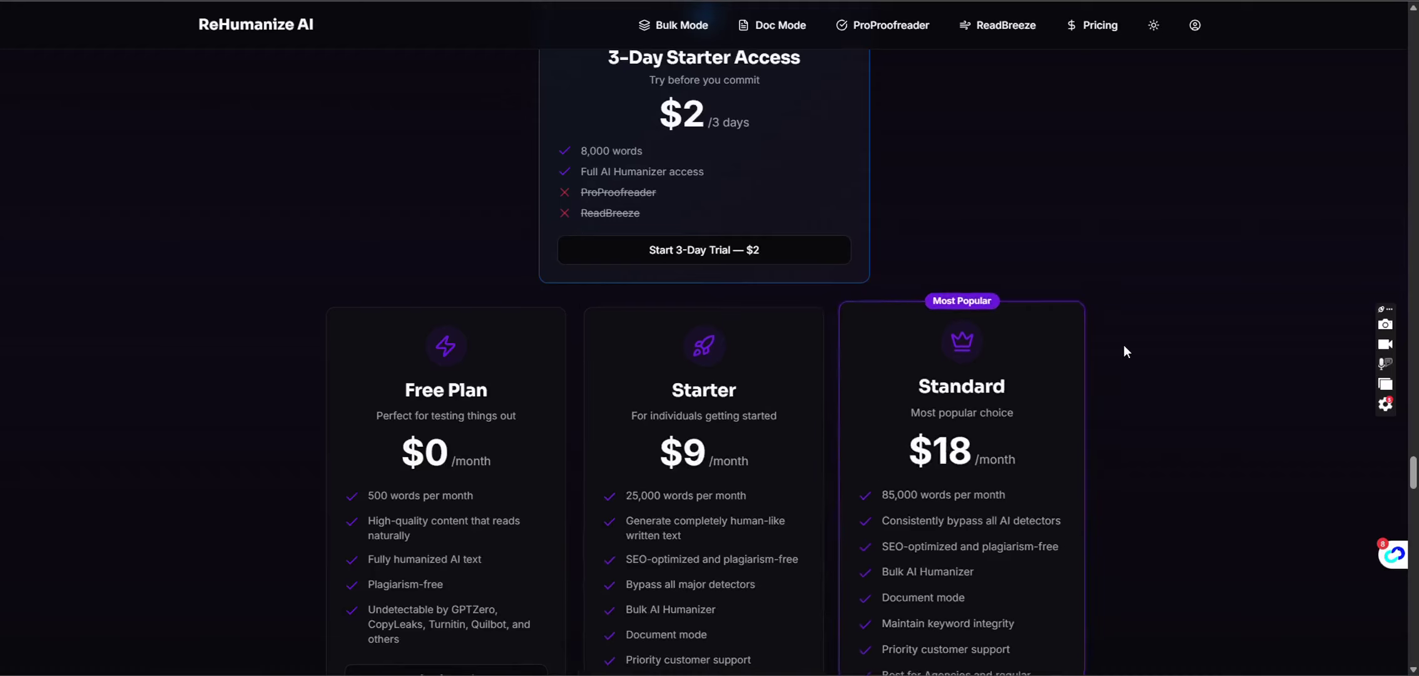
pyautogui.scroll(-1, 1124, 344)
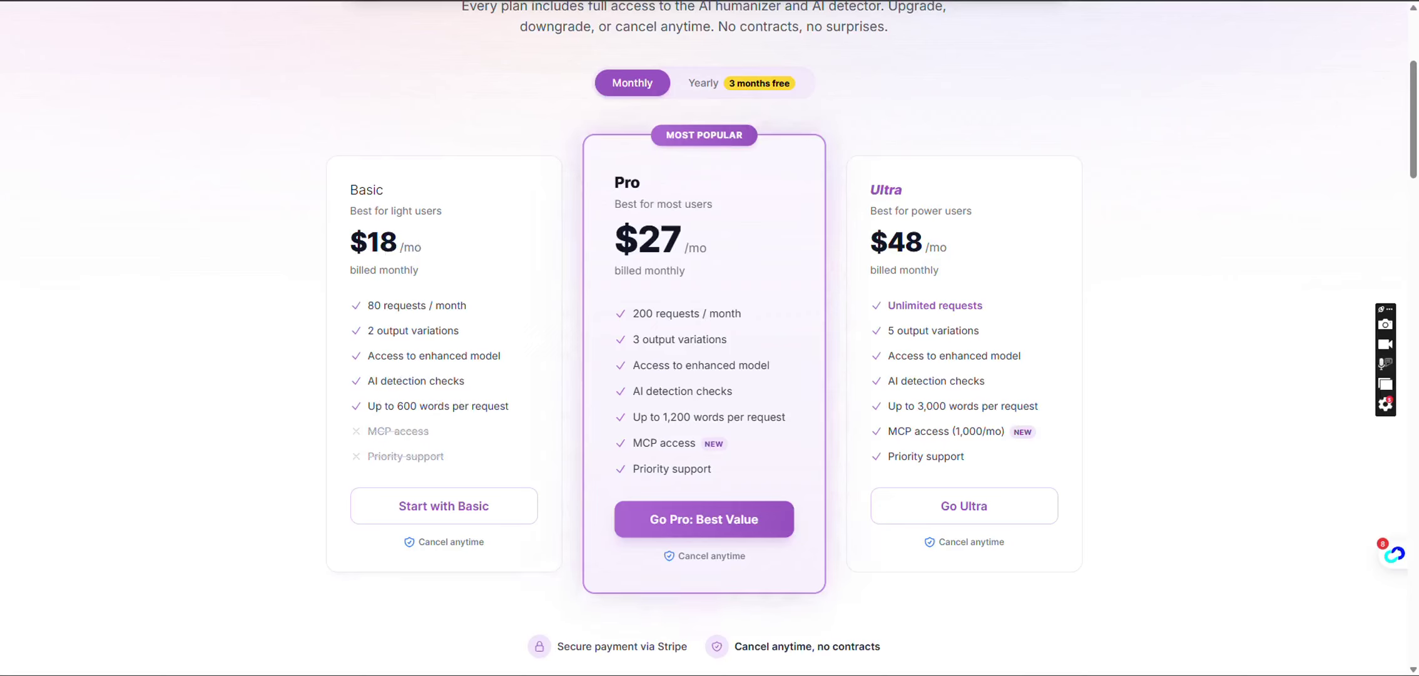
# - Switch from WriteHuman's pricing back to ReHumanize AI's and compare its trial offer, plan prices, word allowances and included features
pyautogui.hotkey('ctrl', 'Tab')
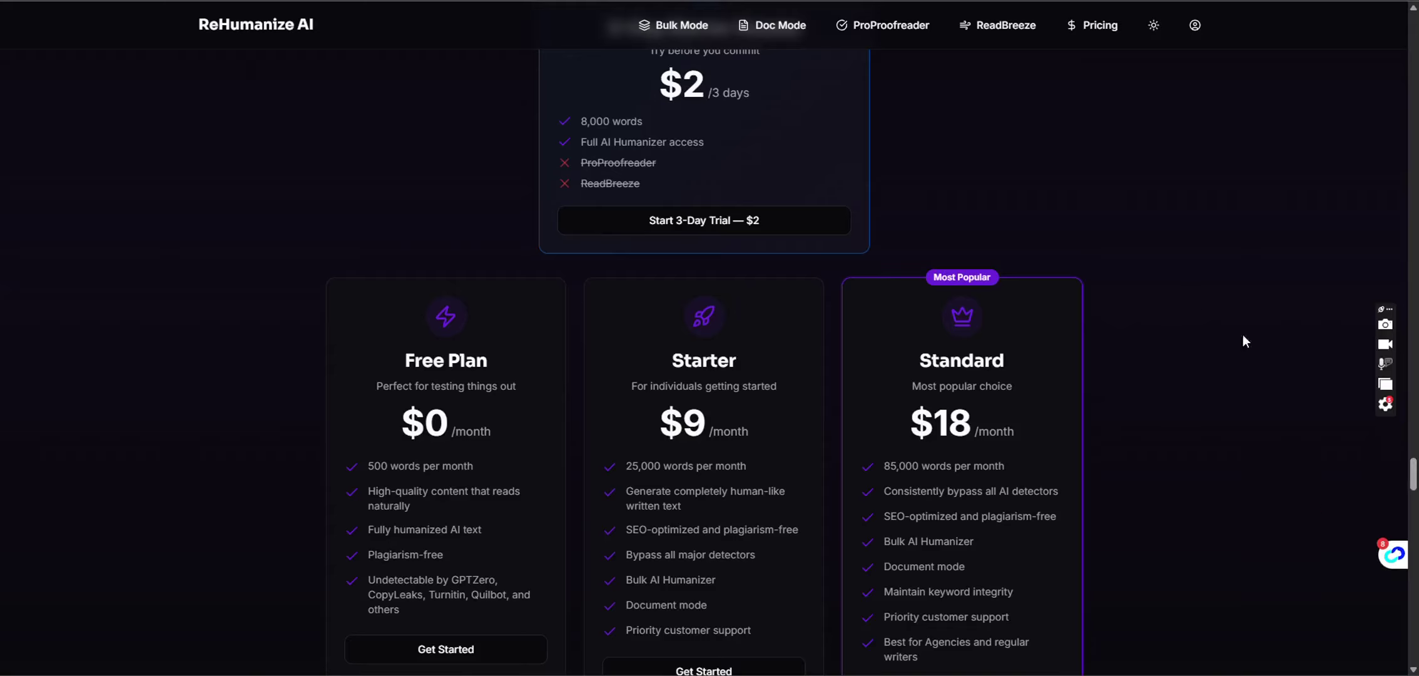
pyautogui.scroll(5, 1176, 351)
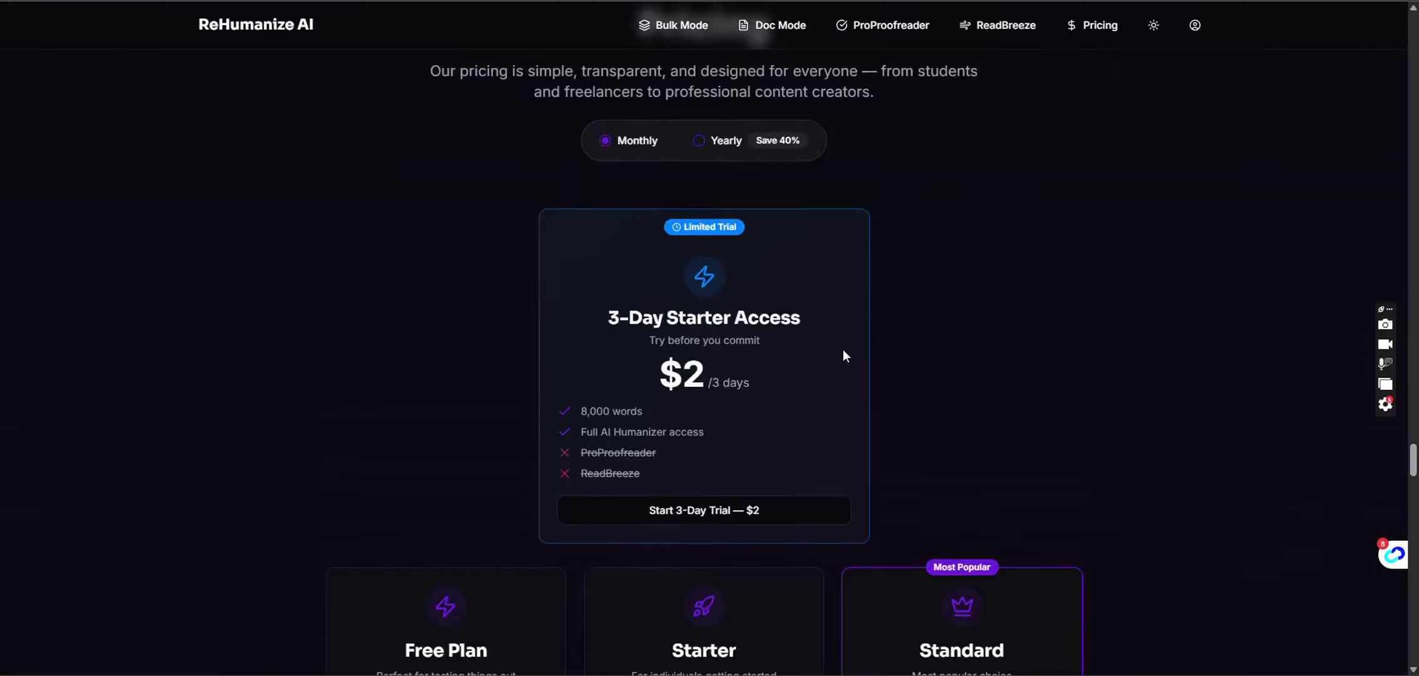
pyautogui.scroll(-2, 212, 425)
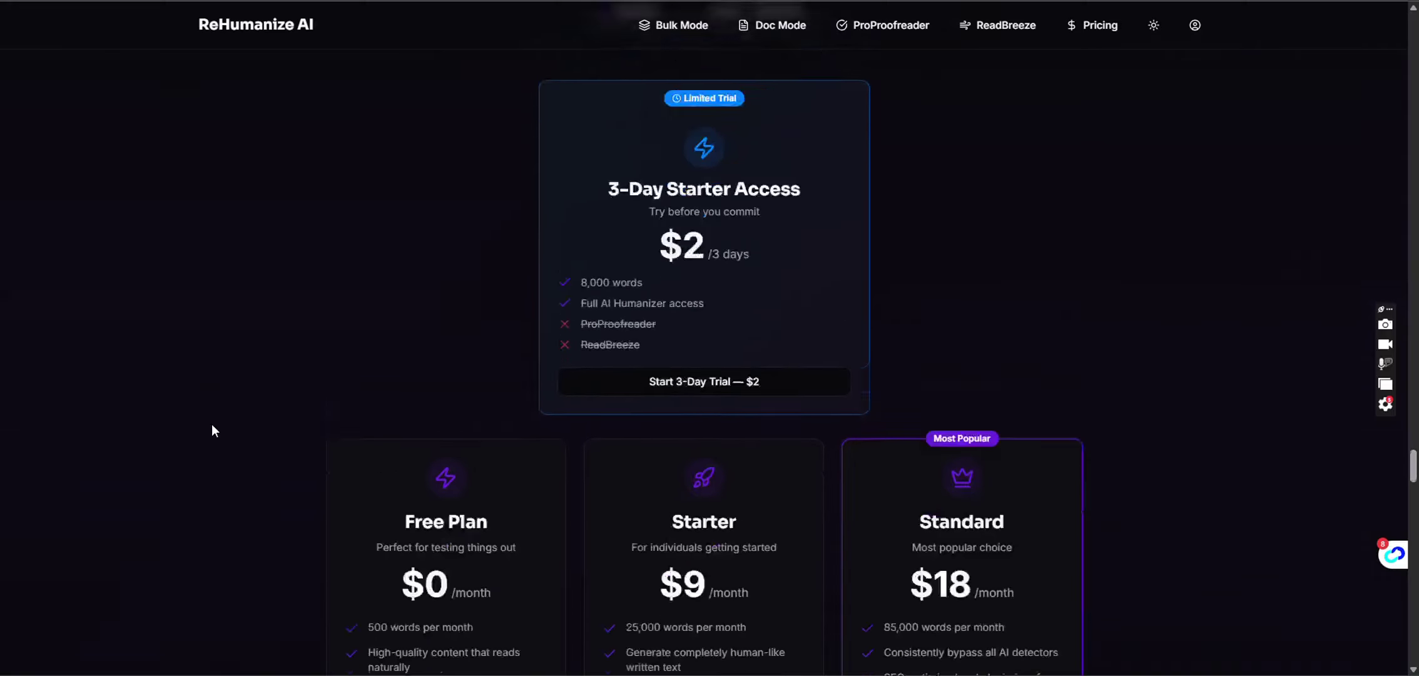
pyautogui.scroll(-3, 212, 424)
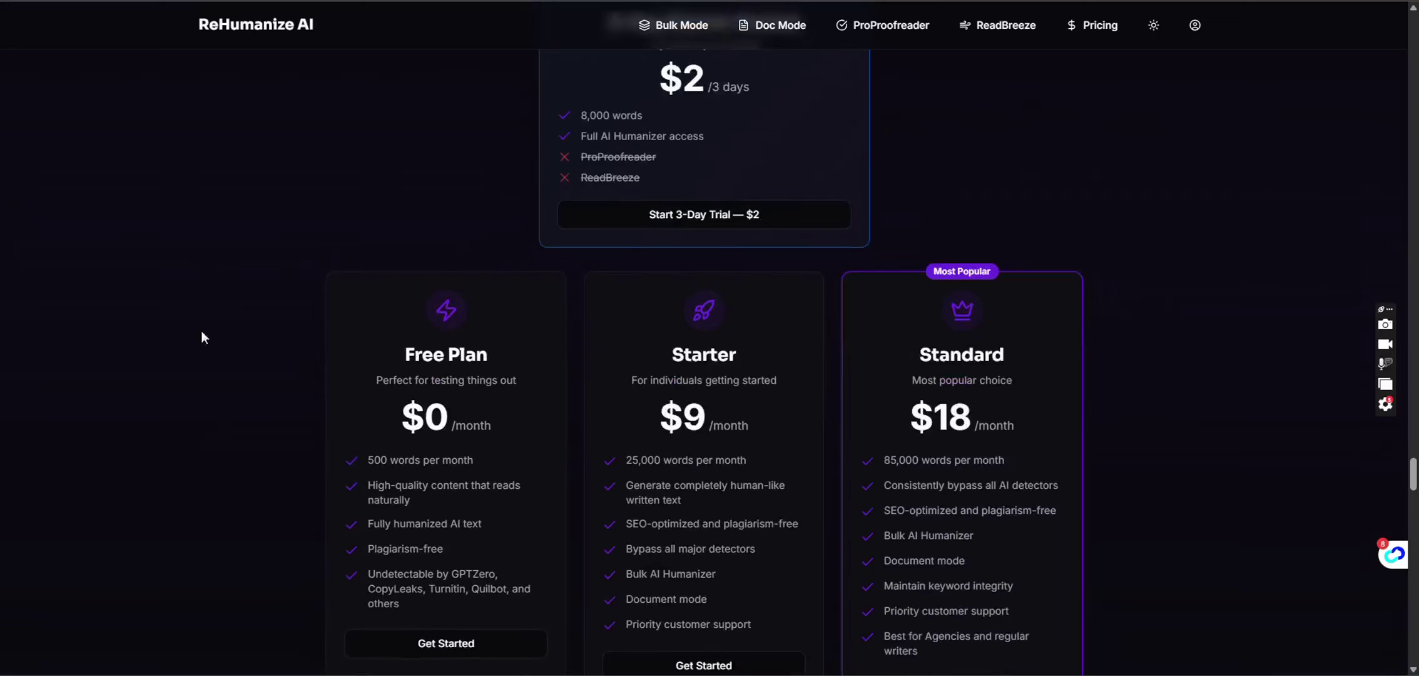
pyautogui.scroll(1, 194, 334)
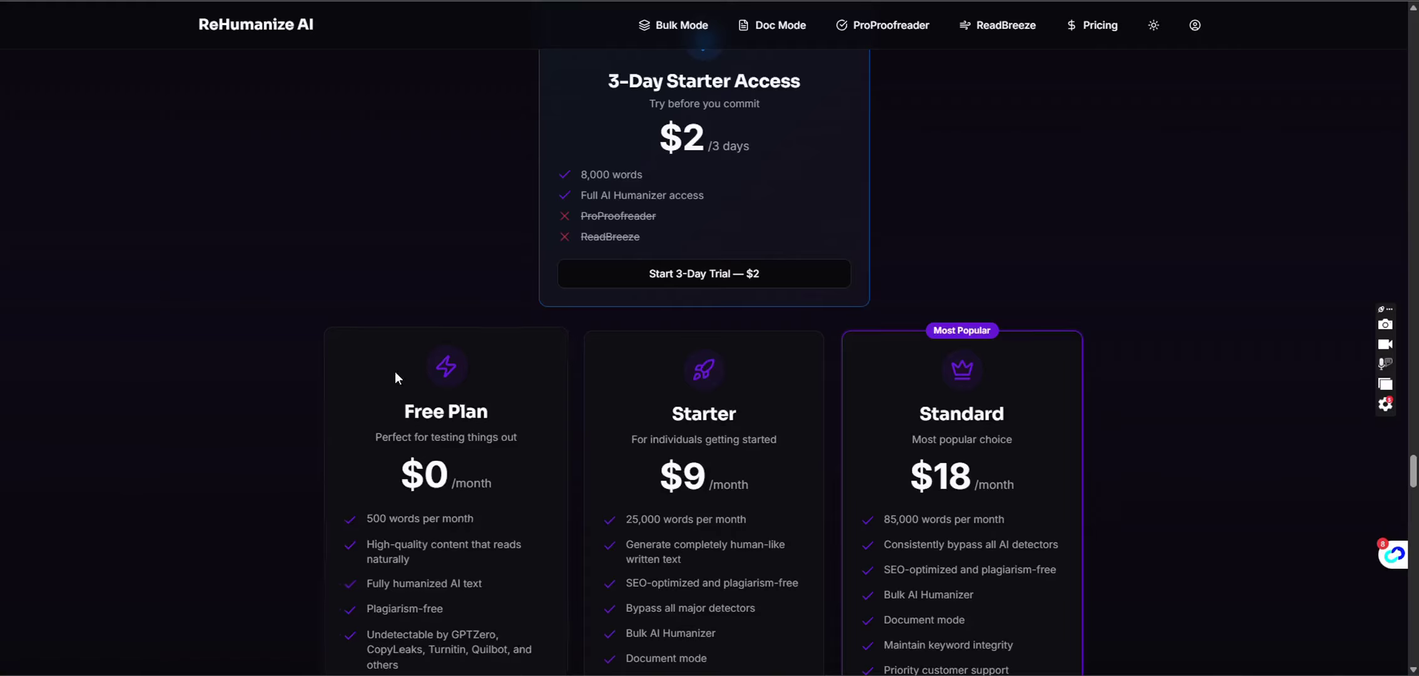
pyautogui.scroll(1, 371, 269)
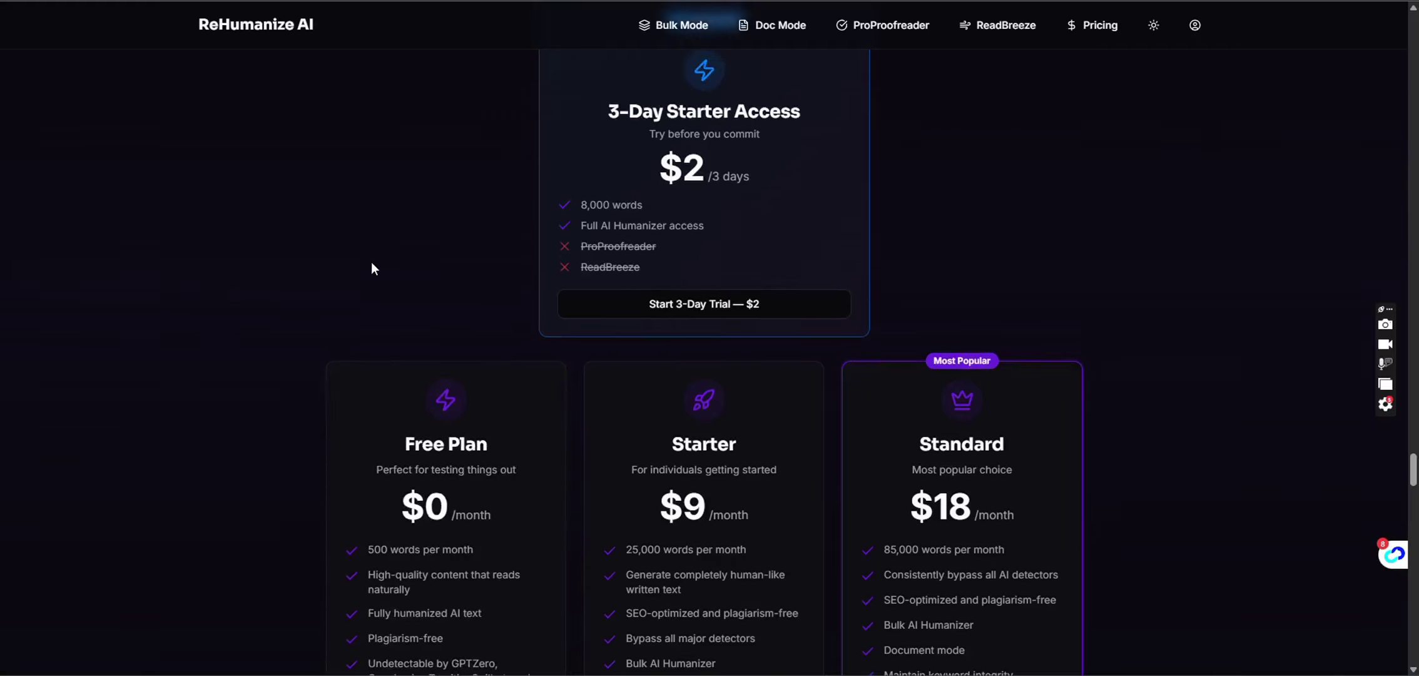
pyautogui.scroll(2, 371, 263)
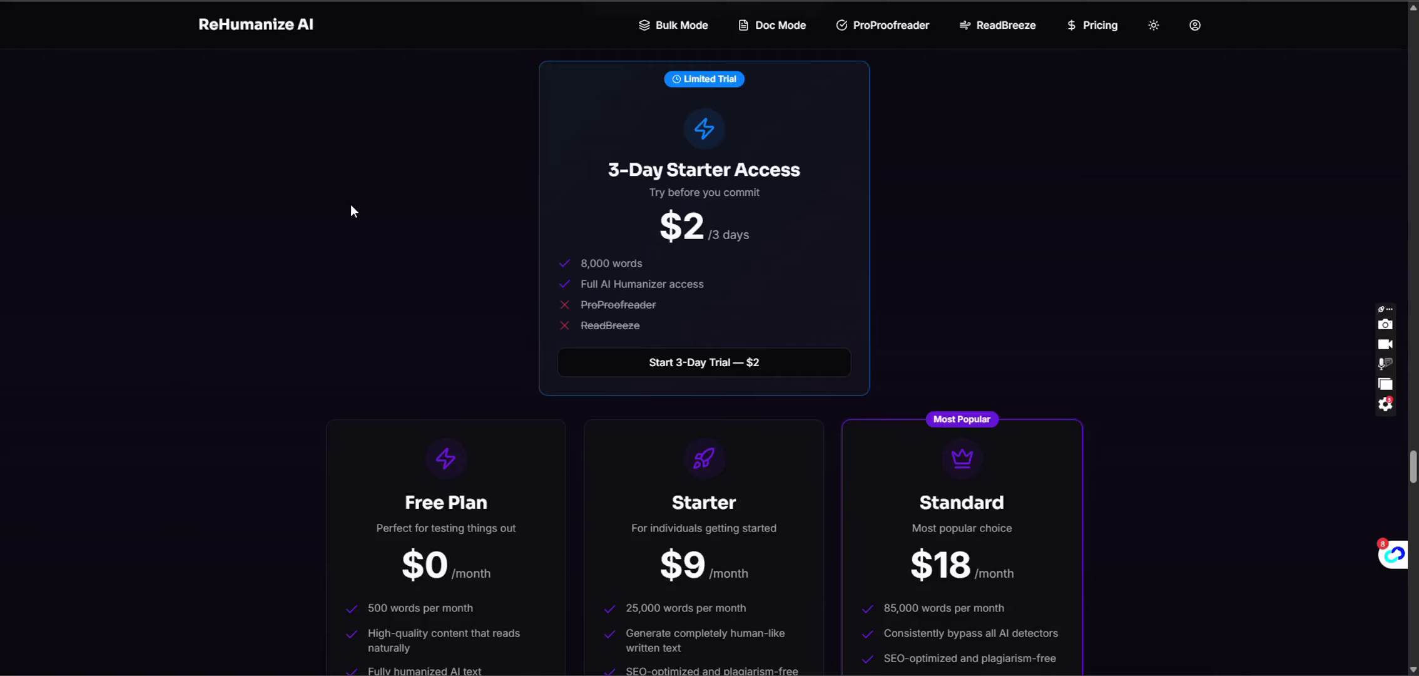
pyautogui.scroll(-4, 353, 210)
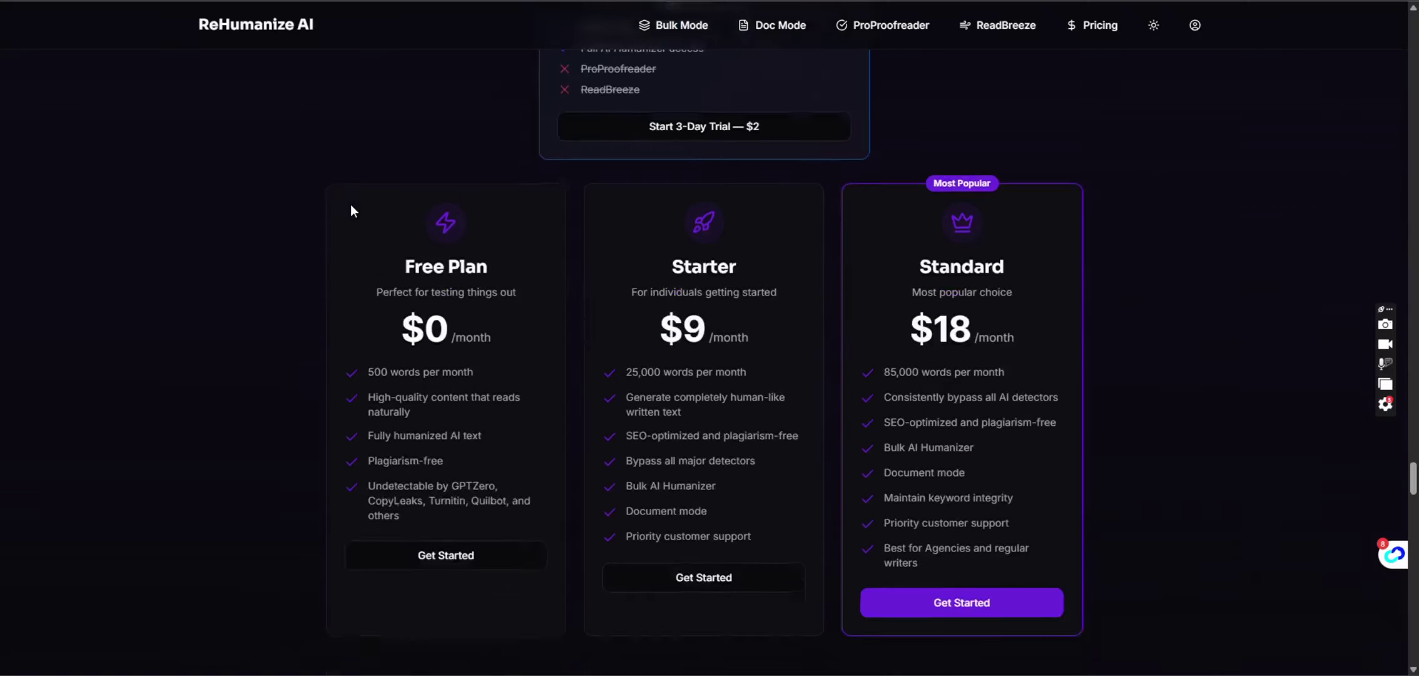